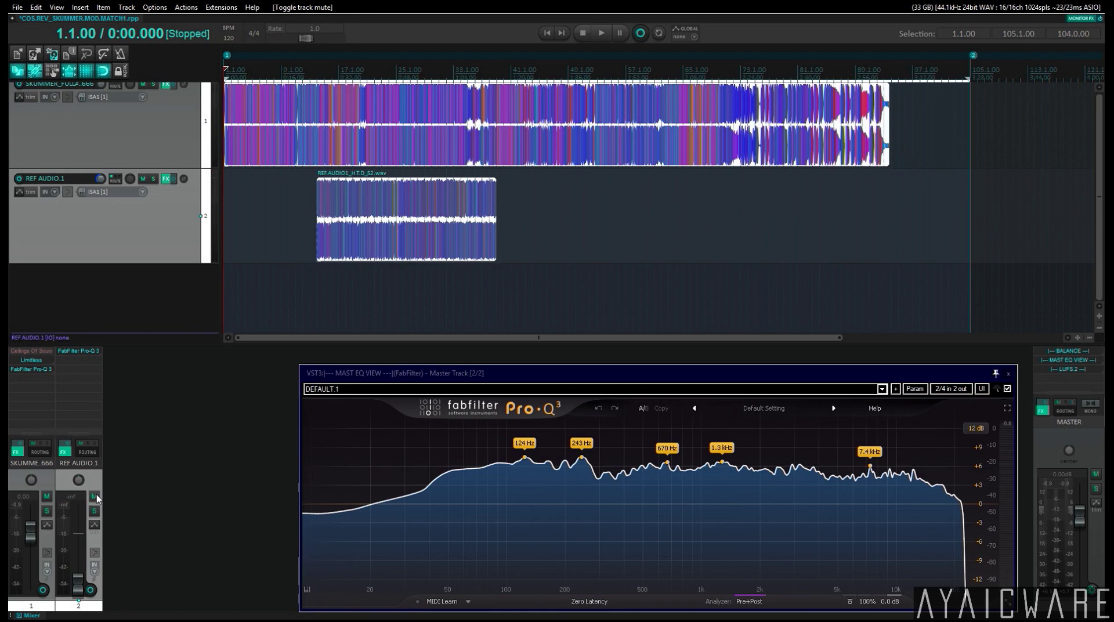
Turn on mute and solo for the REF AUDIO.1 track and start playback of the reference audio.
left_click(94, 496)
left_click(94, 510)
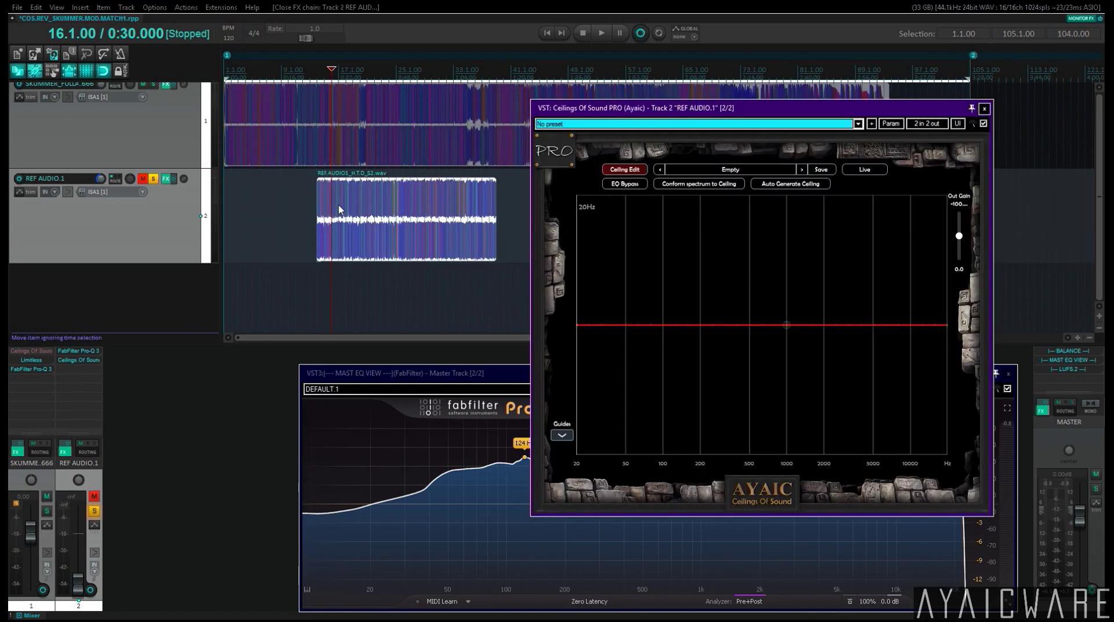
key("space")
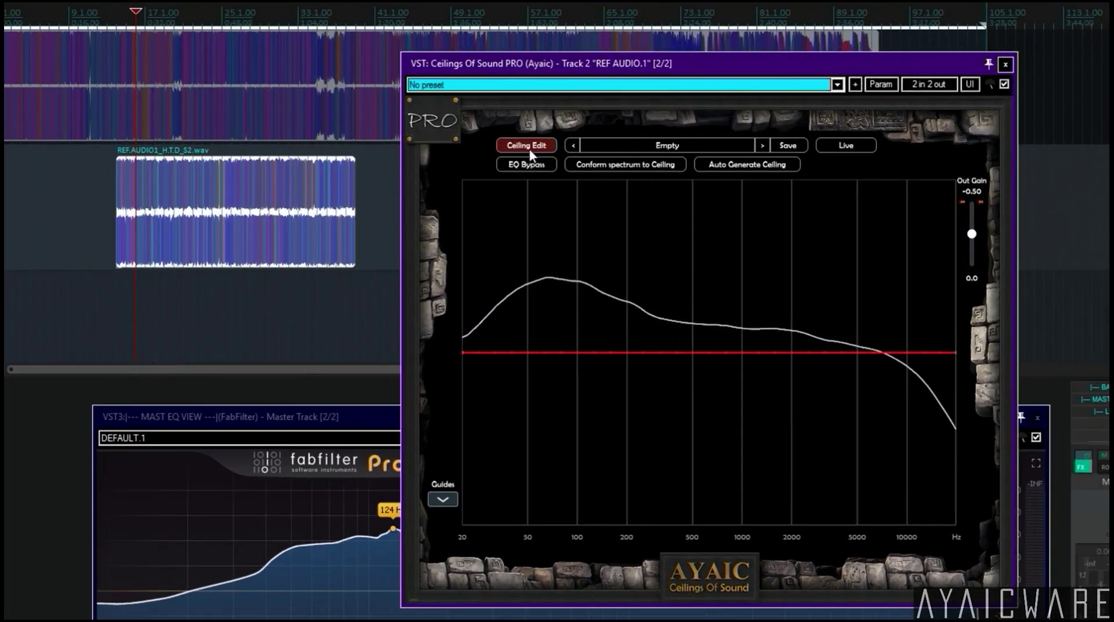
Try spectrum smoothing at 25 %, 0 % and 100 % on the reference track's analyzer curve.
right_click(737, 246)
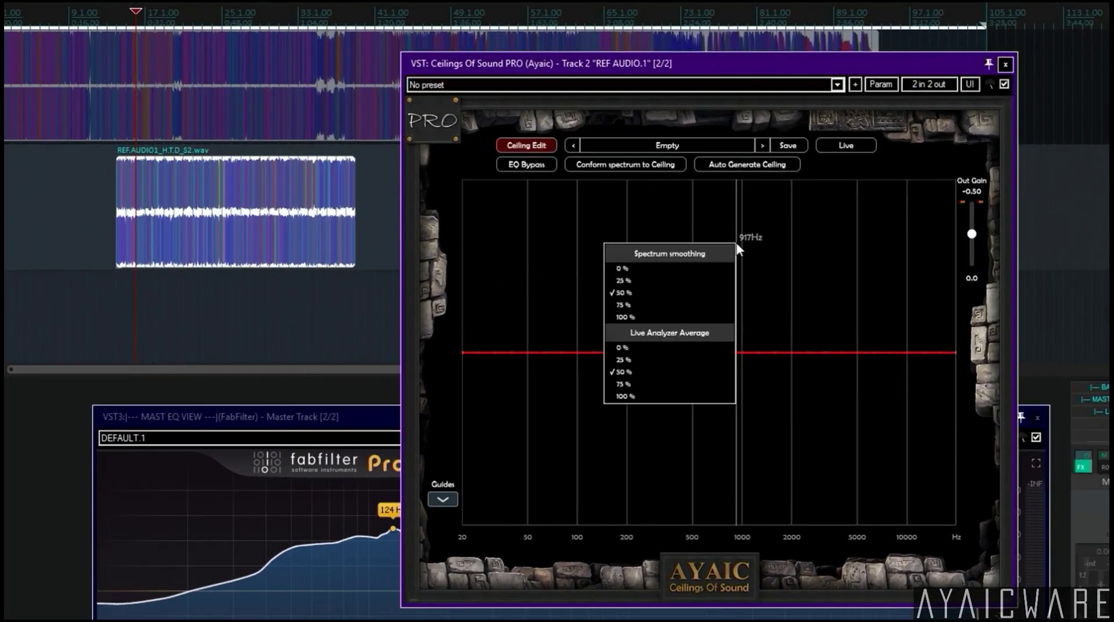
left_click(649, 280)
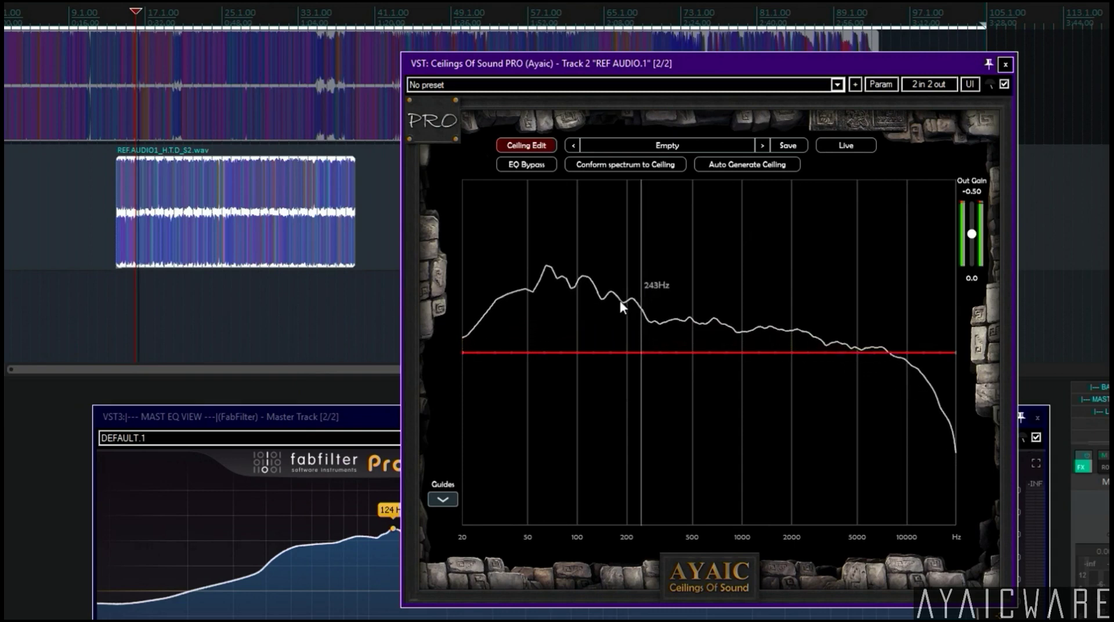
right_click(664, 323)
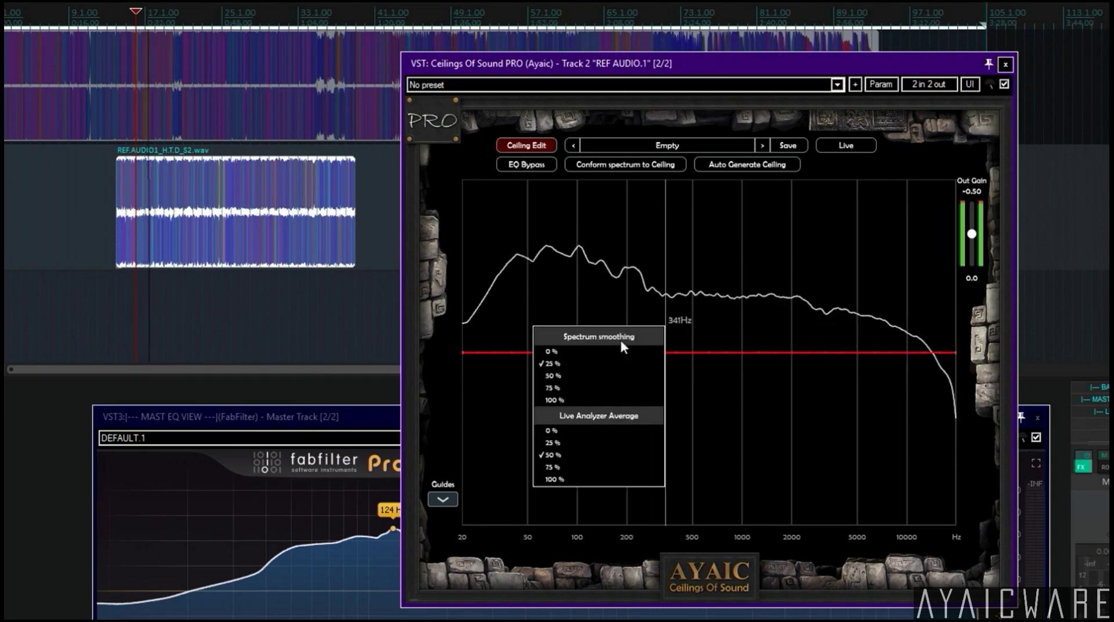
left_click(618, 351)
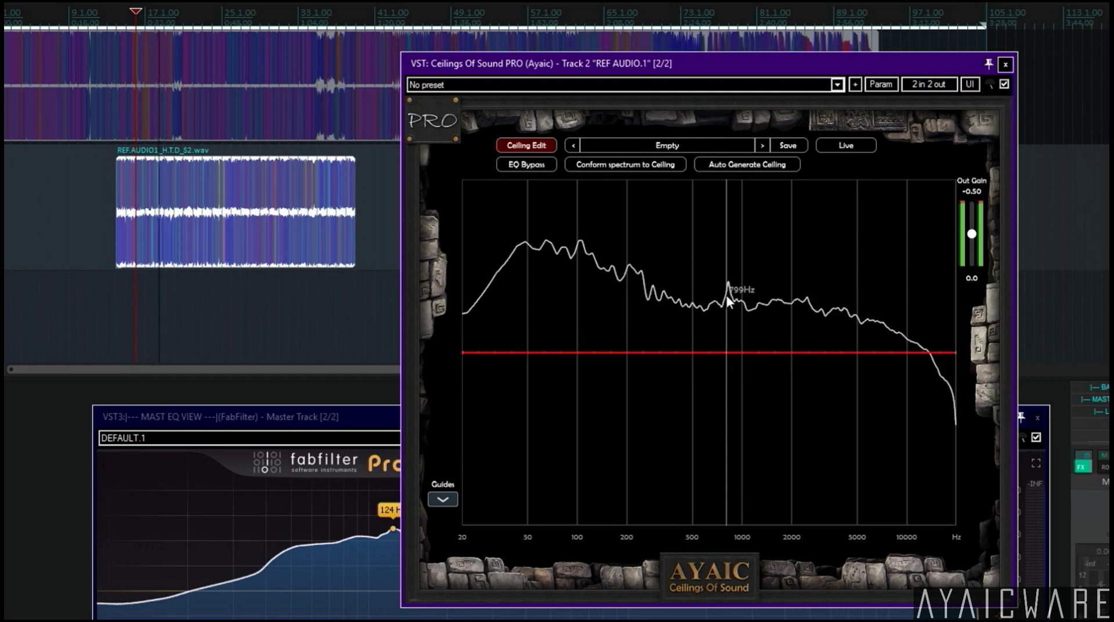
right_click(669, 337)
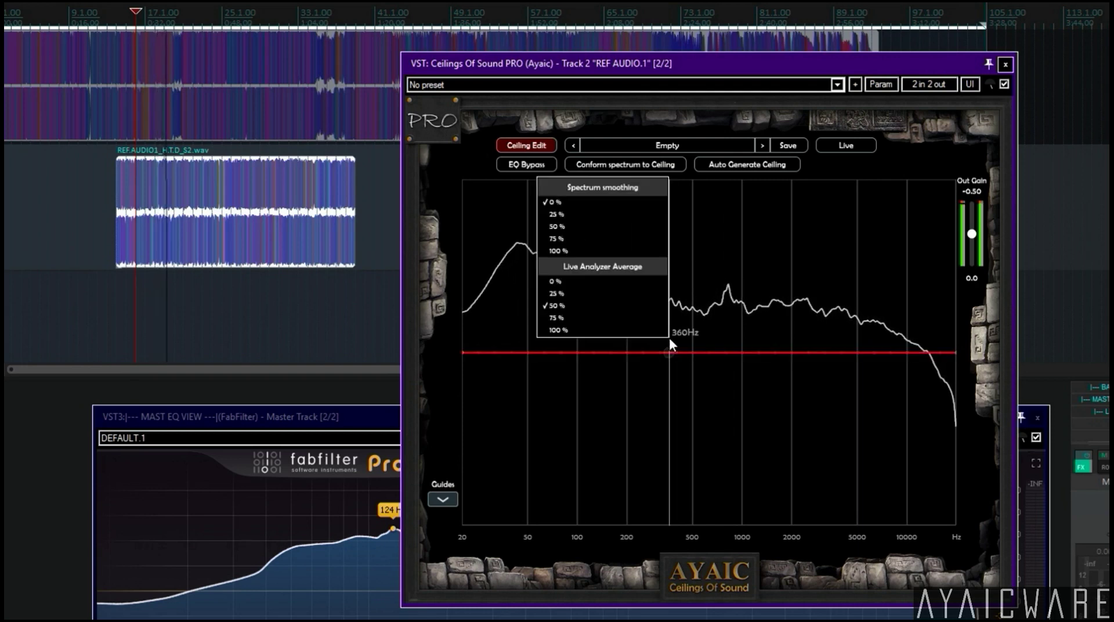
left_click(591, 251)
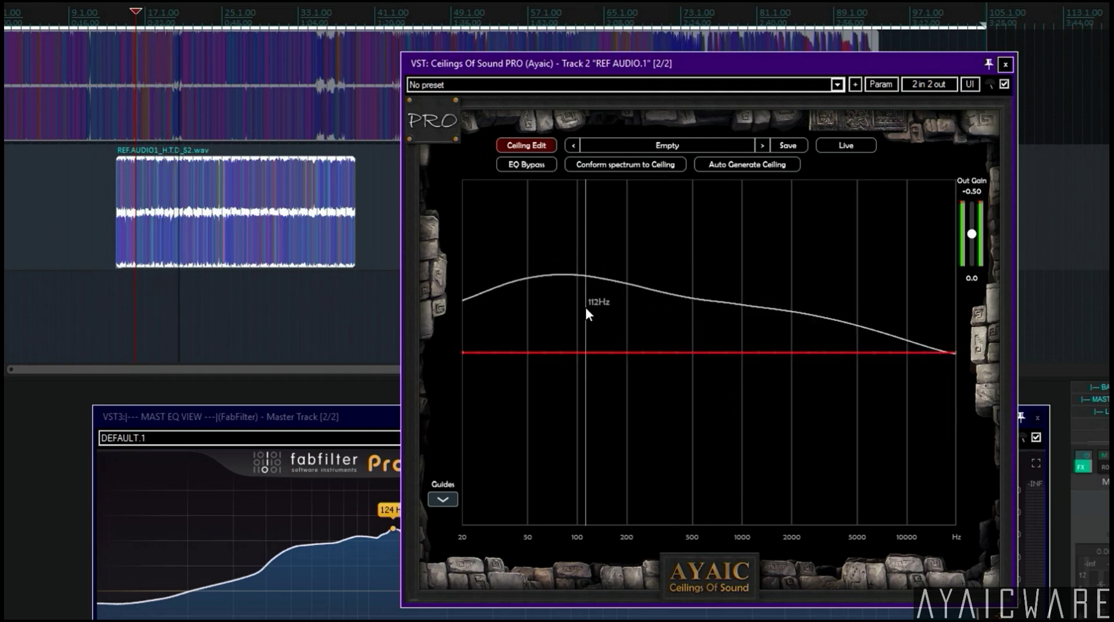
Set the reference track's spectrum smoothing to 25 % and leave the live analyzer average at 50 %.
right_click(644, 337)
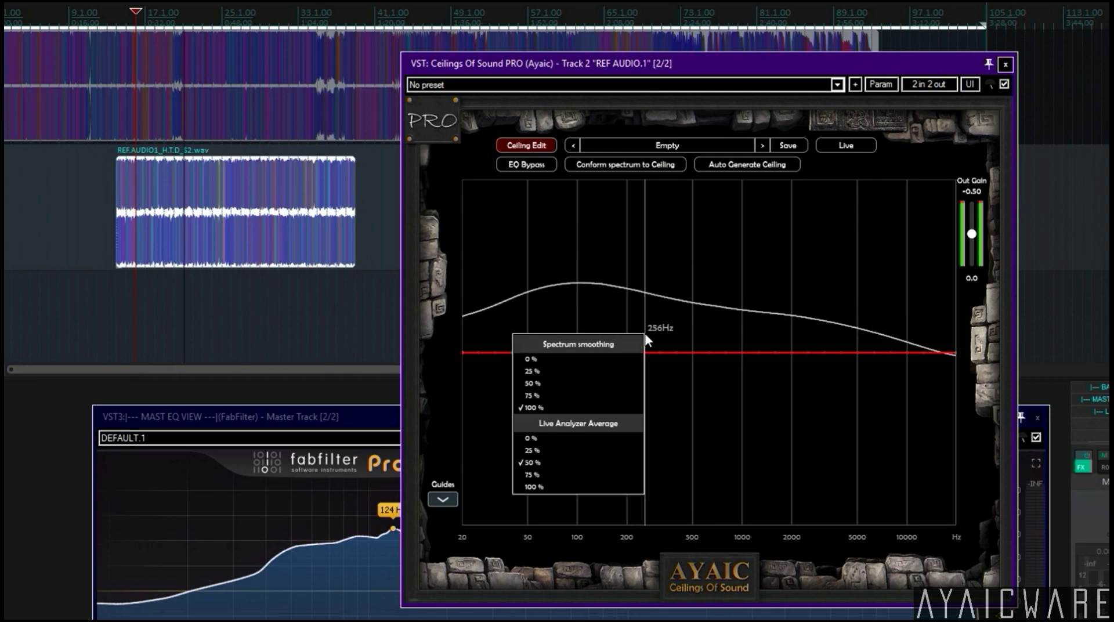
left_click(557, 370)
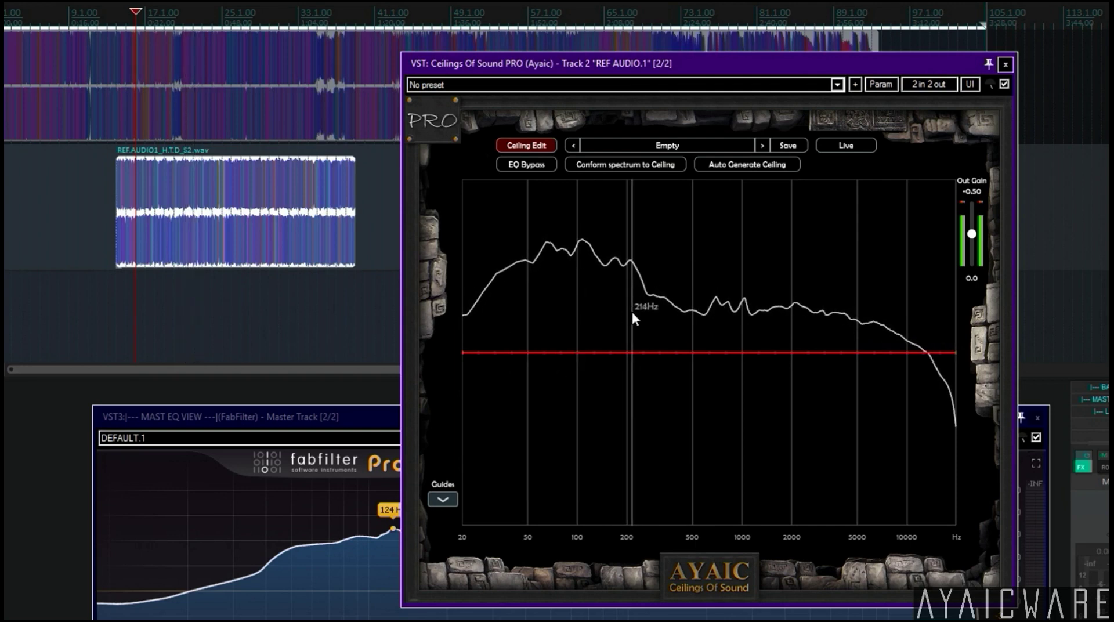
right_click(647, 363)
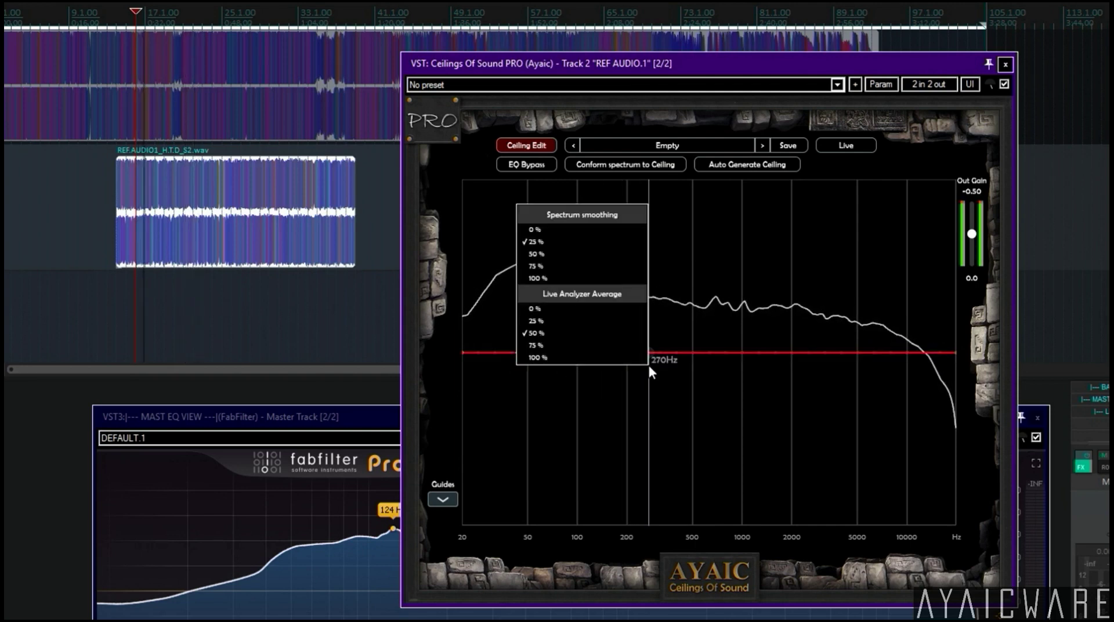
left_click(681, 324)
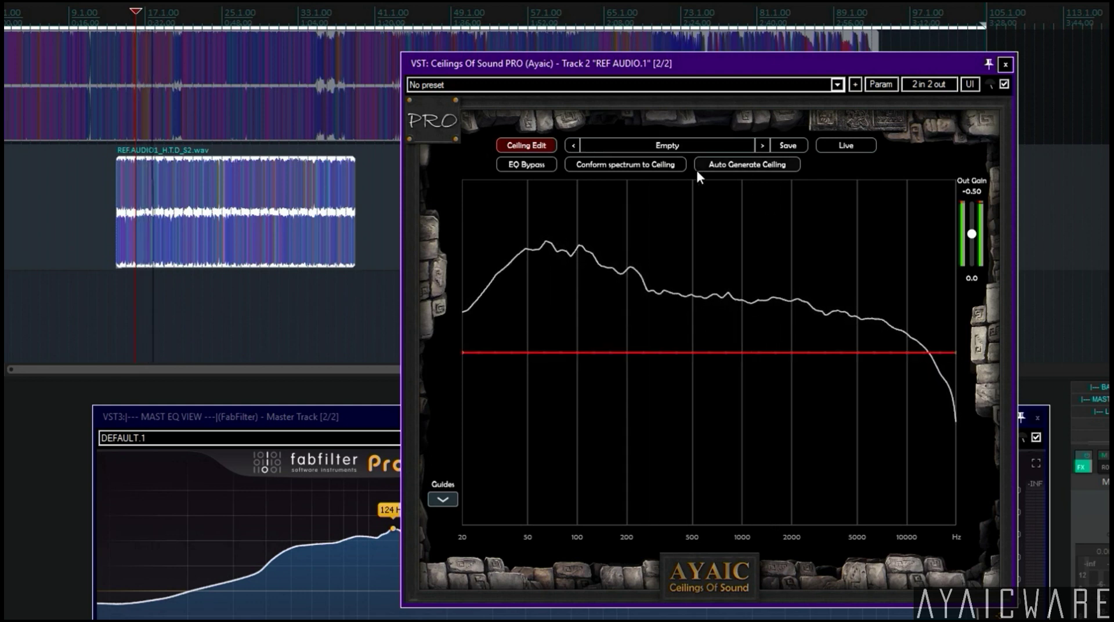
Auto-generate the ceiling from the playing reference audio, regenerating it repeatedly until the curve follows the spectrum's peaks.
left_click(738, 165)
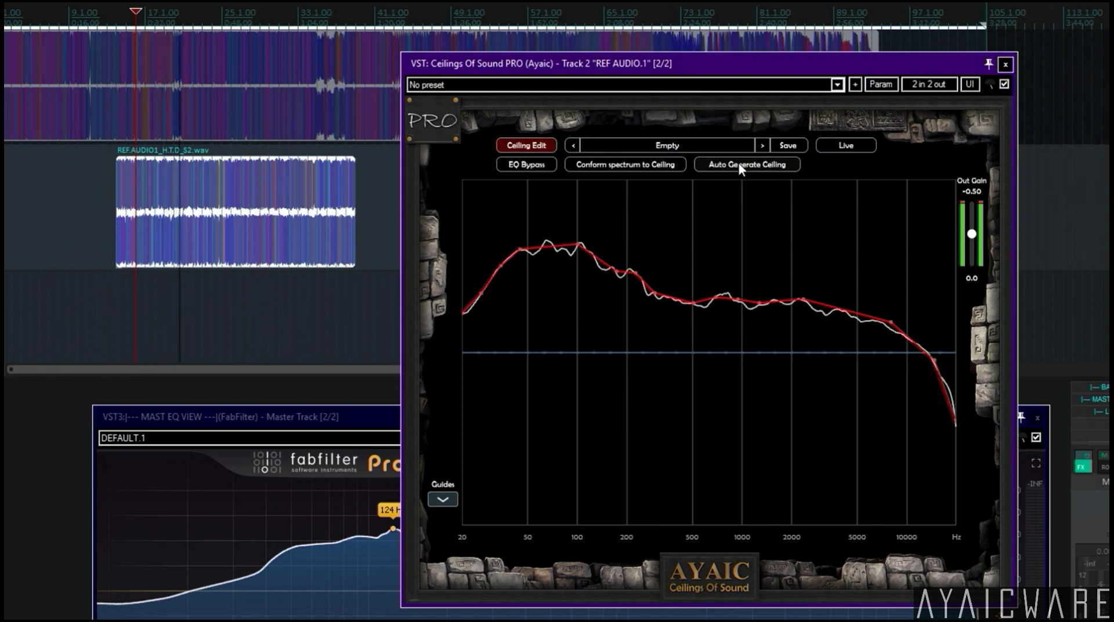
left_click(739, 165)
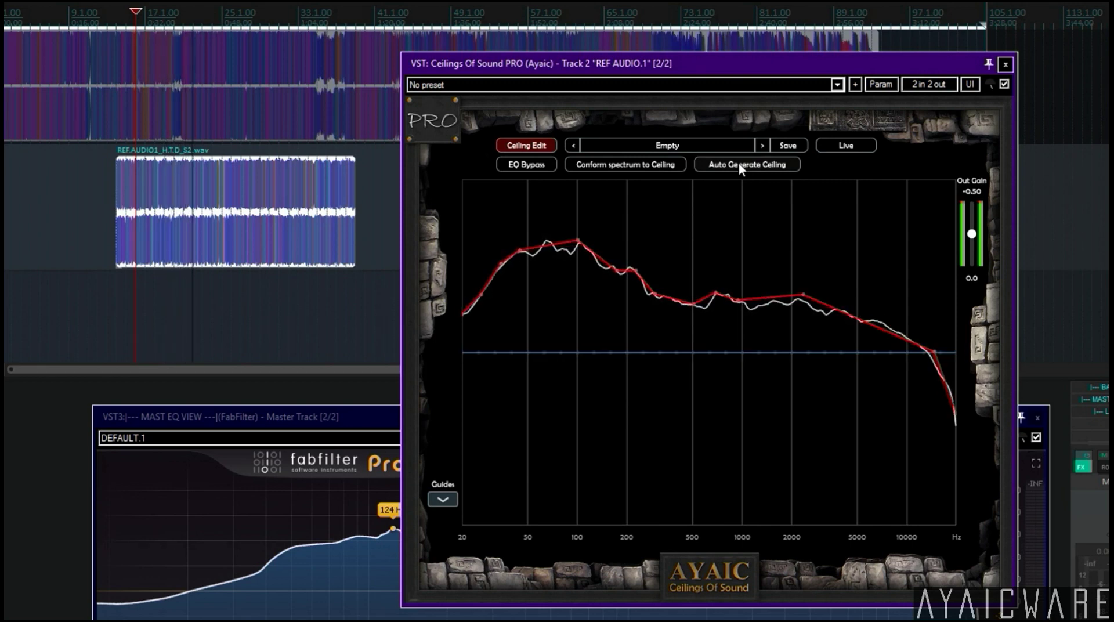
left_click(738, 165)
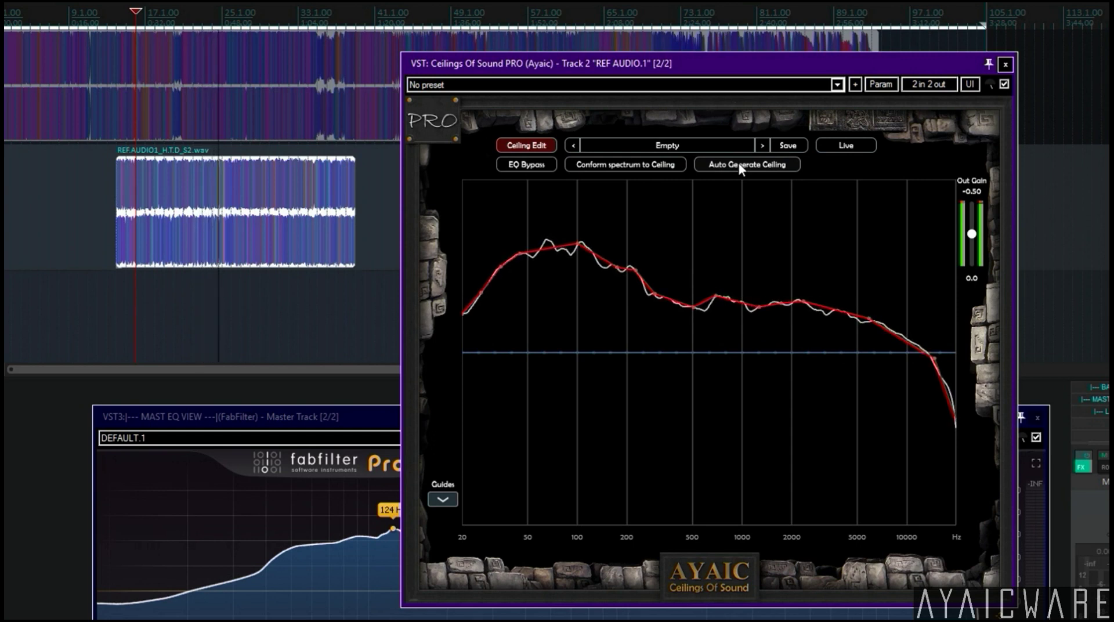
left_click(738, 164)
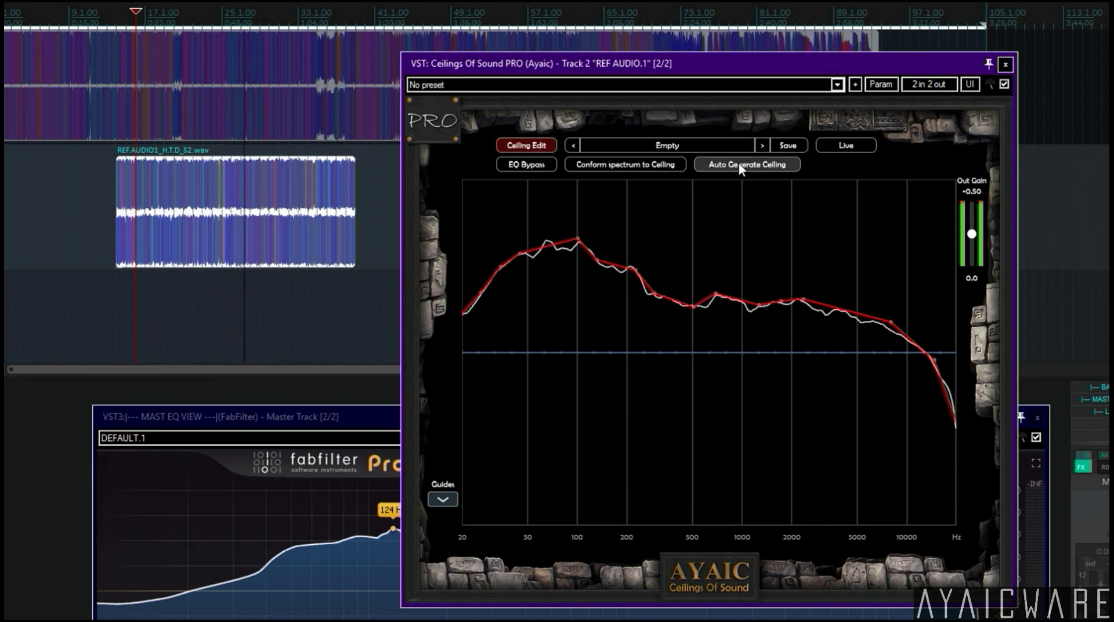
left_click(738, 165)
left_click(738, 164)
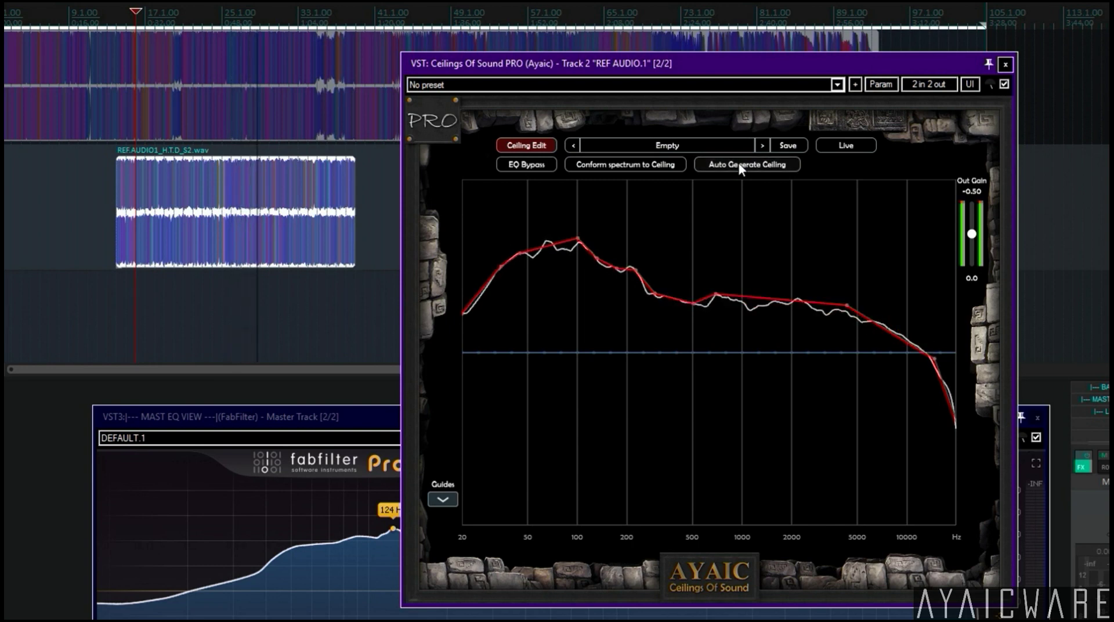
left_click(738, 164)
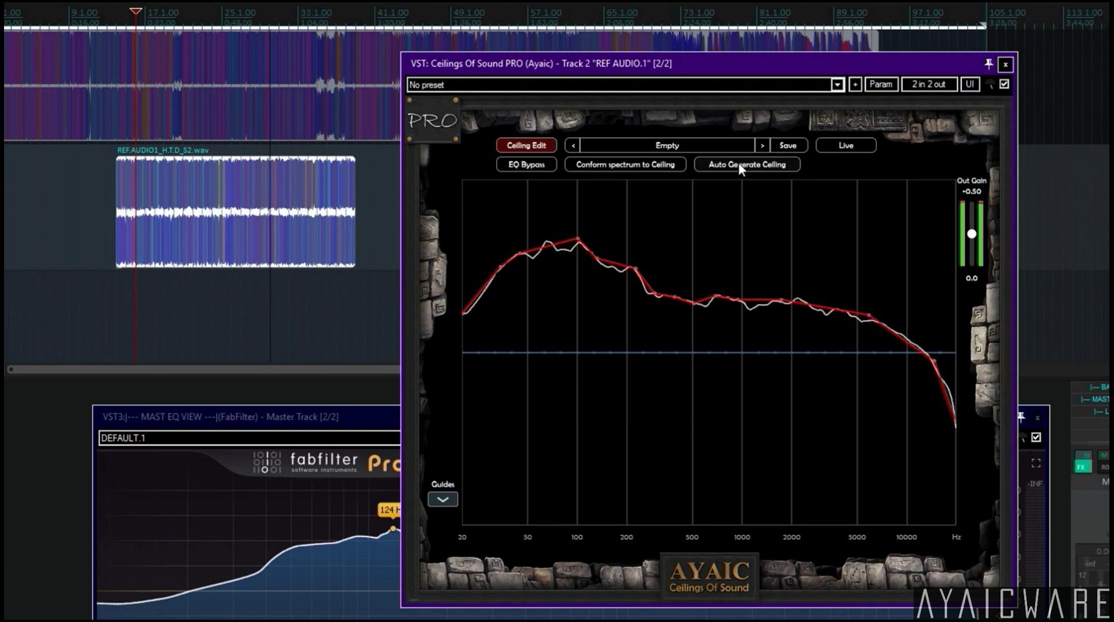
left_click(738, 164)
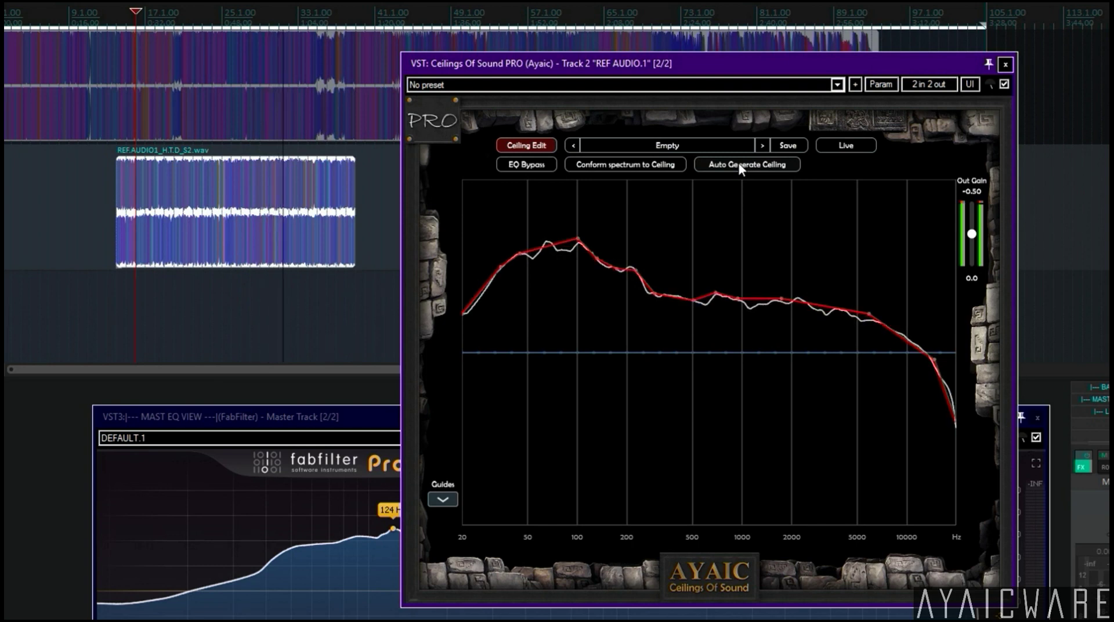
left_click(738, 164)
left_click(738, 165)
Save the generated reference ceiling as a user preset named REF.
left_click(780, 145)
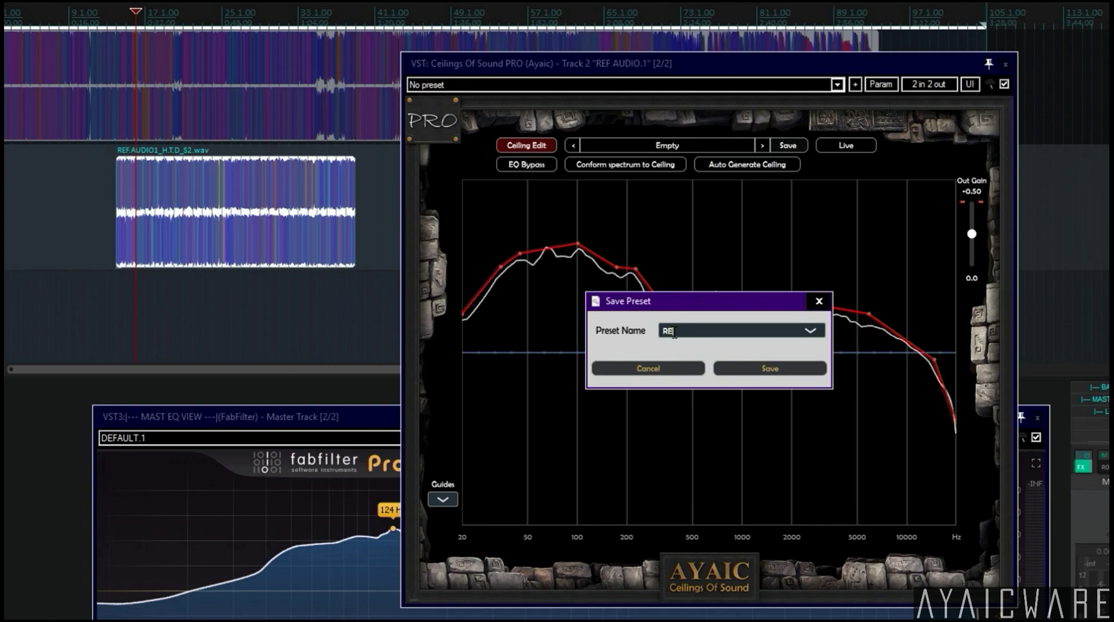
left_click(768, 368)
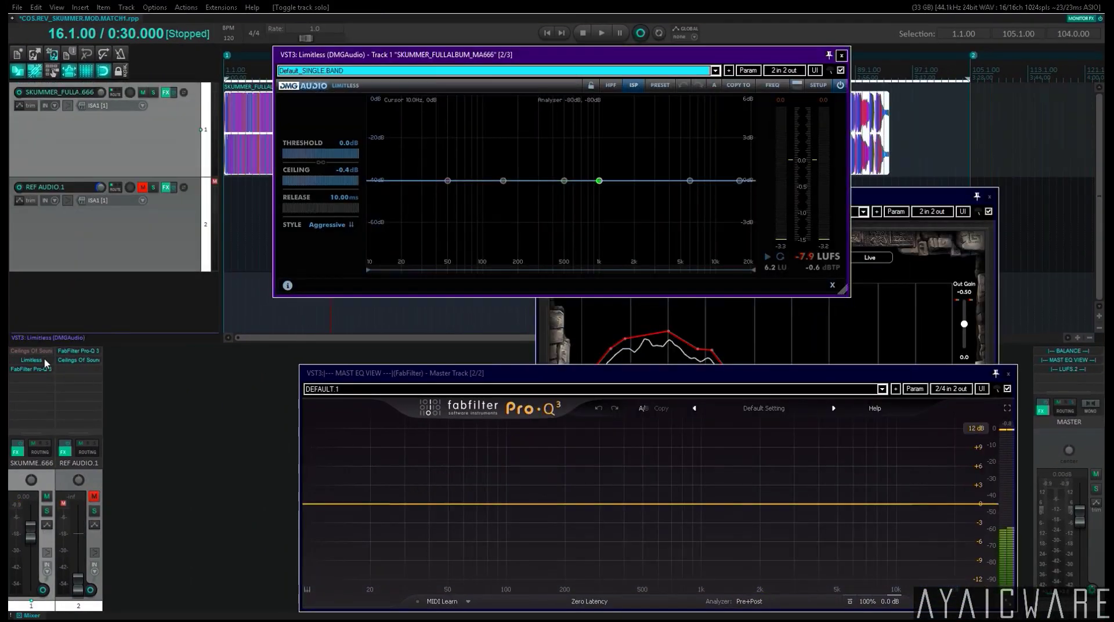
Play the SKUMMER track briefly with its Limitless limiter open, stop playback and close the limiter.
key("space")
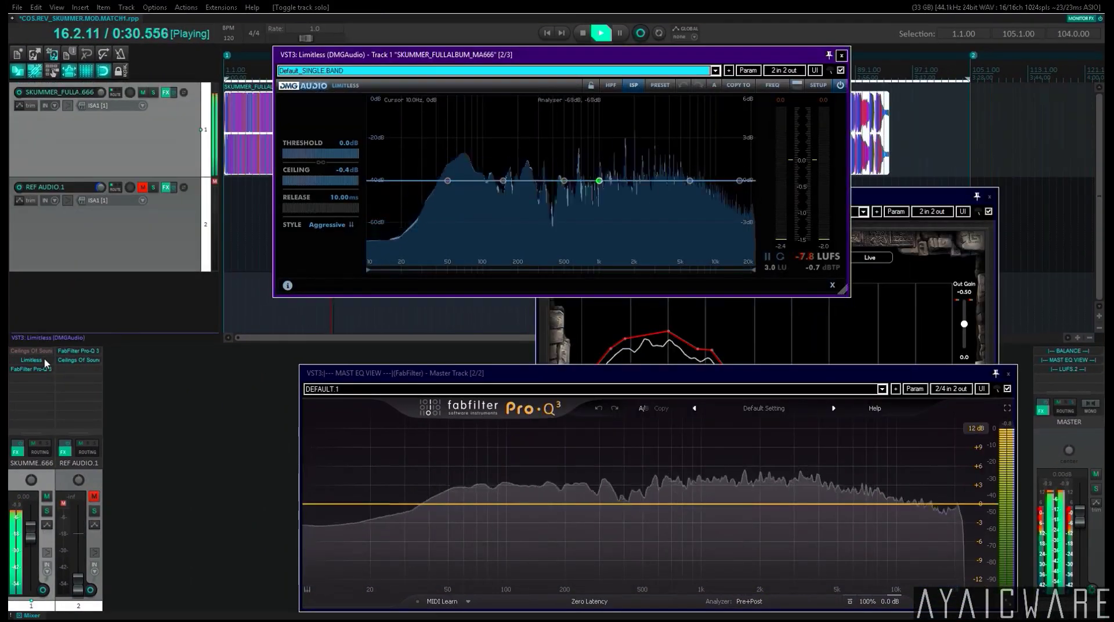
key("space")
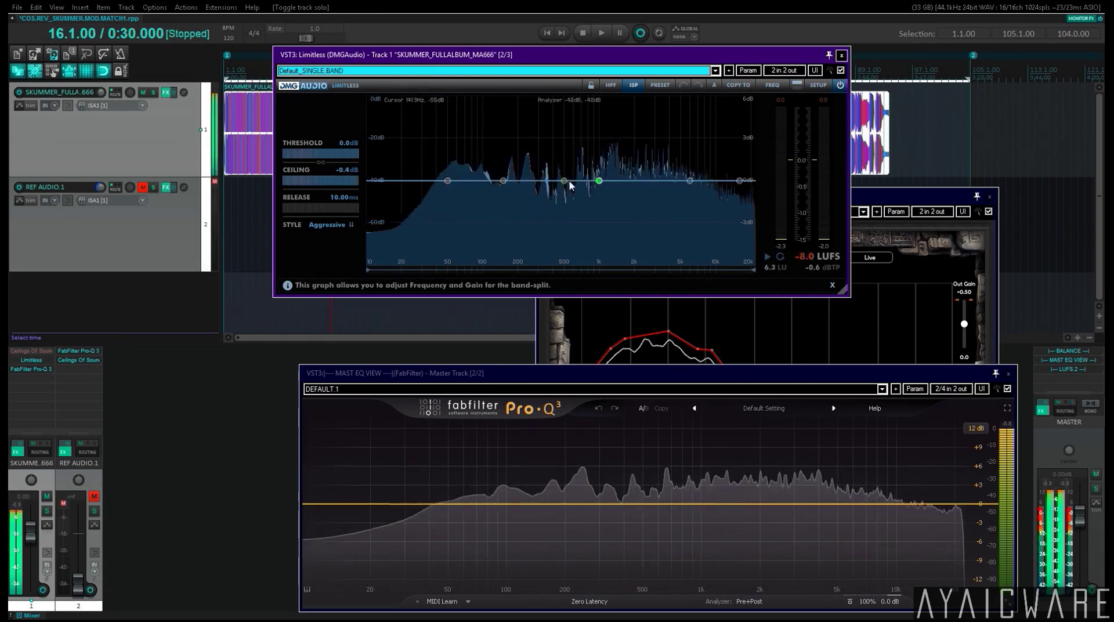
left_click(48, 360)
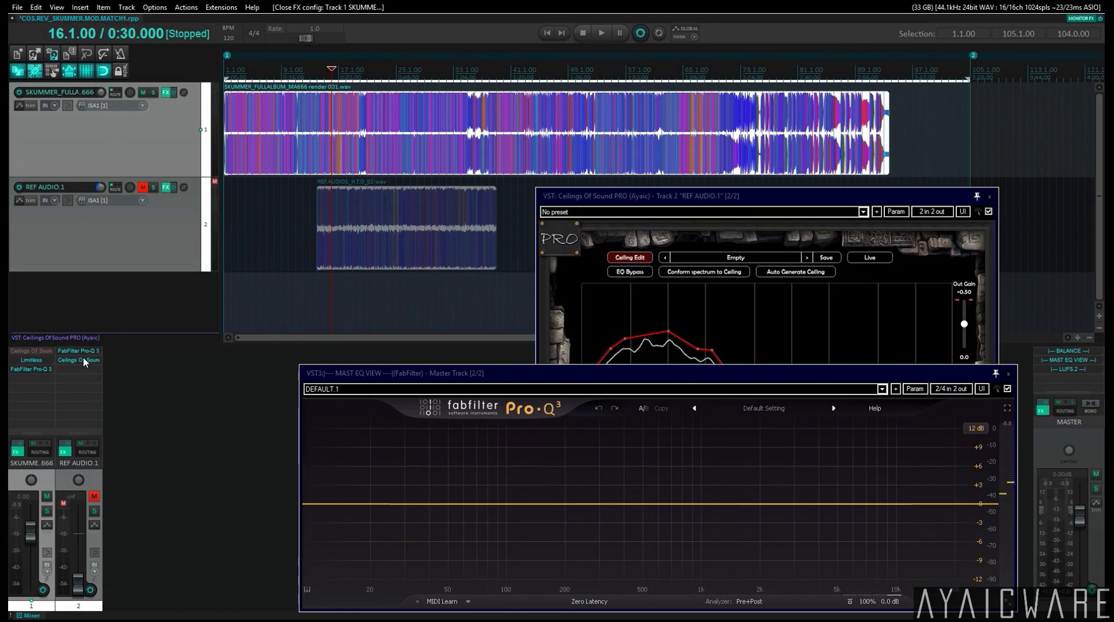
Move the Ceilings Of Sound effect from REF AUDIO.1 to the SKUMMER track and load the user preset REF.
left_click_drag(39, 360, 40, 362)
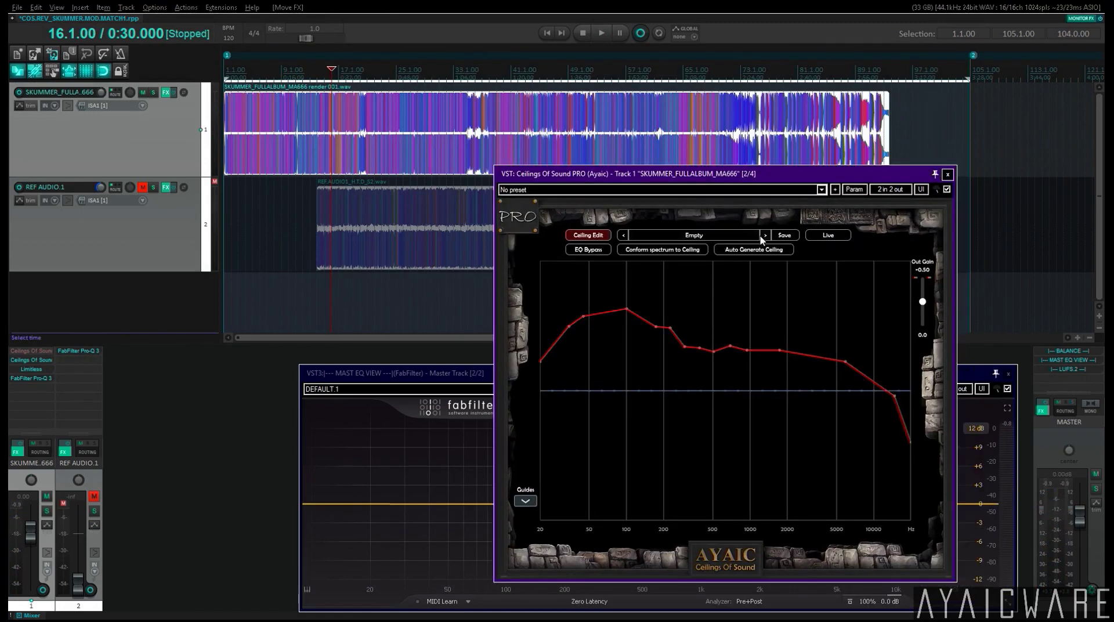
left_click(729, 234)
mouse_move(663, 261)
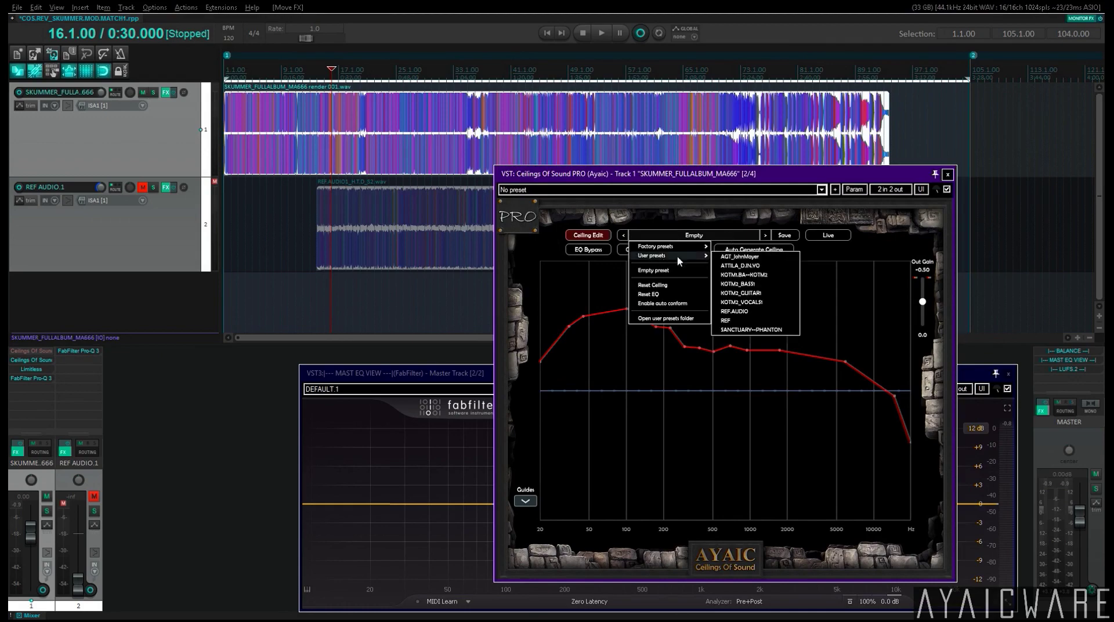
left_click(733, 321)
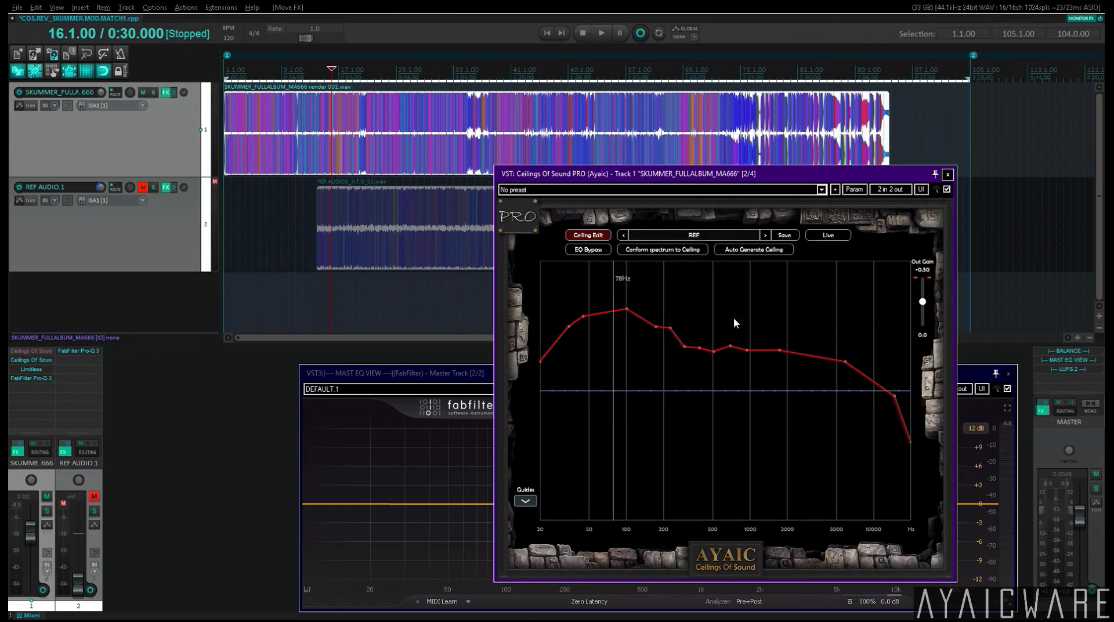
Play the SKUMMER track with 75 % spectrum smoothing and conform its spectrum to the REF ceiling.
key("space")
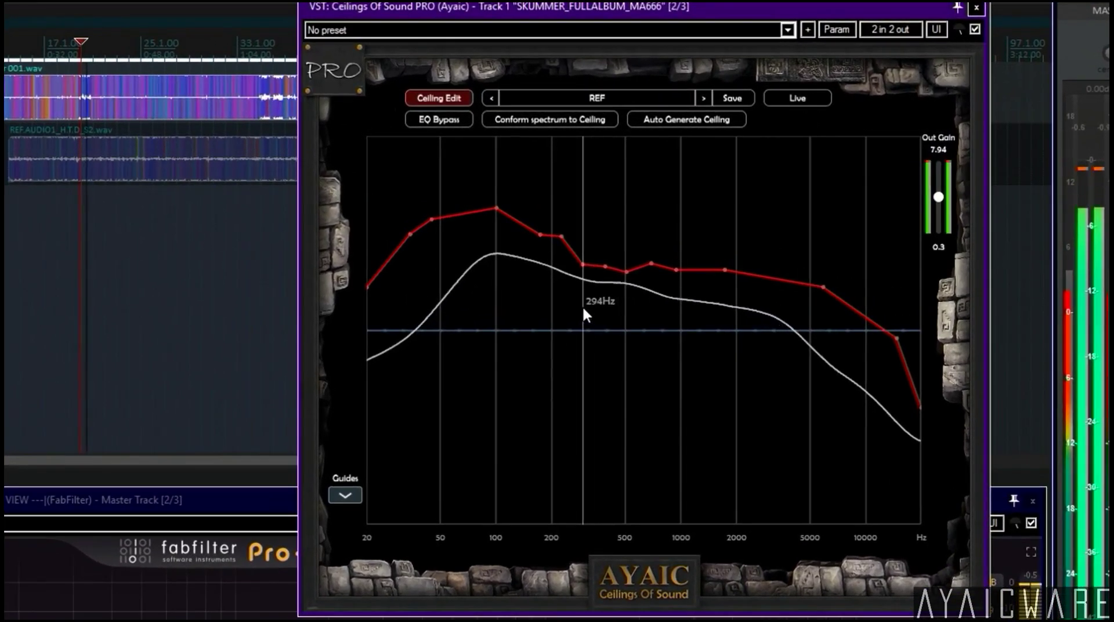
right_click(582, 305)
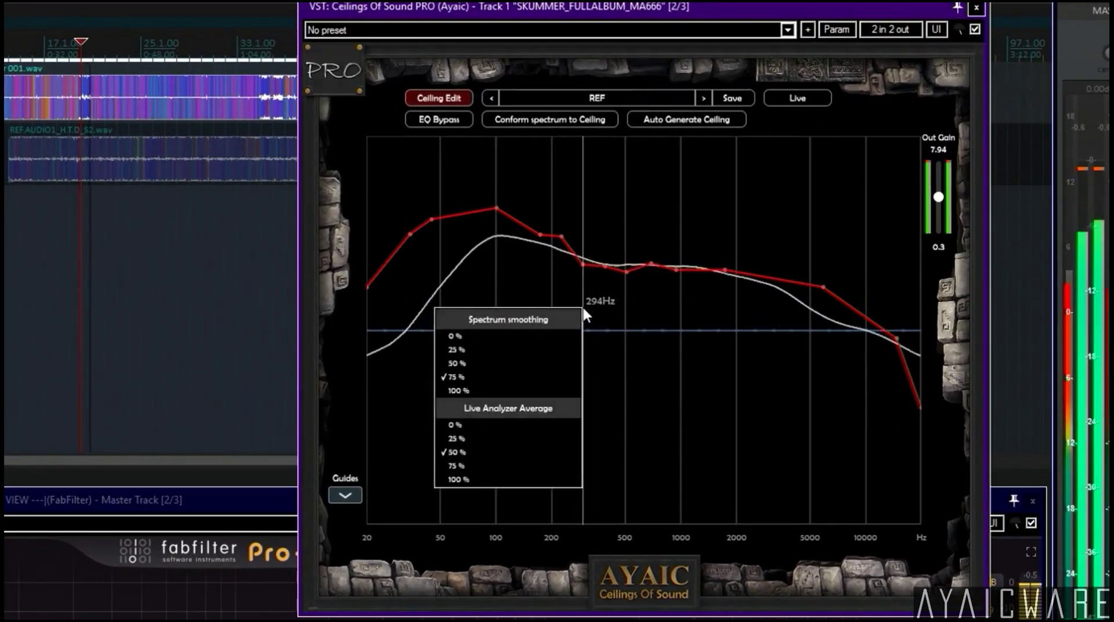
left_click(537, 377)
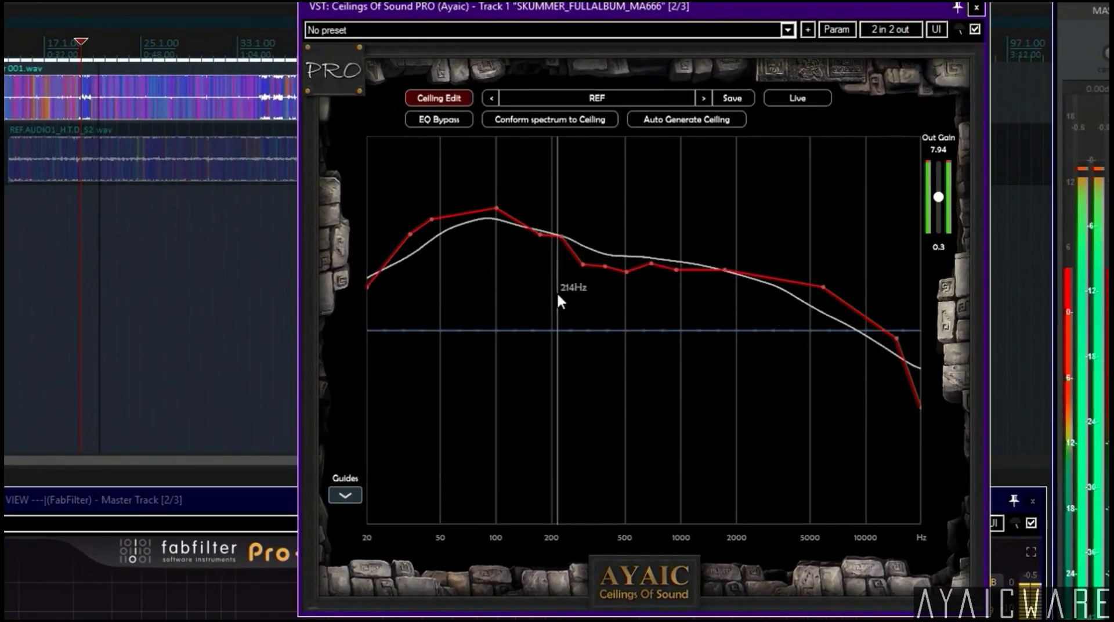
left_click(572, 118)
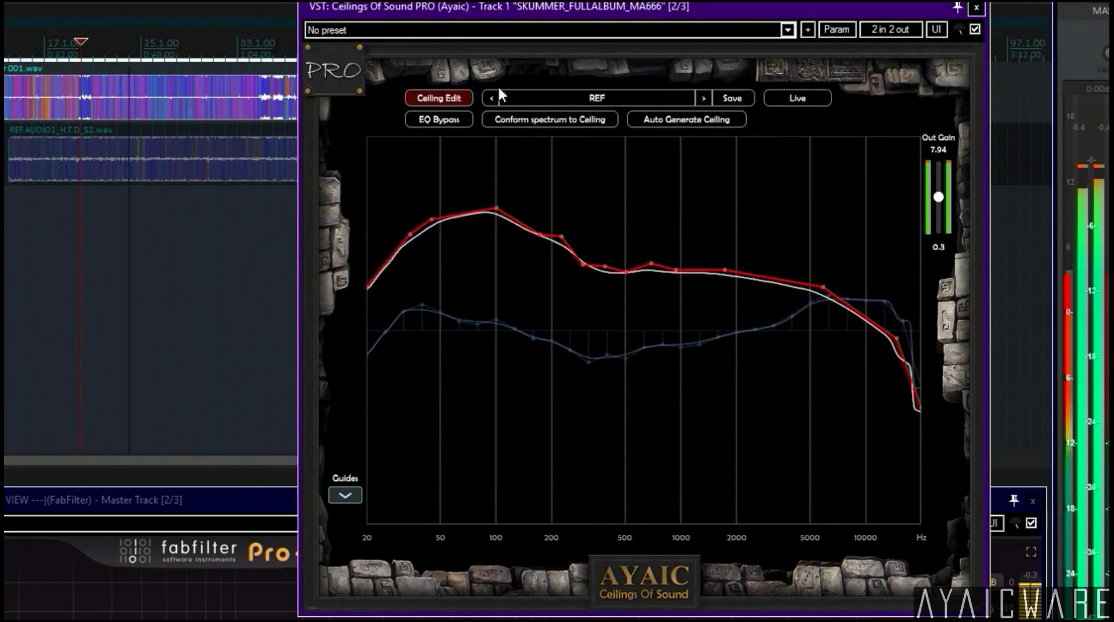
Enable 50 bands in EQ Edit mode, conform the spectrum to the ceiling again and return to Ceiling Edit mode.
left_click(459, 99)
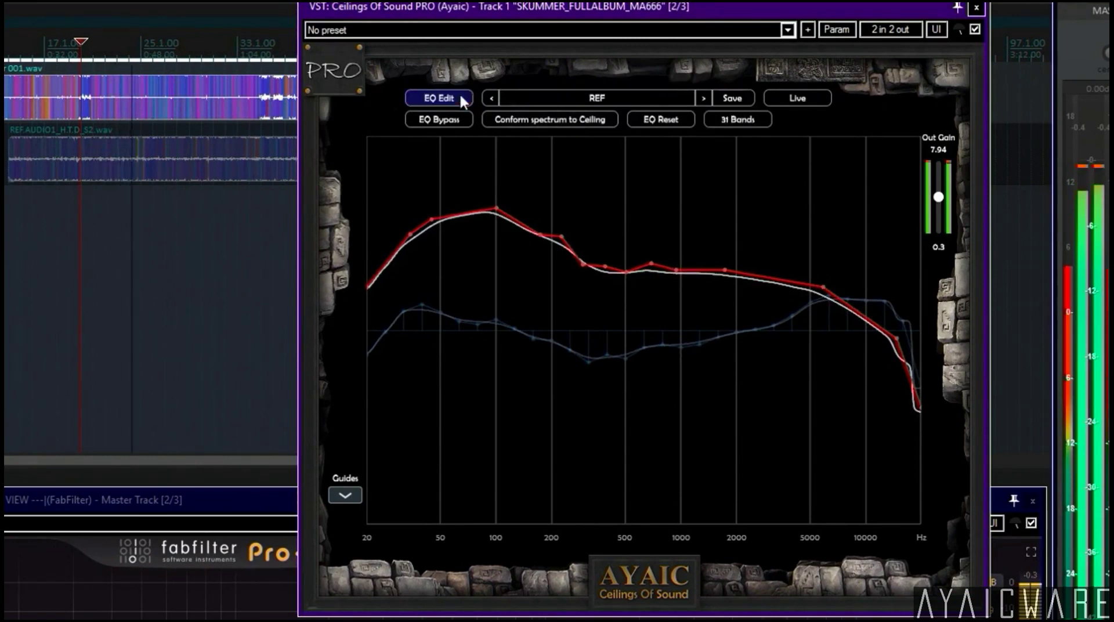
left_click(726, 124)
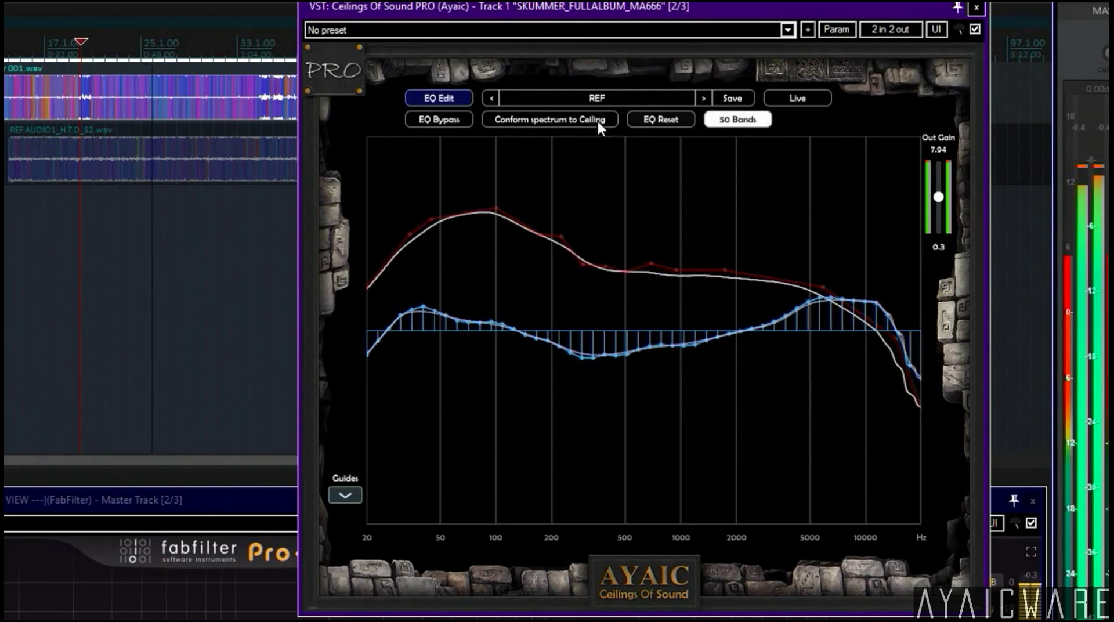
left_click(555, 119)
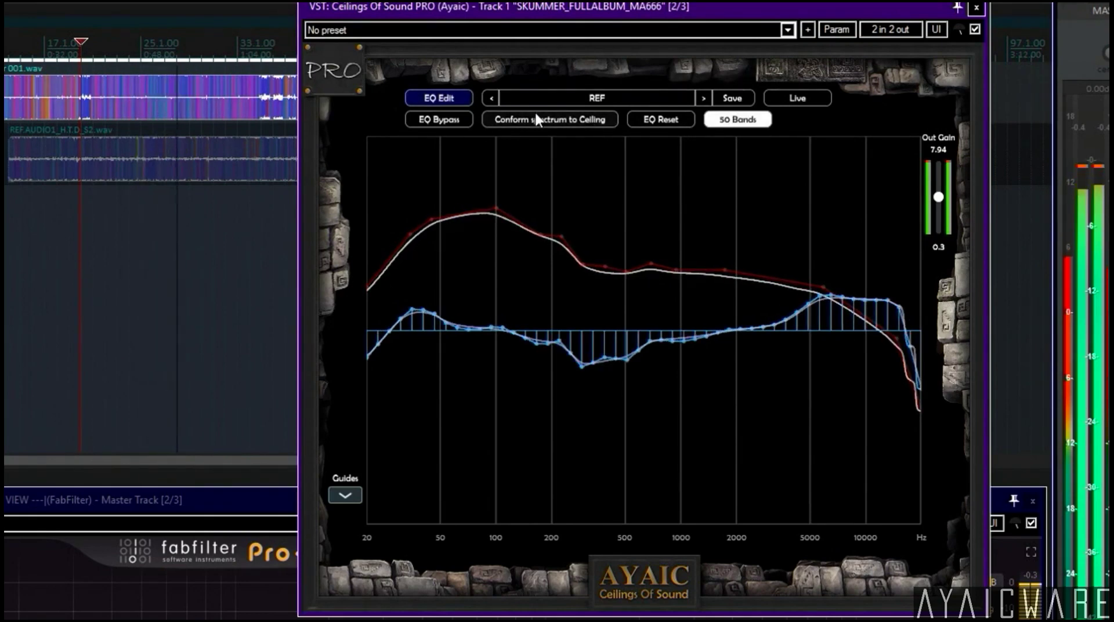
left_click(460, 94)
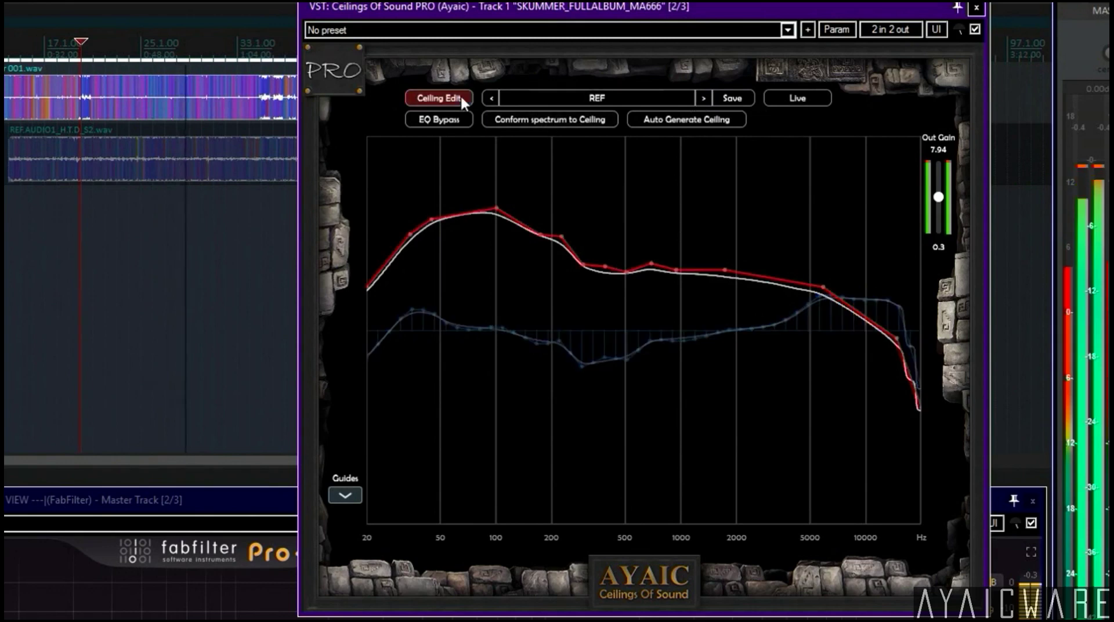
Conform the spectrum to the REF ceiling, then raise the ceiling points near 285 Hz and 967.5 Hz, giving the latter a White slope.
left_click(536, 113)
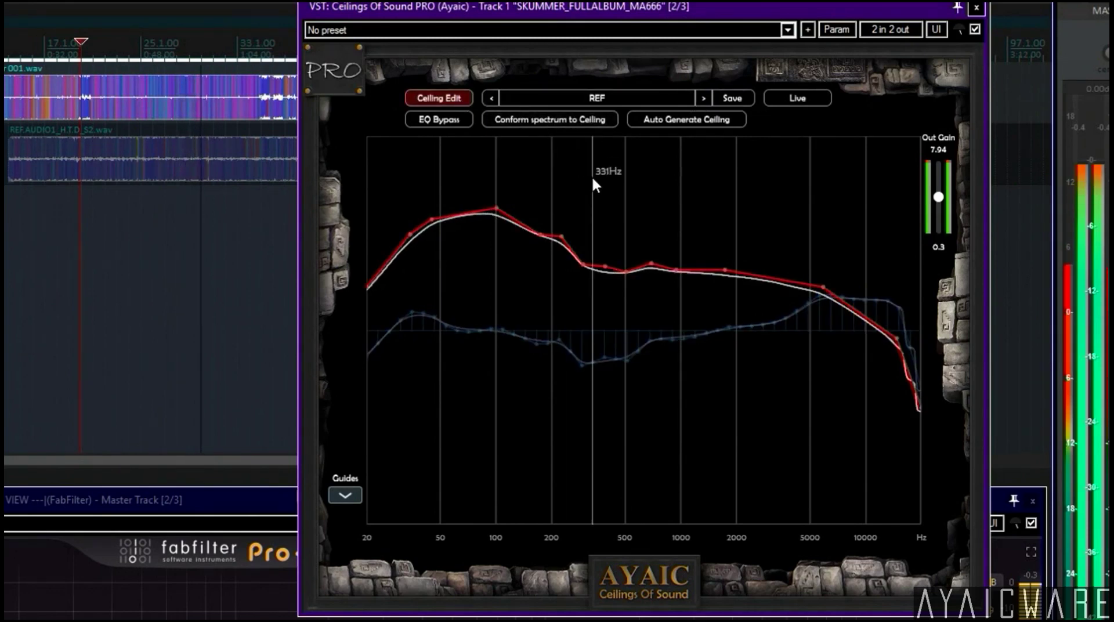
left_click(582, 265)
left_click_drag(582, 265, 583, 256)
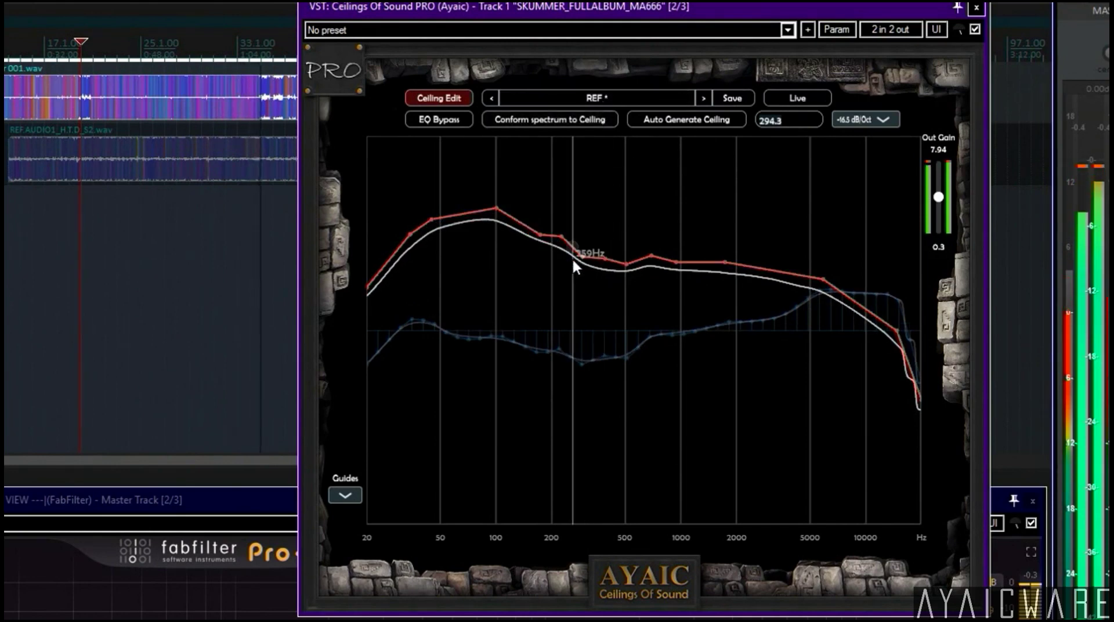
left_click_drag(579, 250, 579, 255)
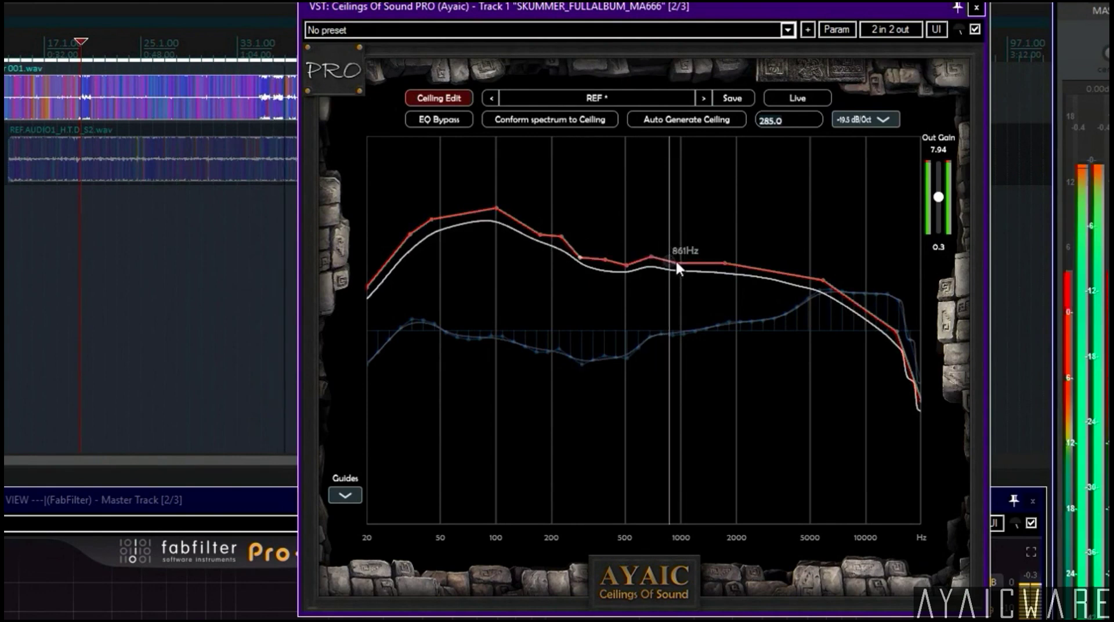
left_click_drag(678, 263, 679, 258)
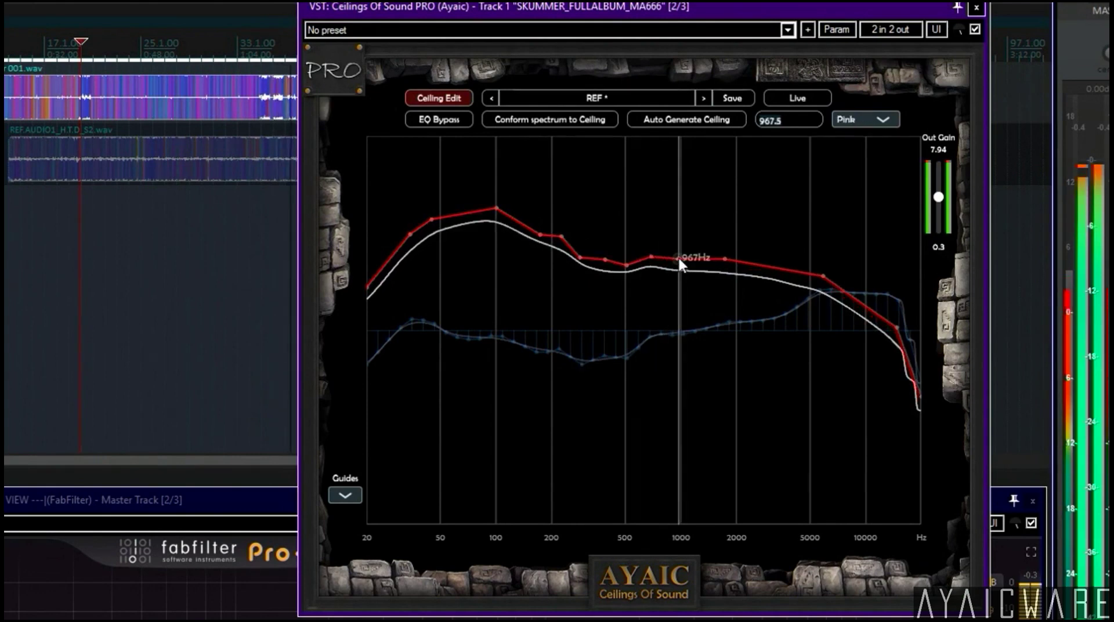
Lower the ceiling points at 294.3 Hz to -21 dB/Oct and 505.9 Hz to -9 dB/Oct, and conform the spectrum to the ceiling.
left_click(583, 258)
left_click_drag(583, 256, 583, 260)
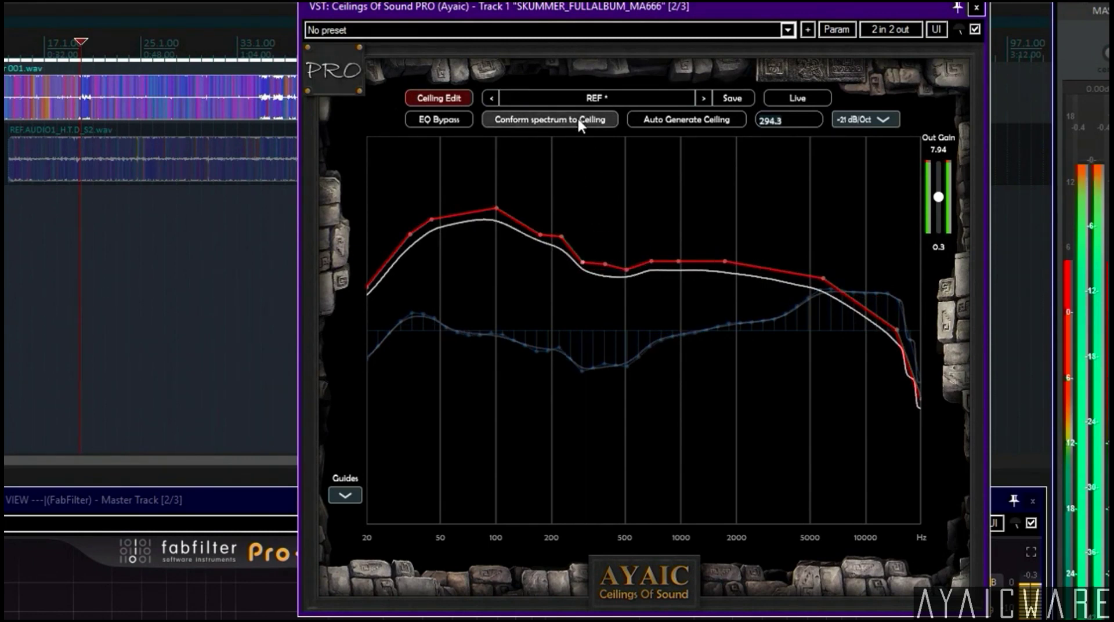
left_click(625, 270)
left_click_drag(625, 270, 626, 275)
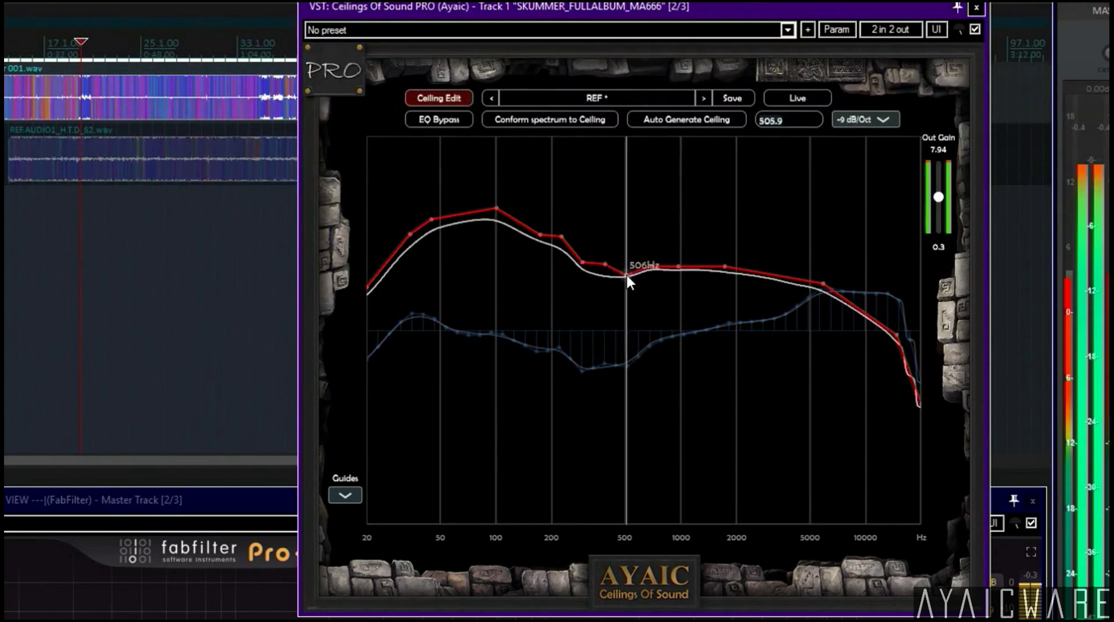
left_click(580, 117)
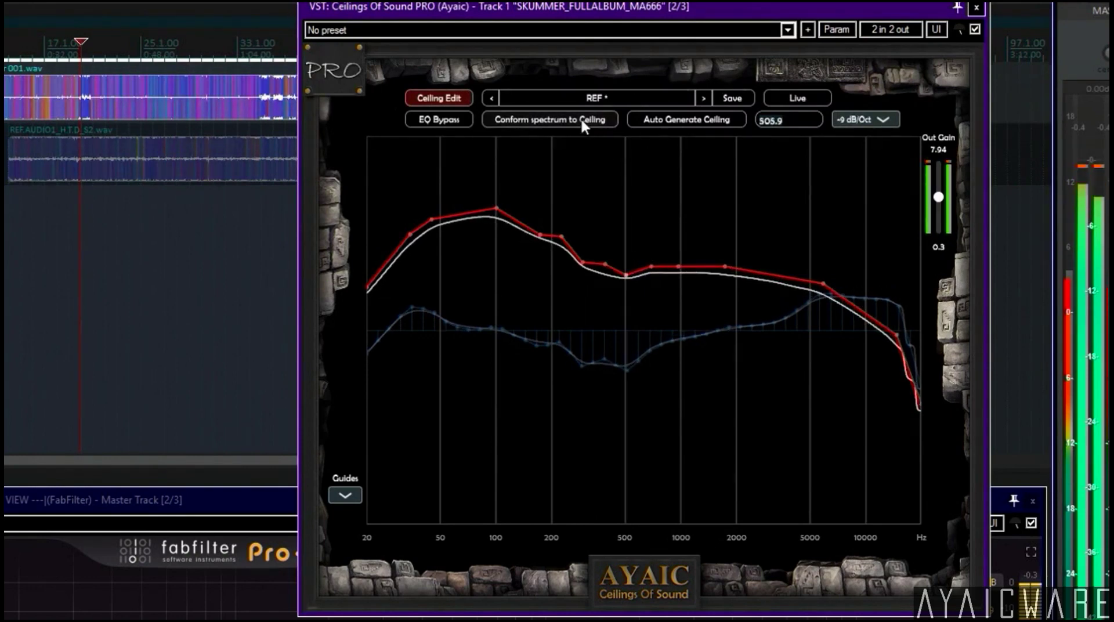
Pull down the EQ band near 3.7 kHz in EQ Edit mode, switch 50 bands off and on, and return to Ceiling Edit mode.
left_click(456, 101)
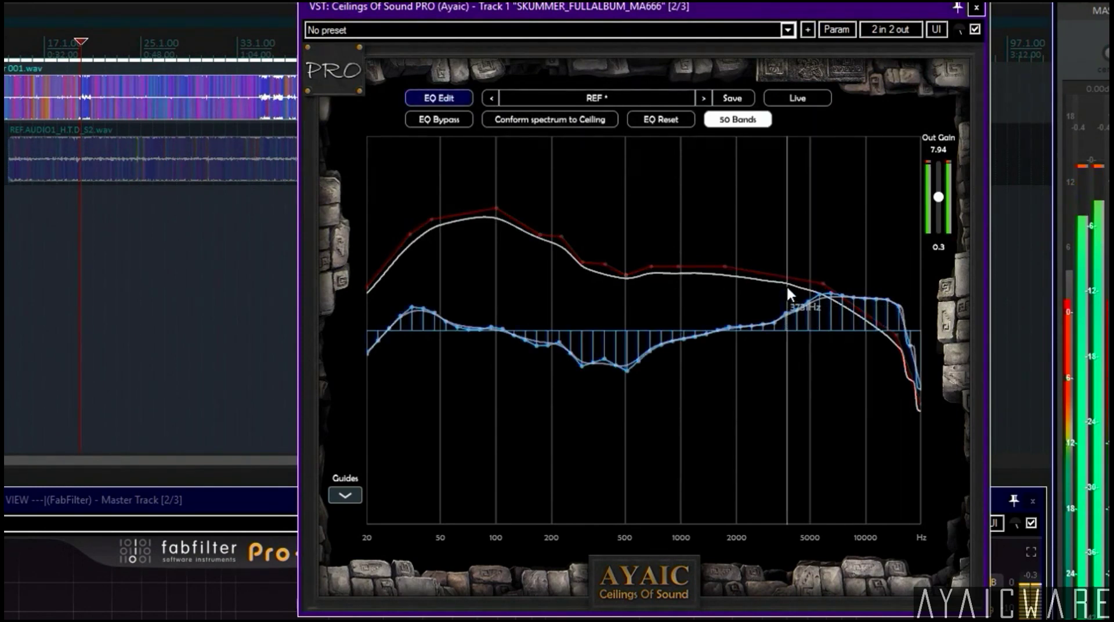
left_click_drag(788, 312, 787, 343)
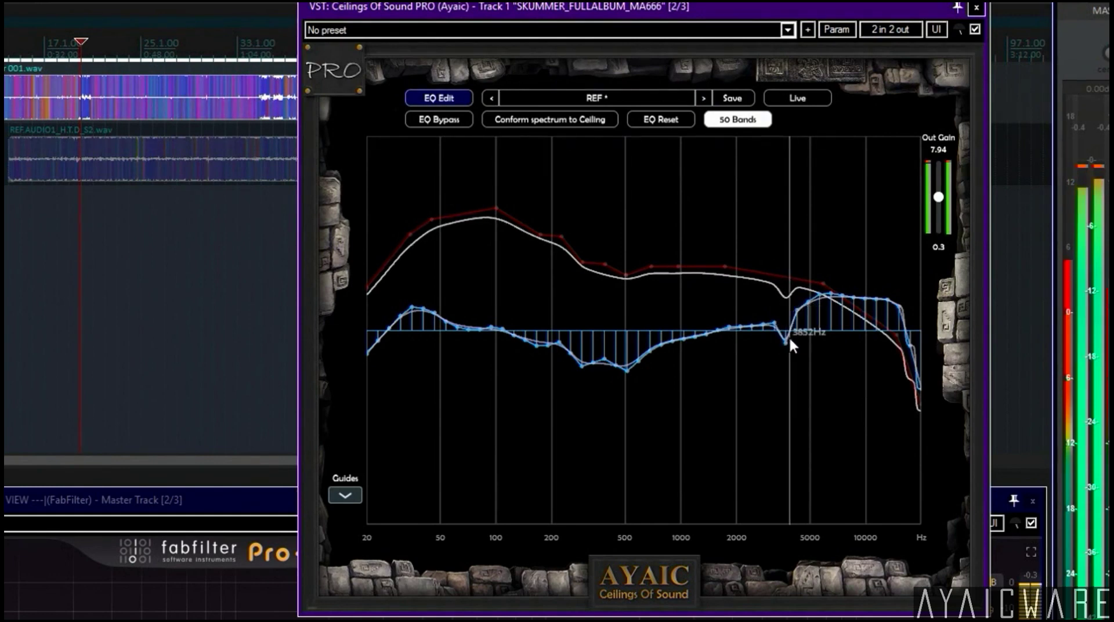
left_click(732, 122)
left_click(731, 122)
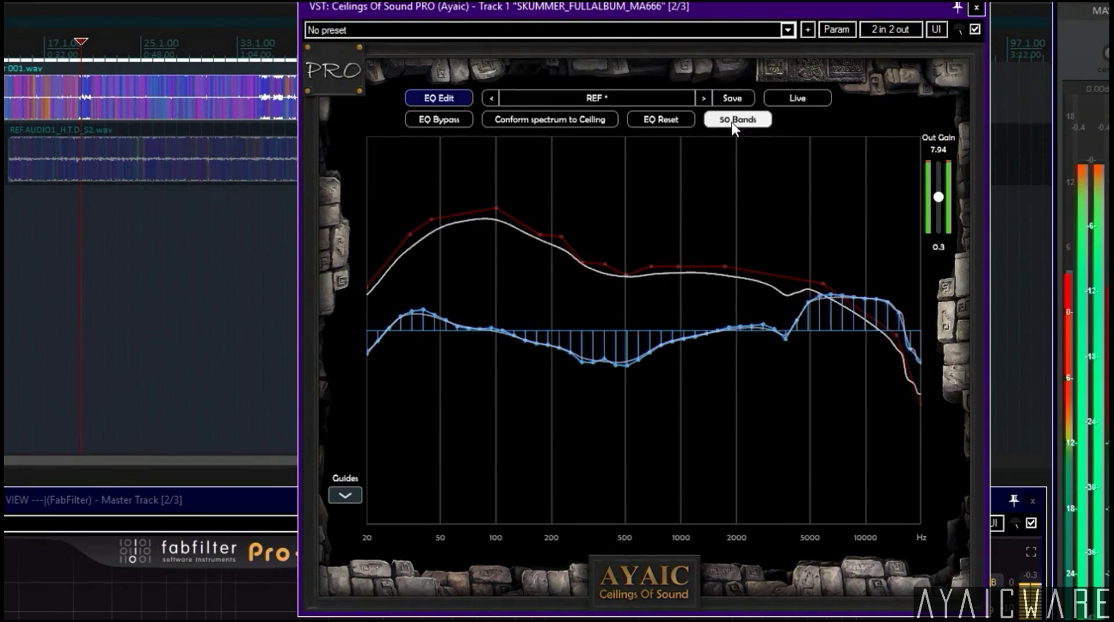
left_click(445, 97)
Compare the SKUMMER track with the EQ bypassed and active, with Tonal Balance Control opened on the master track.
left_click(444, 121)
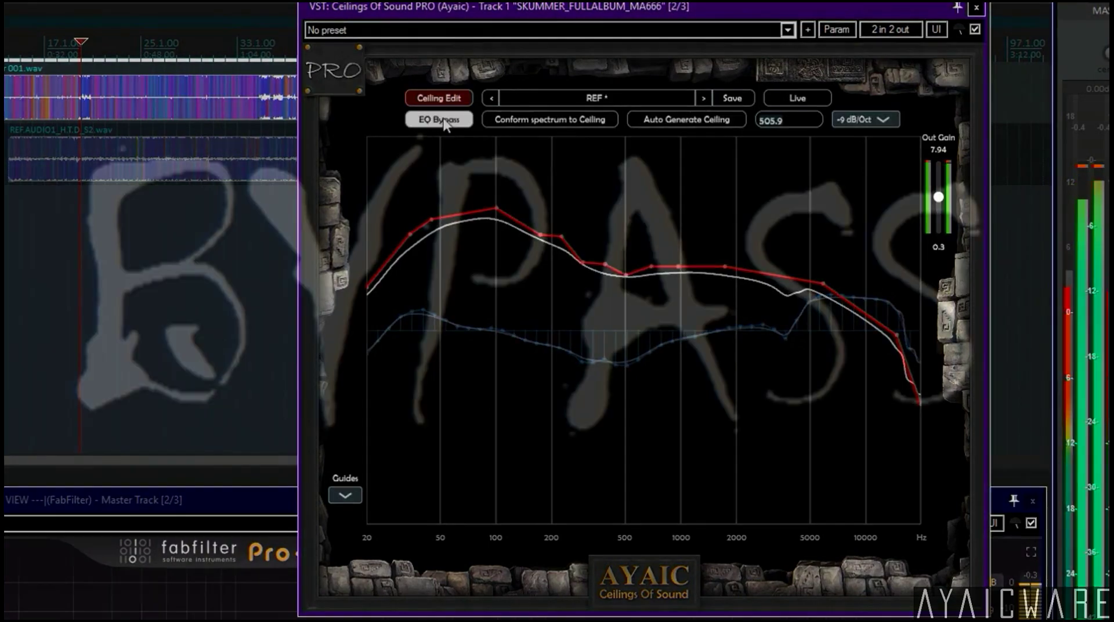
left_click(443, 121)
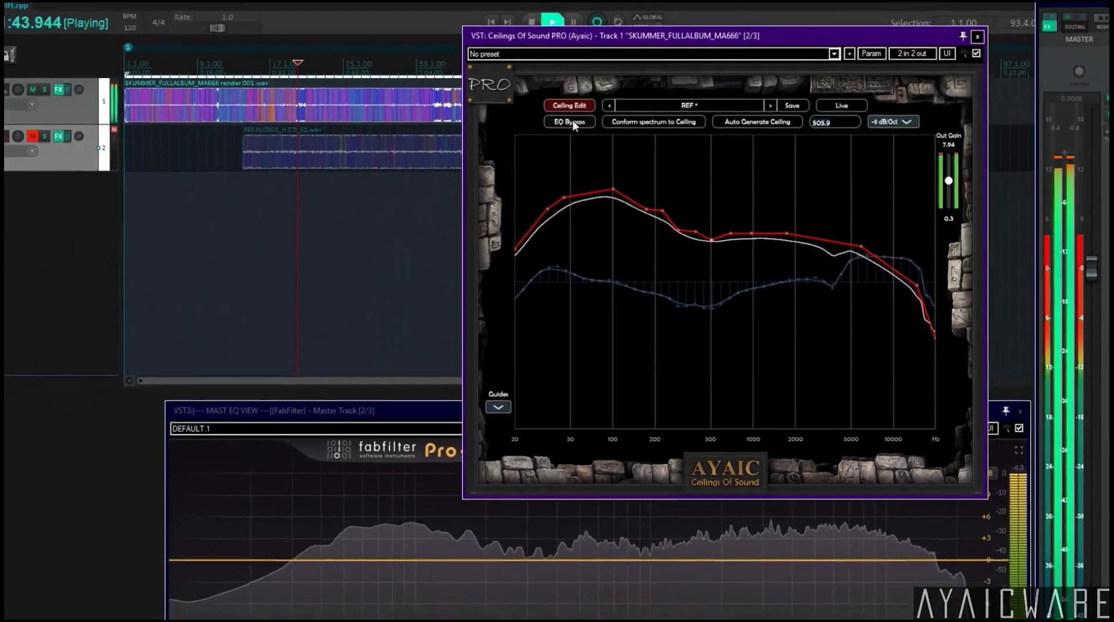
key("F7")
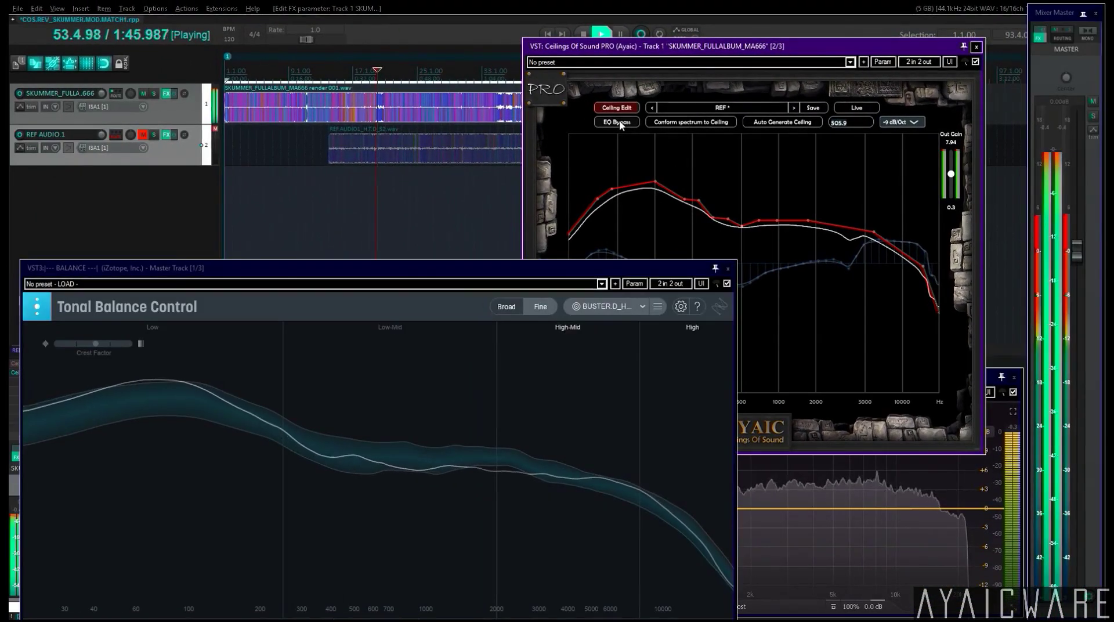
left_click(618, 122)
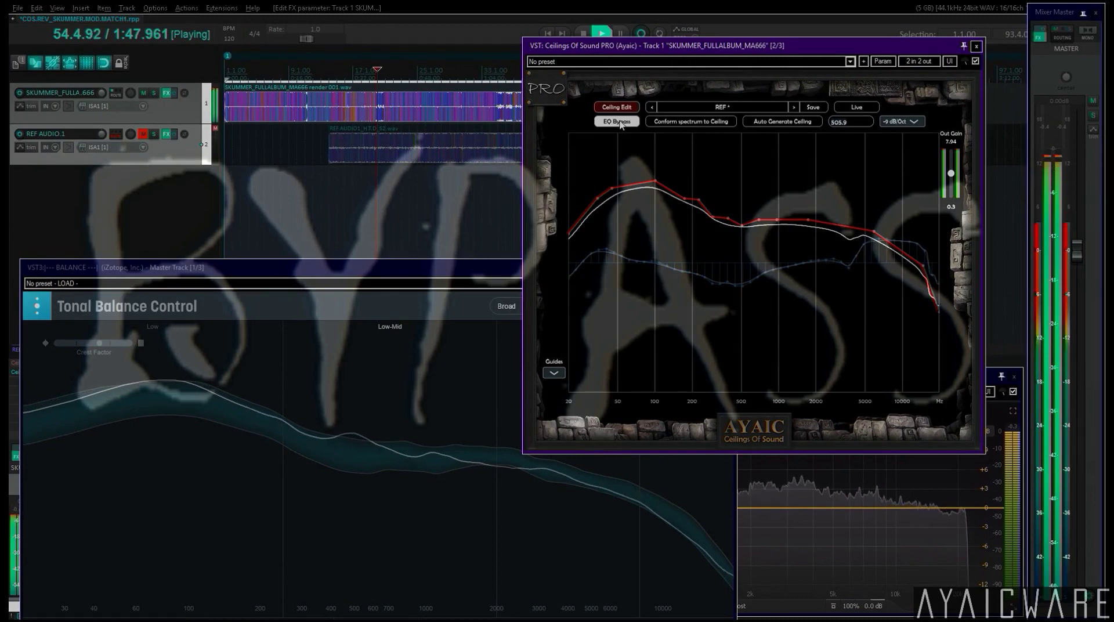
left_click(618, 122)
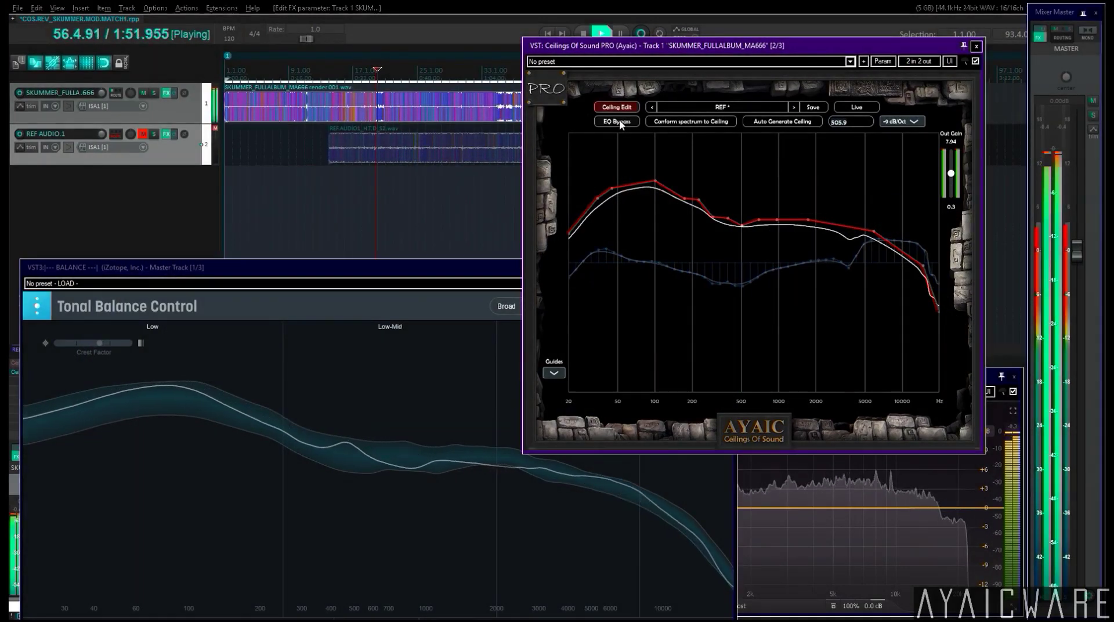
Turn on a sloping straight guide line in Ceilings Of Sound, stop playback and return to Ceiling Edit mode.
left_click(616, 107)
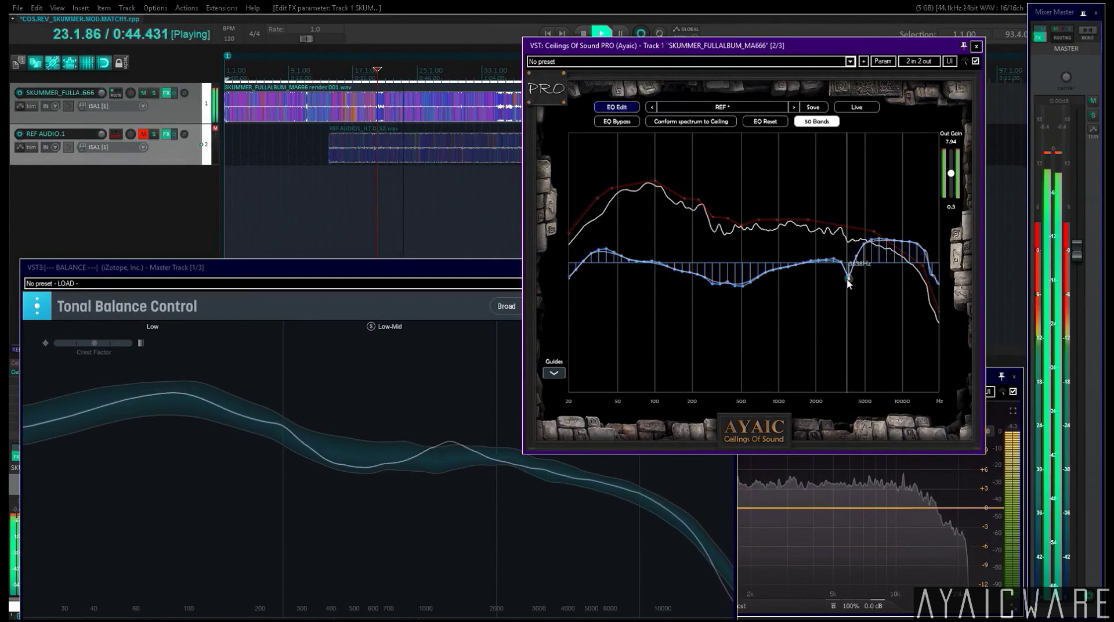
left_click(557, 374)
left_click(558, 406)
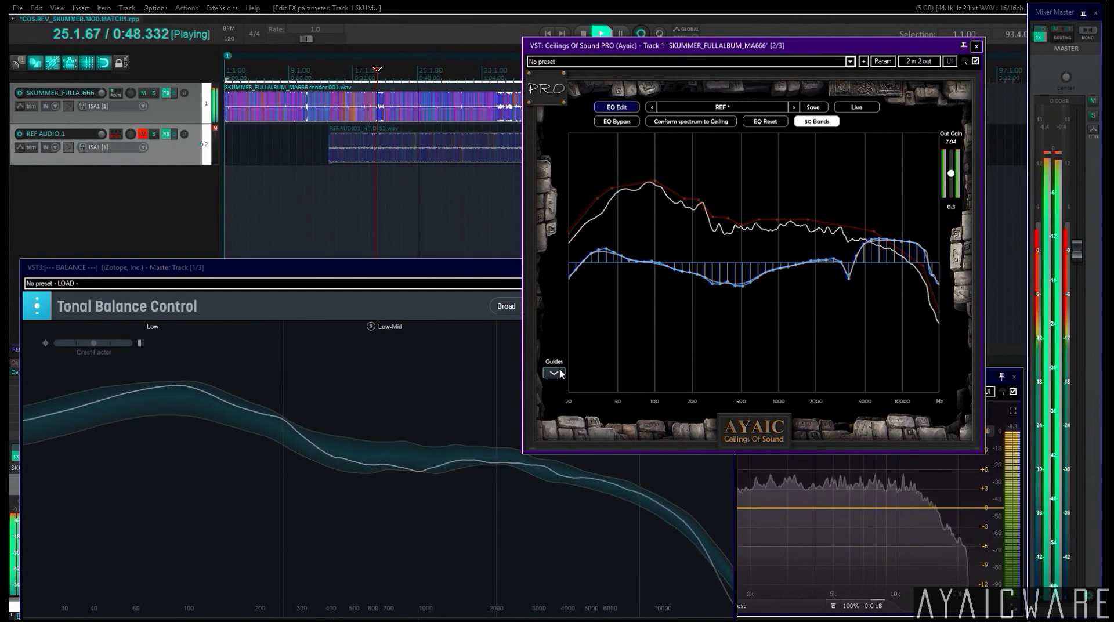
left_click(560, 375)
left_click(559, 406)
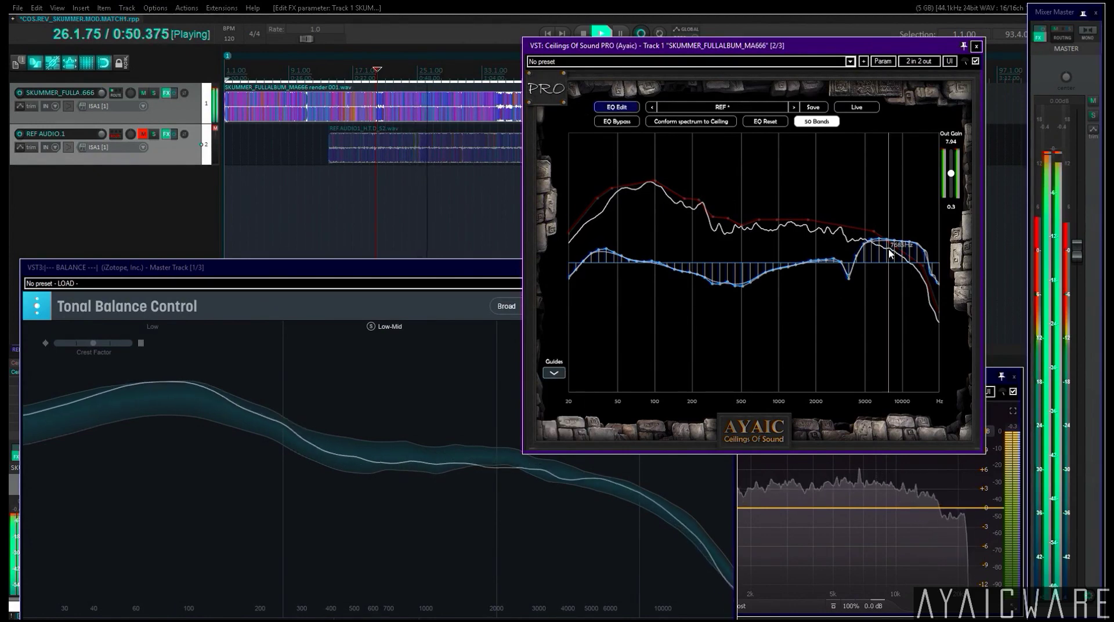
key("space")
left_click(619, 108)
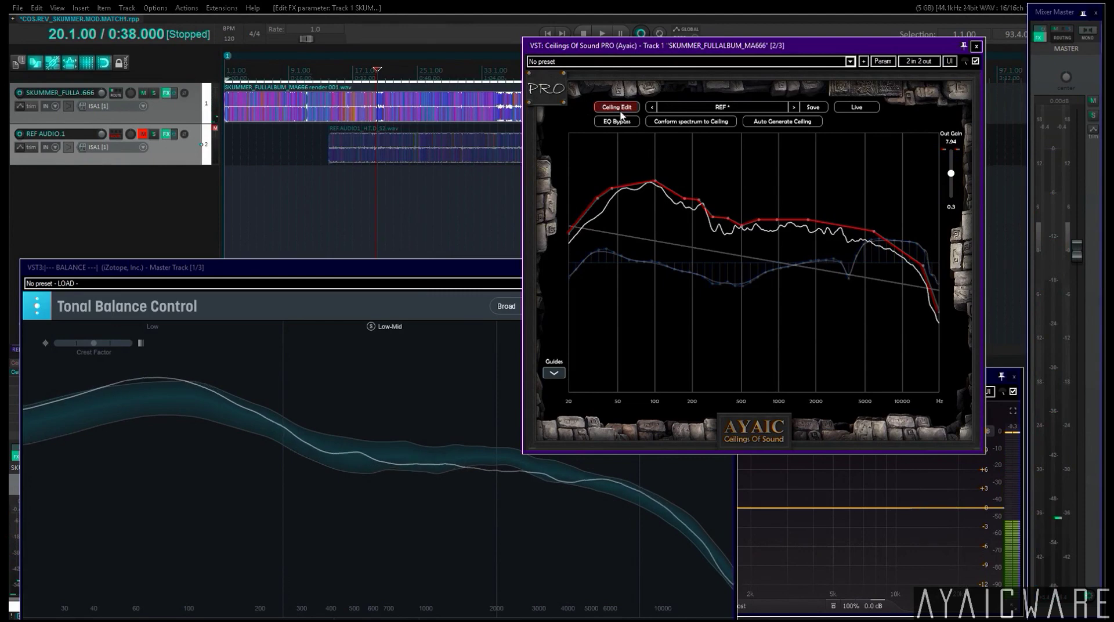
Play the SKUMMER track and compare the bypassed and active EQ, checking the 50-band curve in EQ Edit mode in between.
key("space")
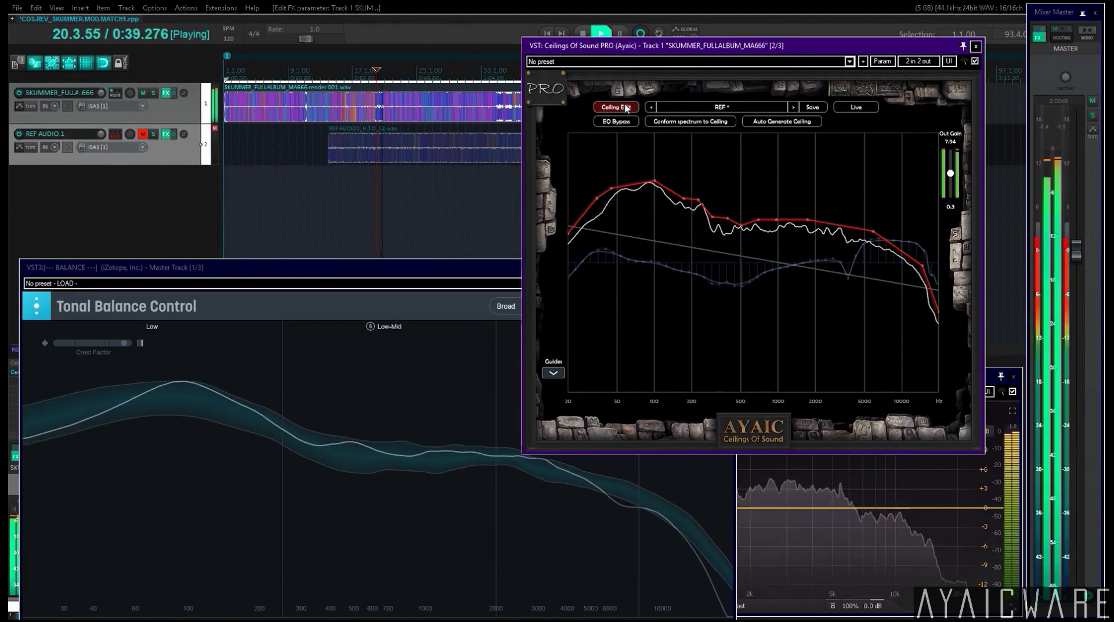
left_click(618, 122)
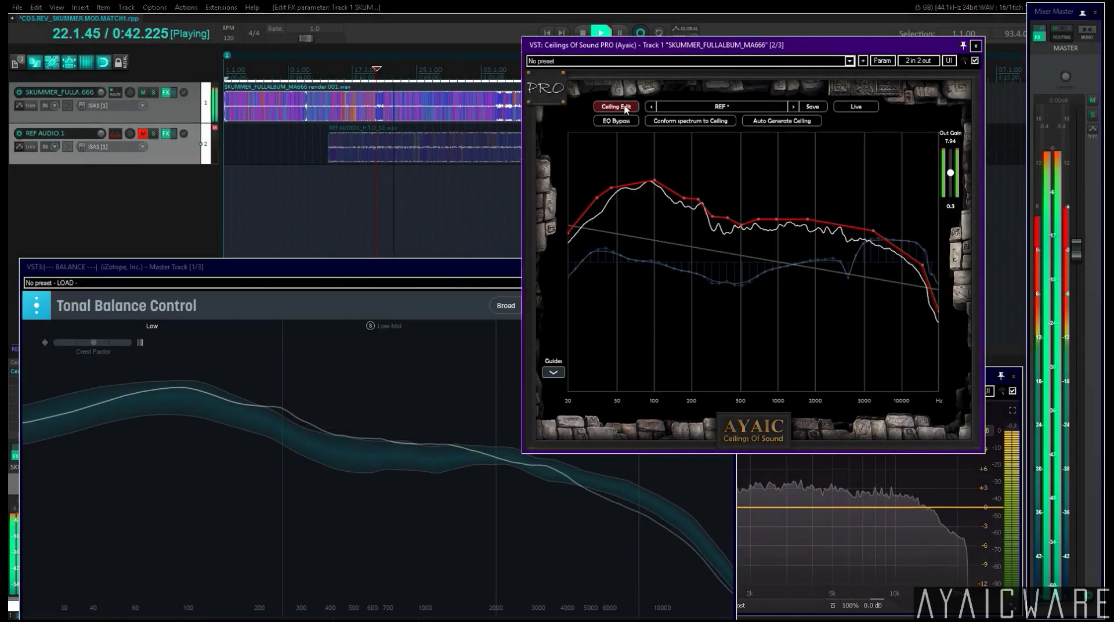
left_click(616, 106)
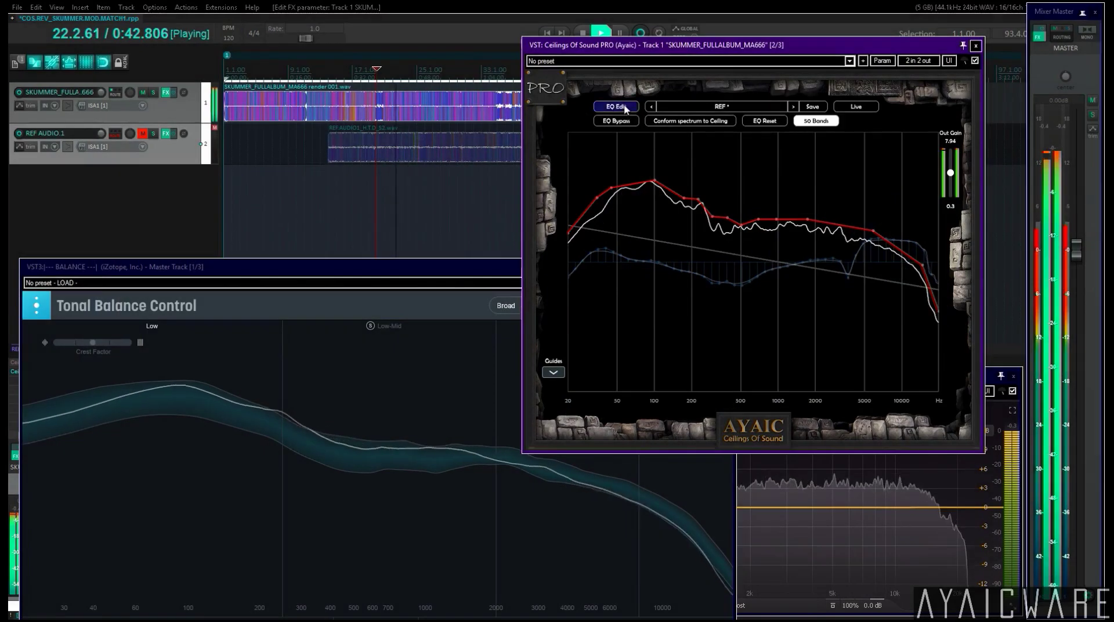
left_click(828, 121)
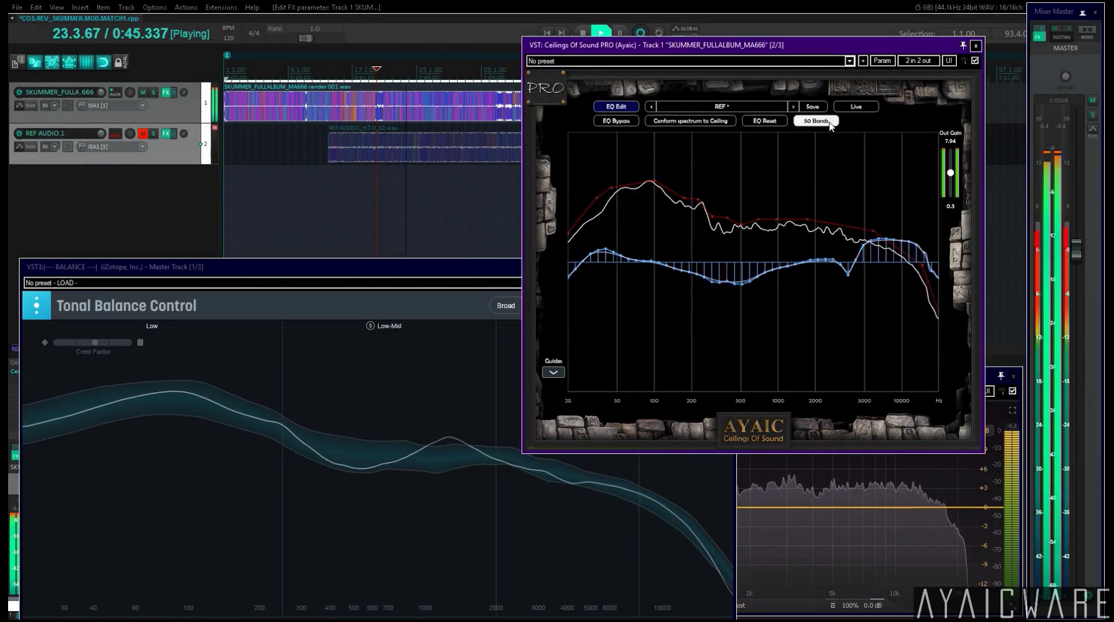
left_click(626, 110)
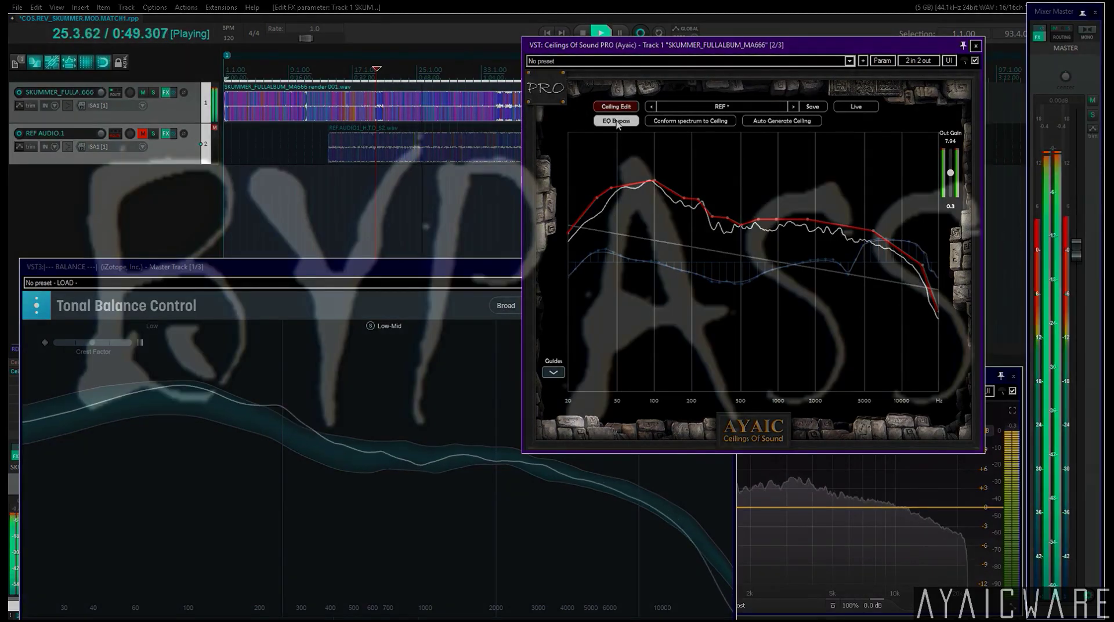
left_click(616, 121)
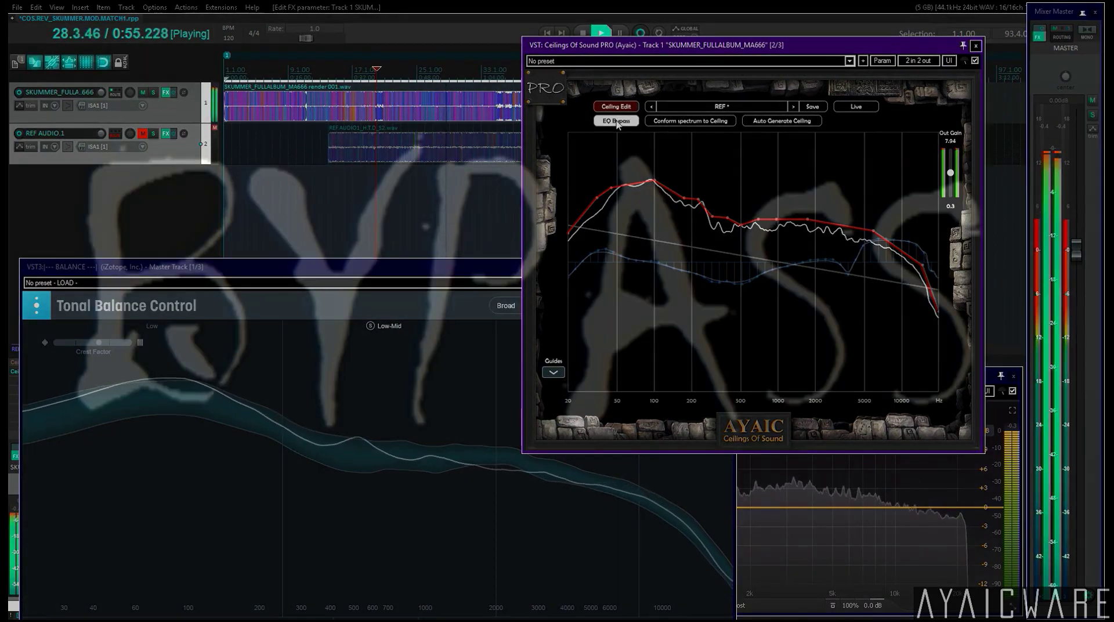
left_click(618, 123)
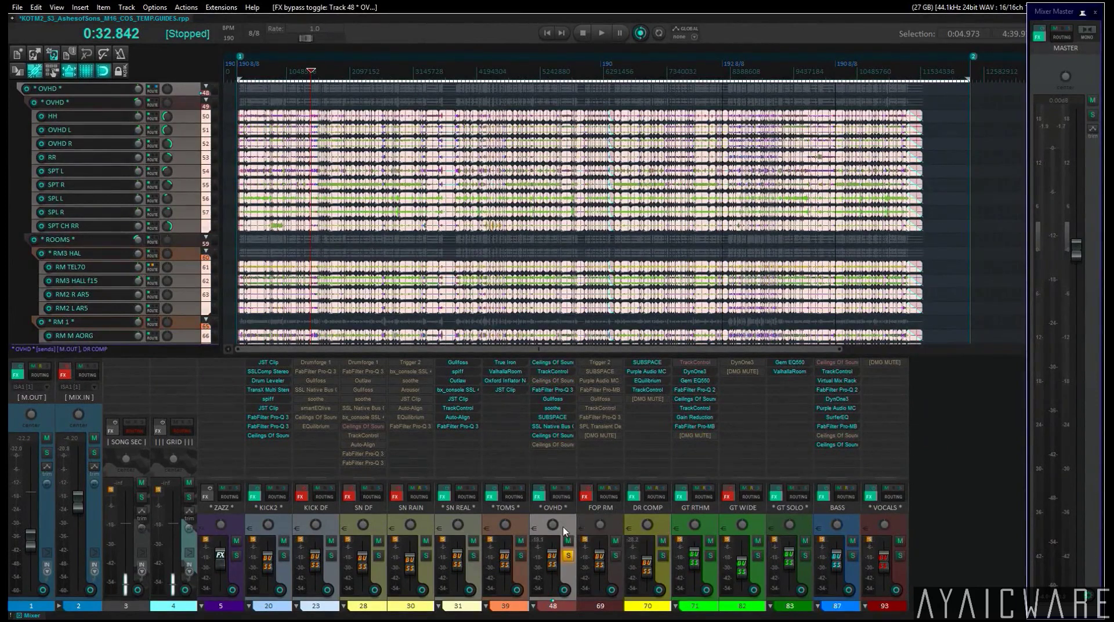
Solo the OVHD bus in the mixer, unfold it, and expand and collapse its OVHD and ROOMS subfolders.
double_click(562, 531)
left_click(618, 481)
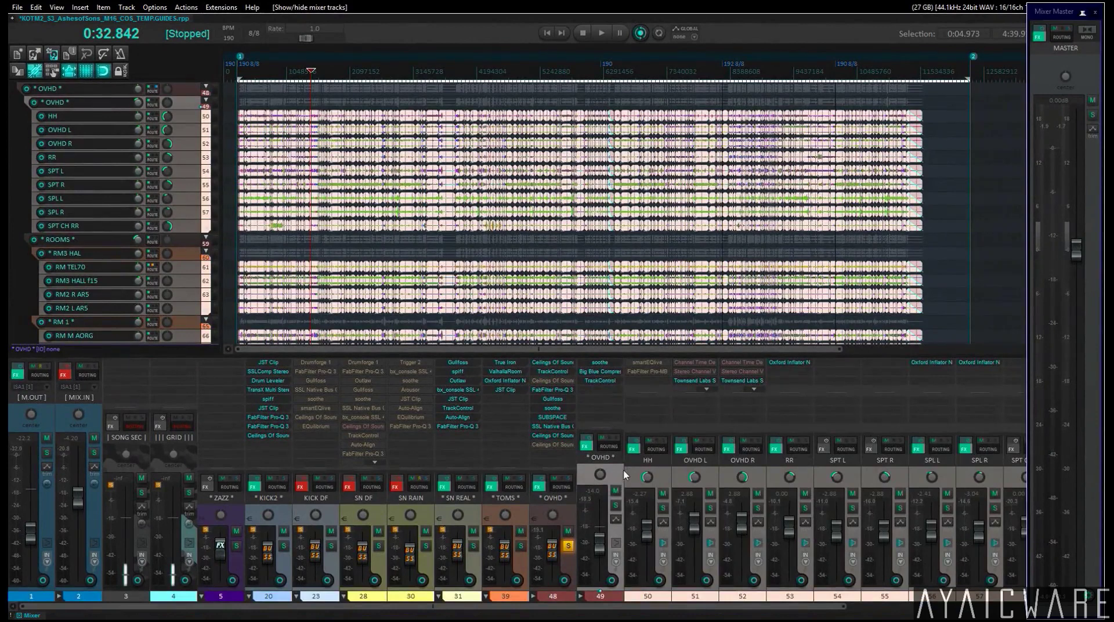
scroll(651, 579, "right", 3)
double_click(466, 477)
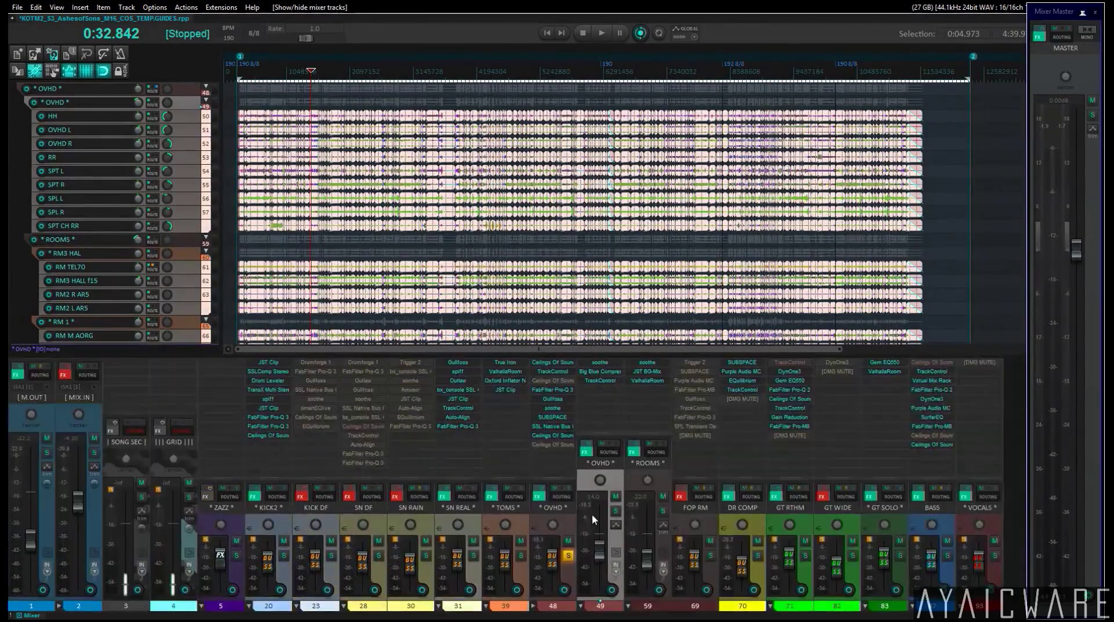
double_click(635, 471)
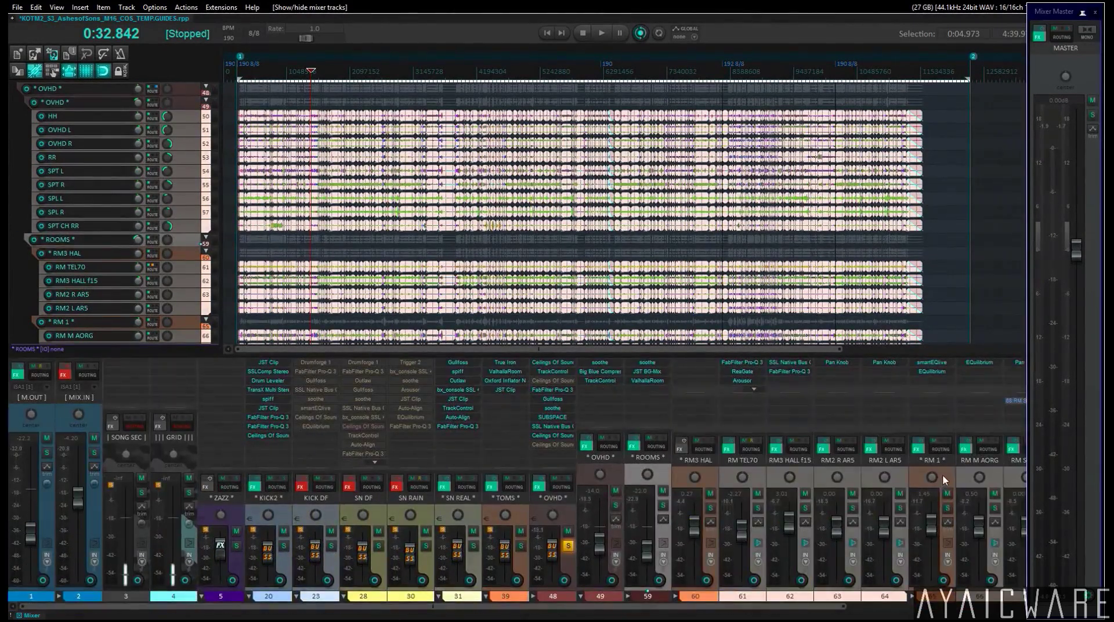
double_click(666, 474)
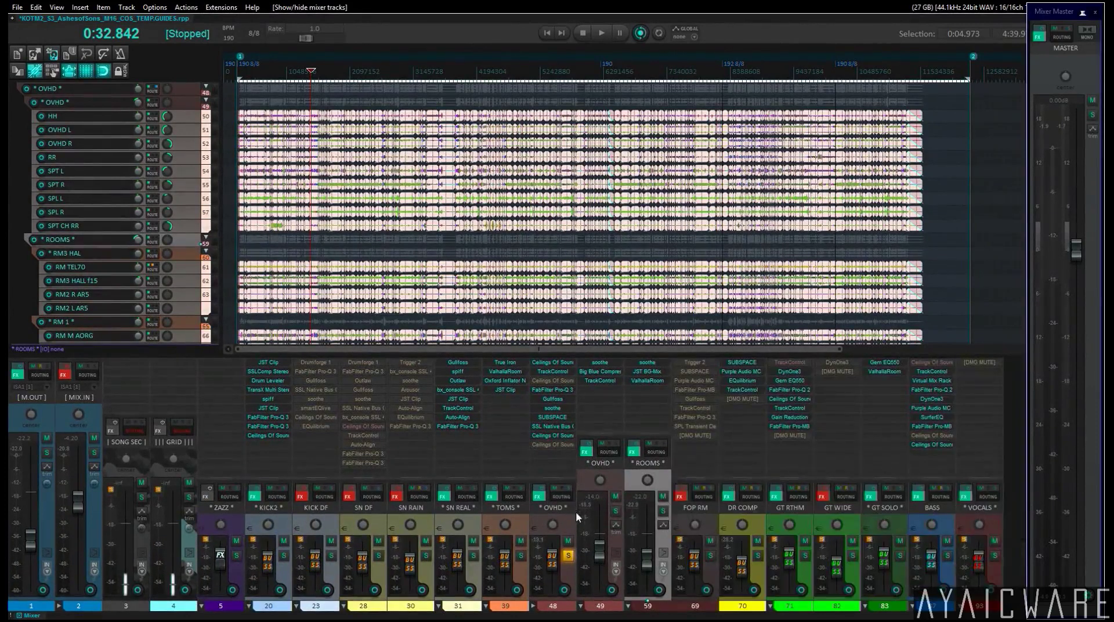
Open the first Ceilings Of Sound effect in the OVHD bus chain and park its window clear of the mixer's effect lists.
left_click(565, 446)
left_click(565, 363)
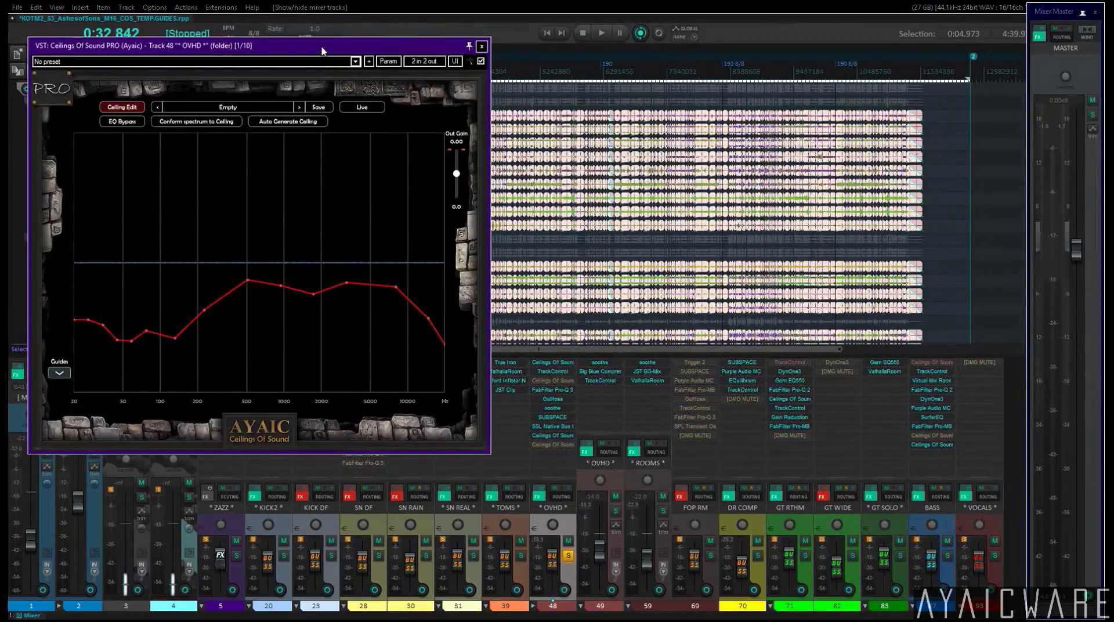
left_click_drag(322, 51, 527, 74)
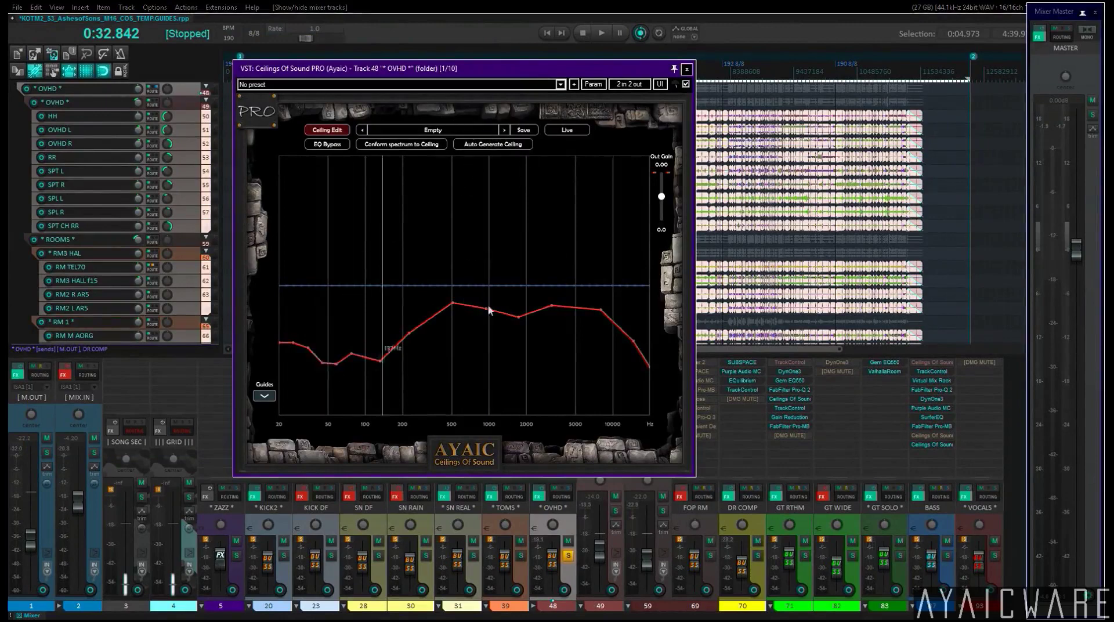
left_click_drag(498, 72, 290, 45)
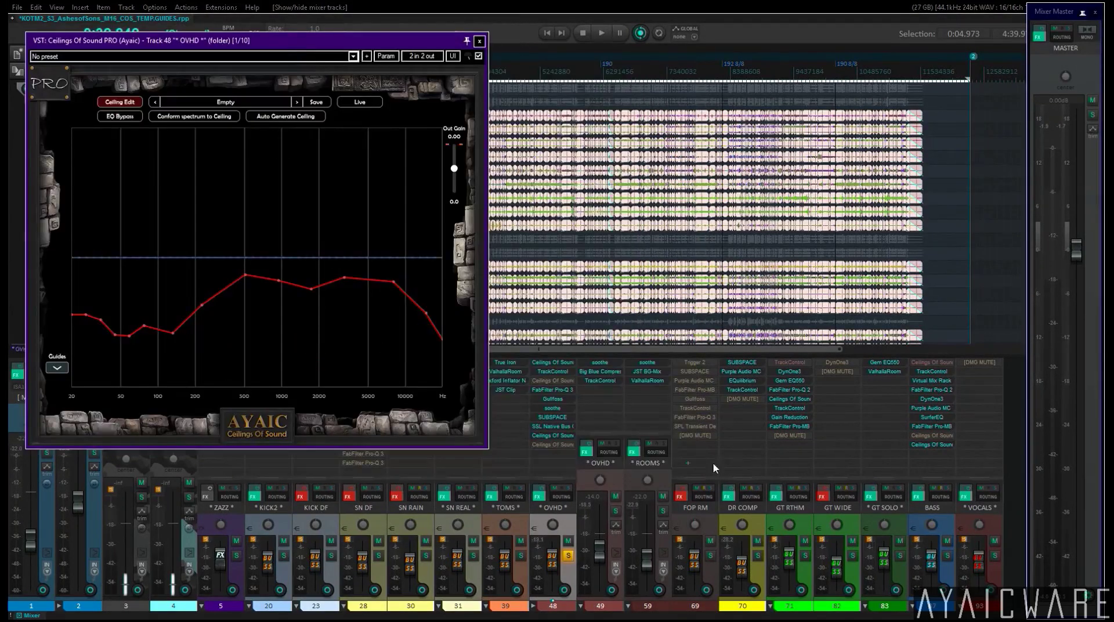
Open the ninth effect of the OVHD bus, another Ceilings Of Sound instance, and place its window beside the first one.
left_click(554, 436)
left_click_drag(525, 177, 705, 82)
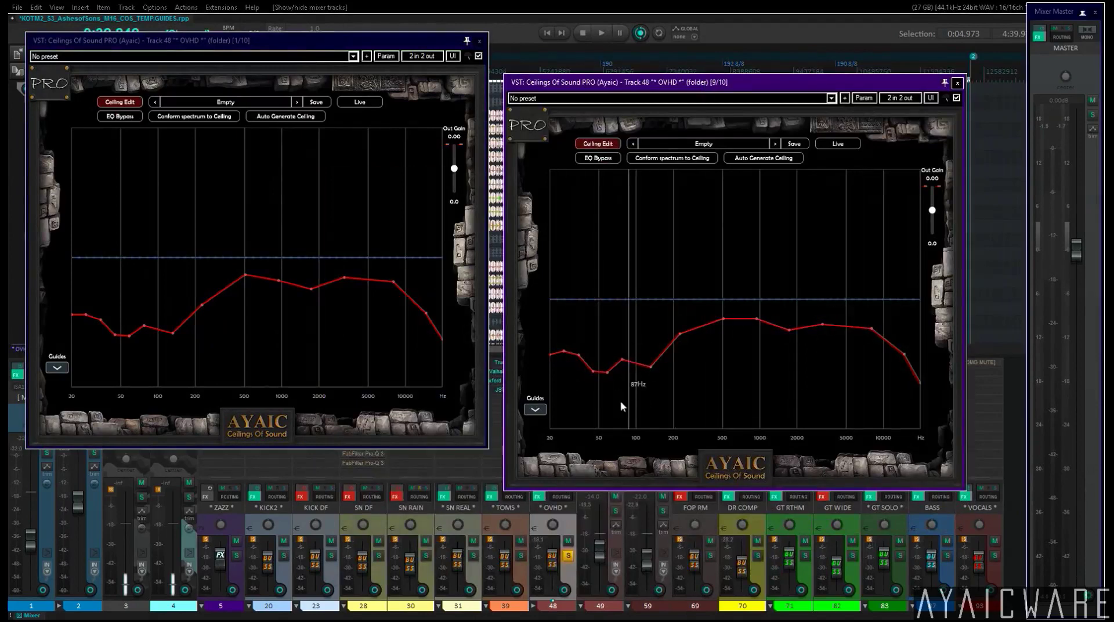
left_click_drag(632, 94, 714, 129)
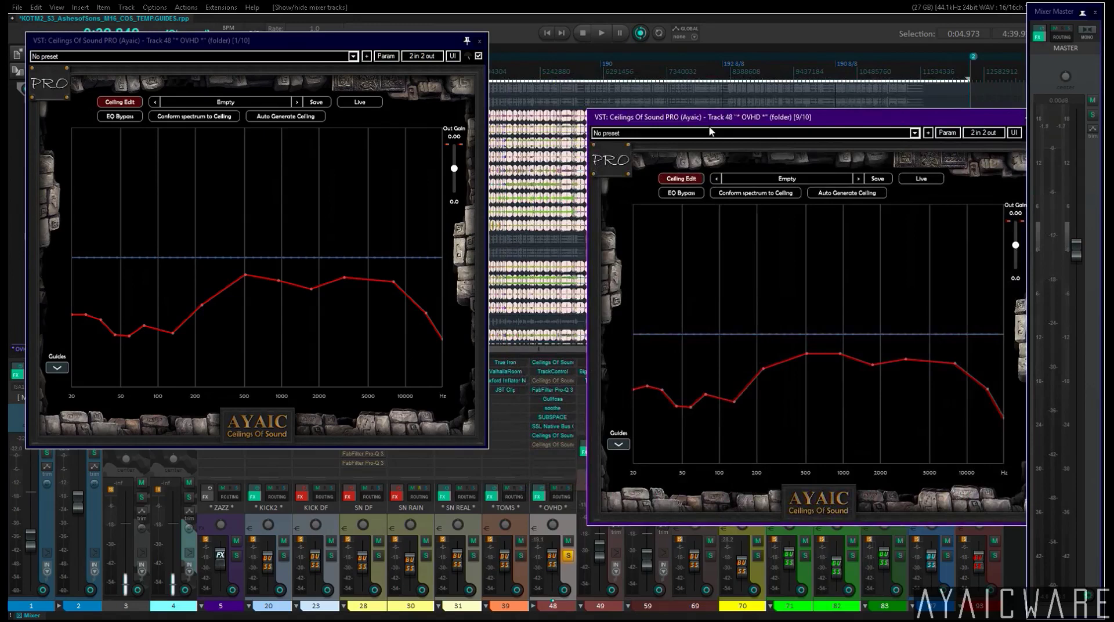
Play the soloed OVHD bus and conform its spectrum to the ceiling in the first Ceilings Of Sound instance.
key("space")
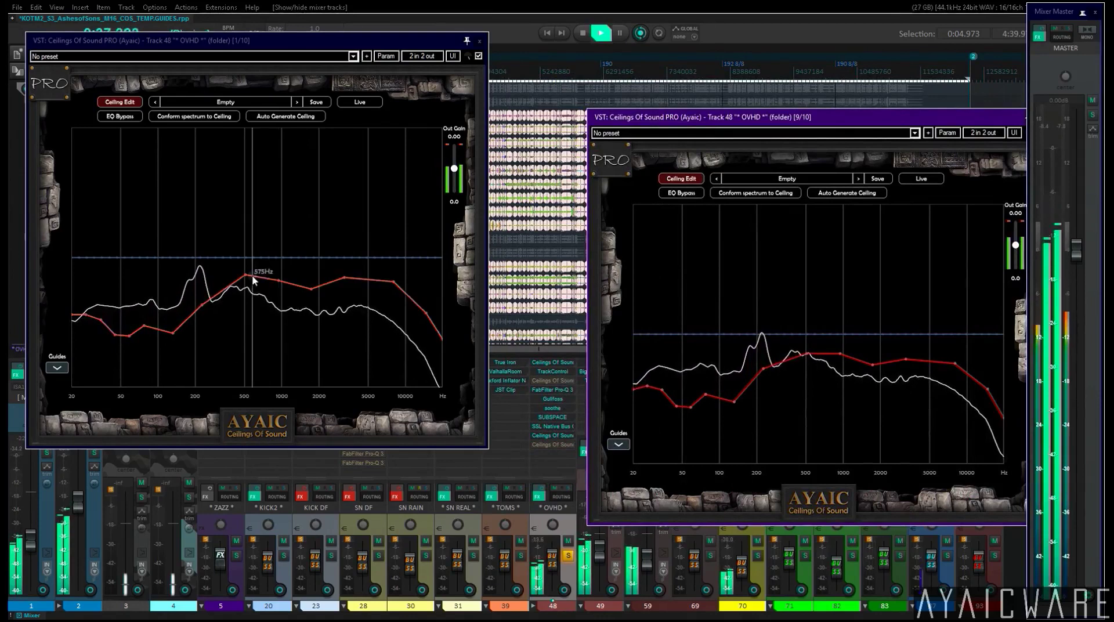
left_click(200, 117)
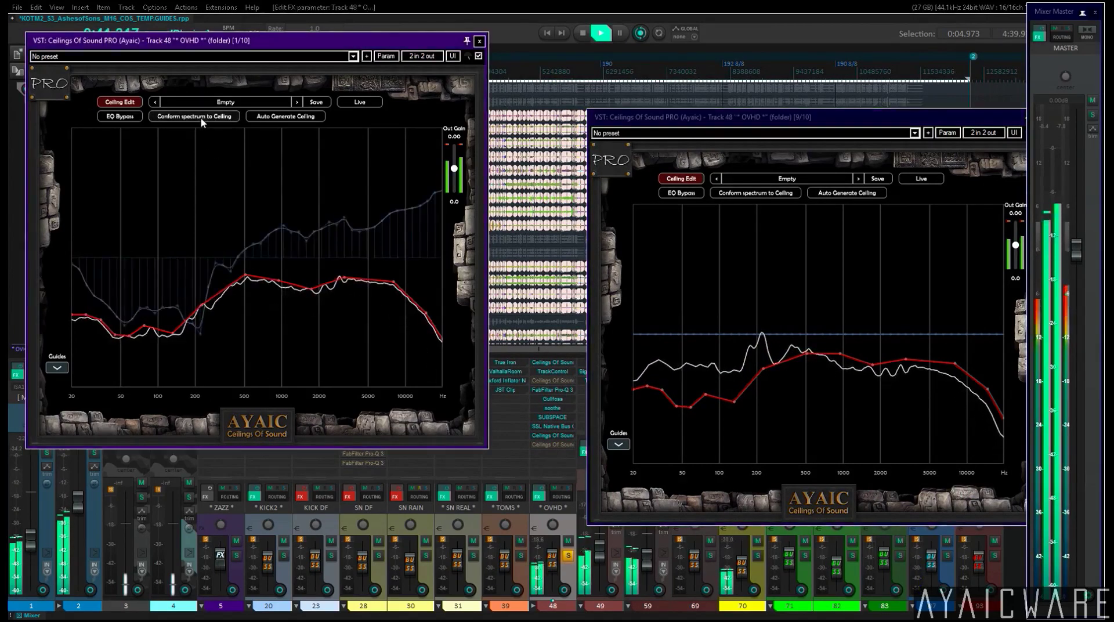
left_click(201, 118)
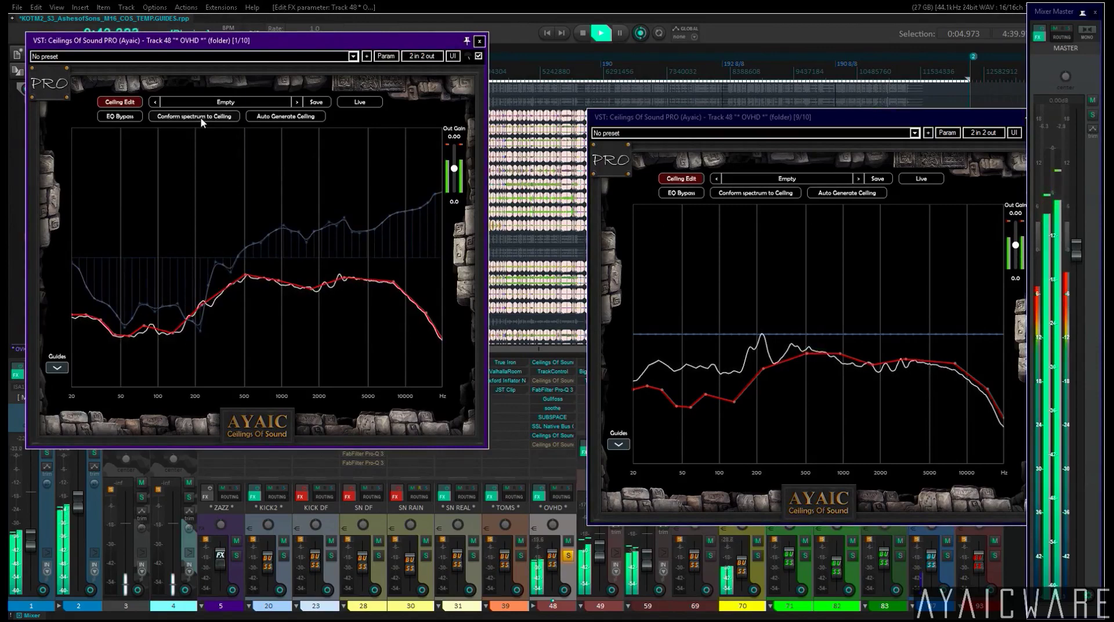
Conform the spectrum to the ceiling in the ninth-slot Ceilings Of Sound instance, viewing its spectrum smoothing options in between.
left_click(777, 194)
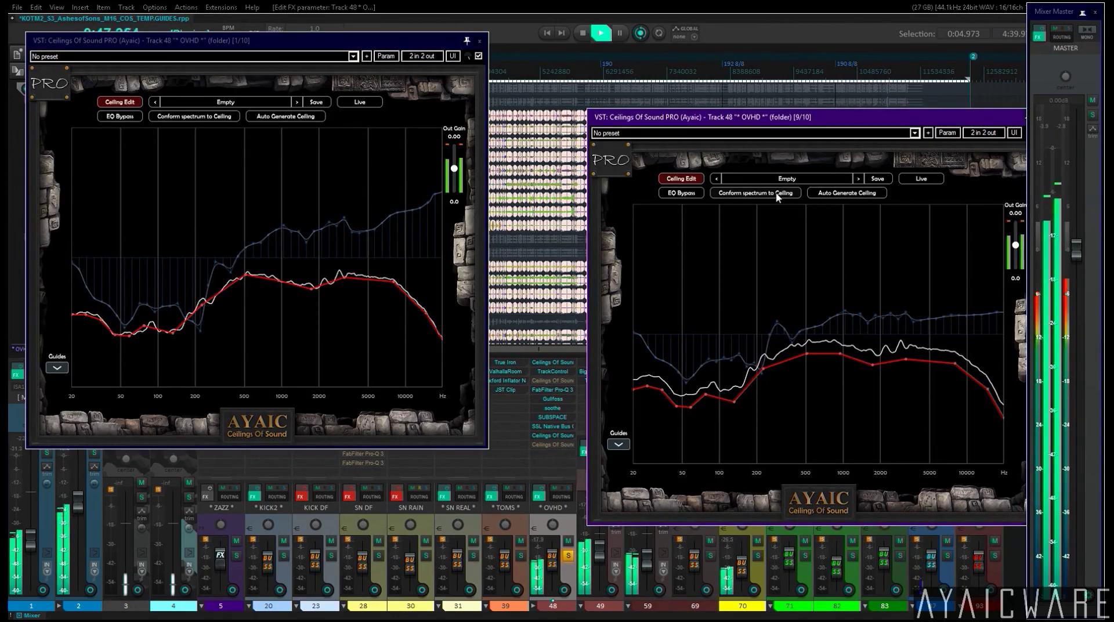
right_click(768, 266)
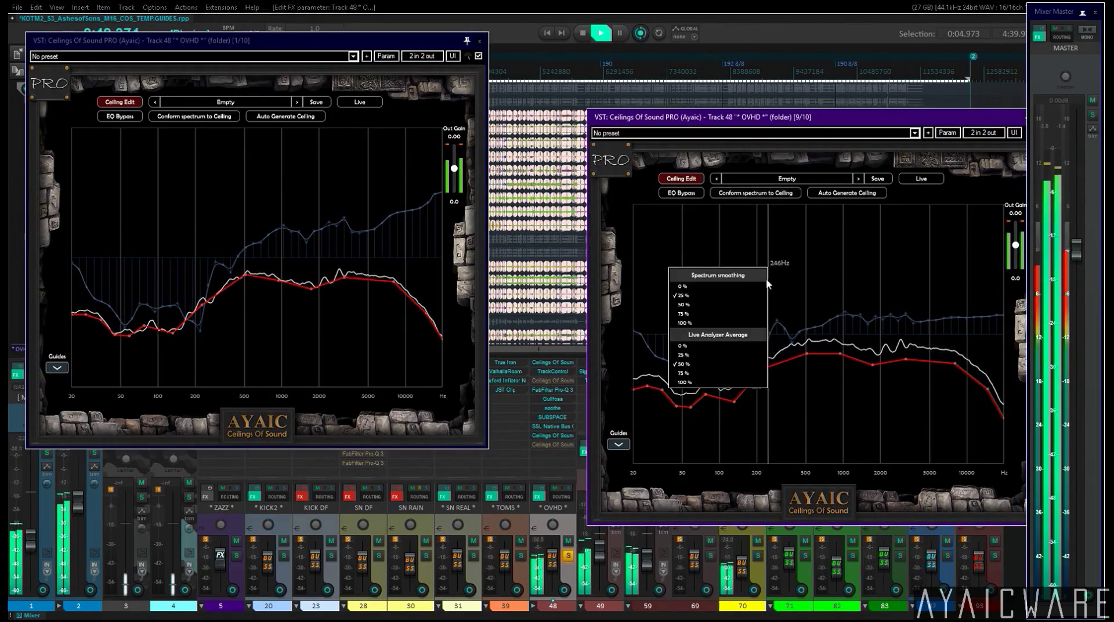
left_click(855, 123)
left_click(780, 192)
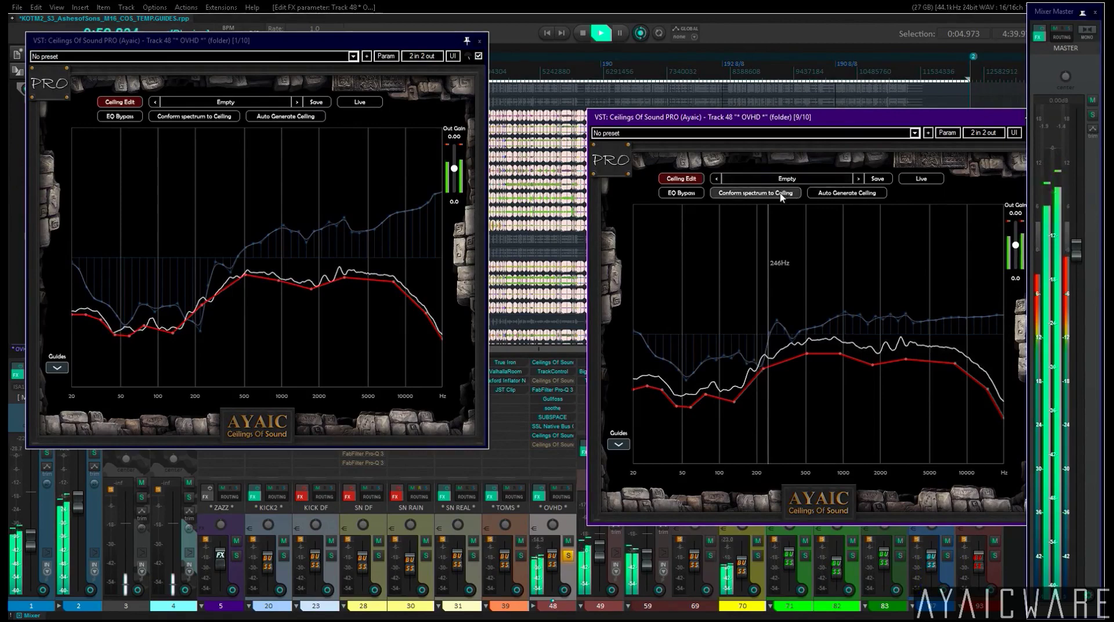
Set the EQ of both OVHD Ceilings Of Sound instances to 50 bands, return them to Ceiling Edit, and conform the first again.
left_click(682, 178)
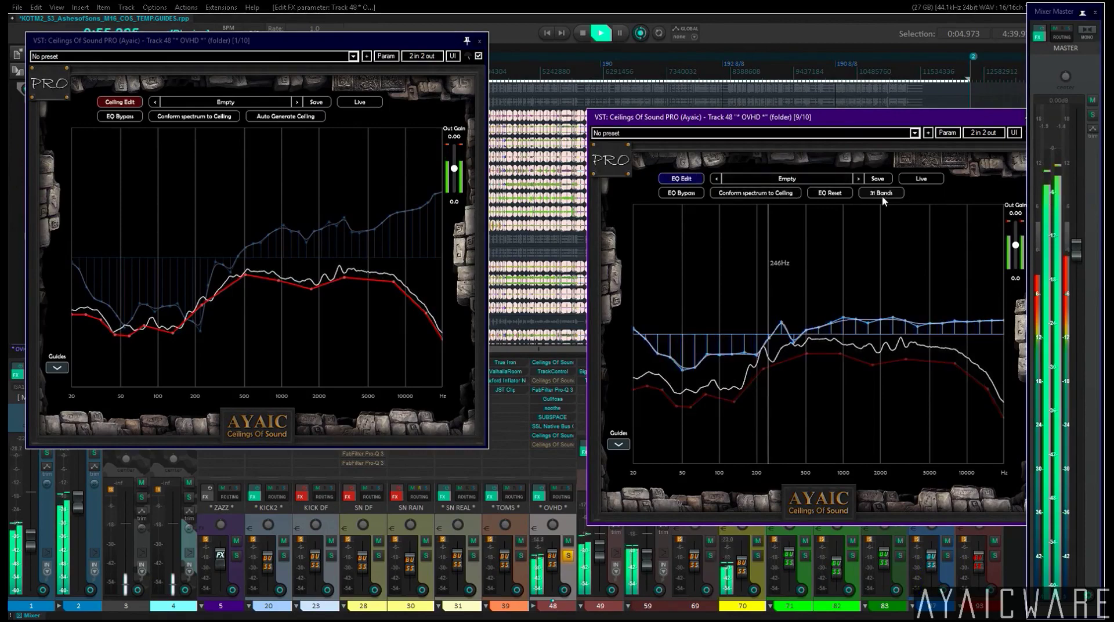
left_click(882, 195)
left_click(668, 181)
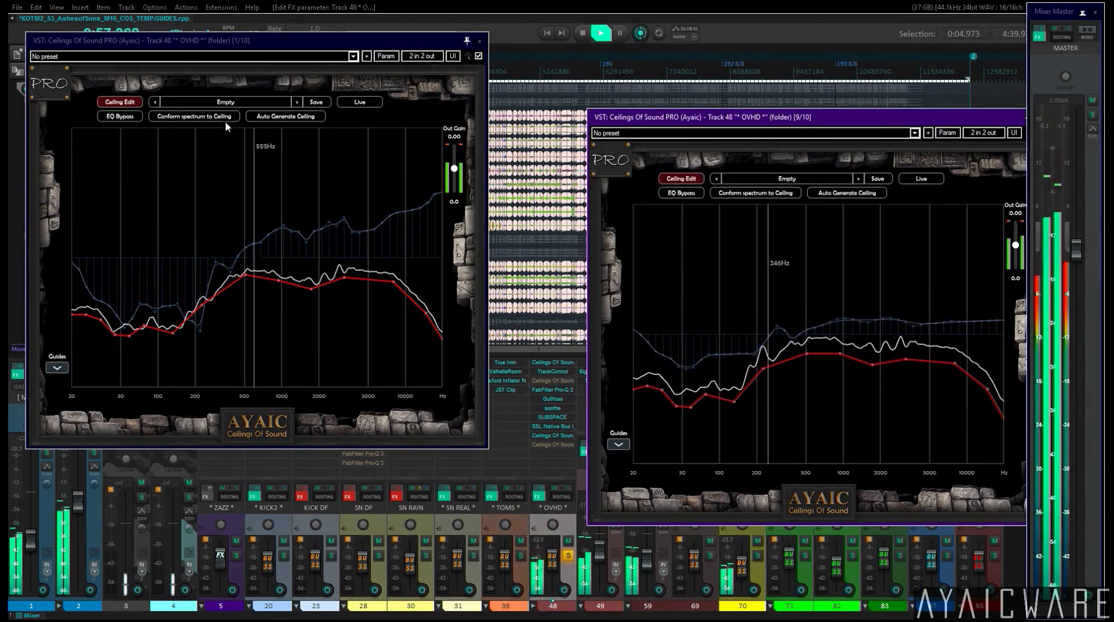
left_click(120, 102)
left_click(312, 116)
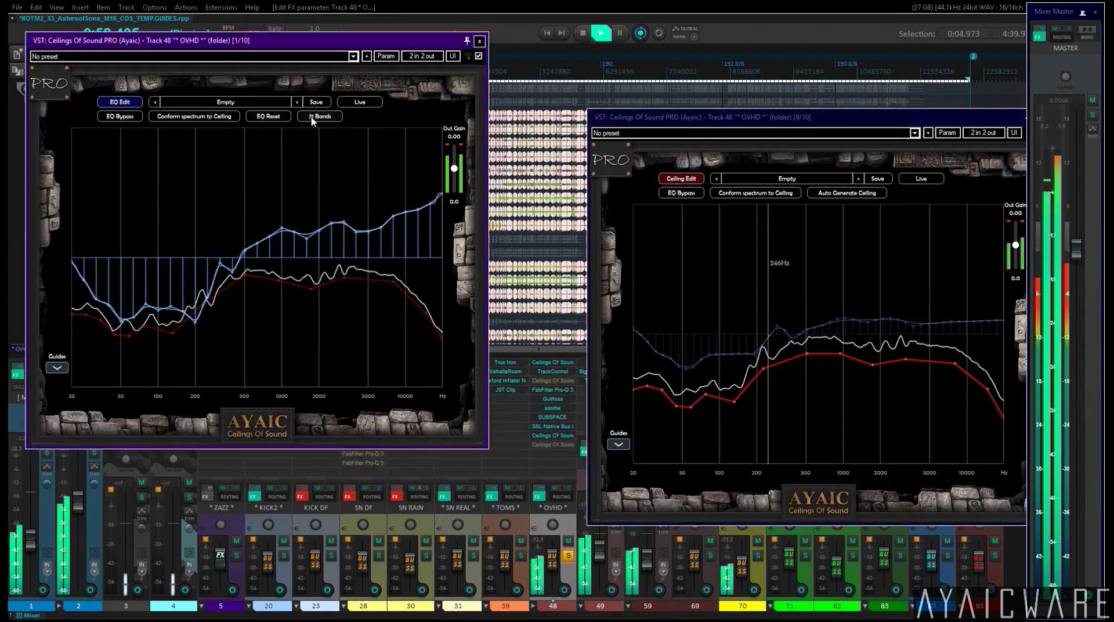
left_click(312, 117)
left_click(199, 115)
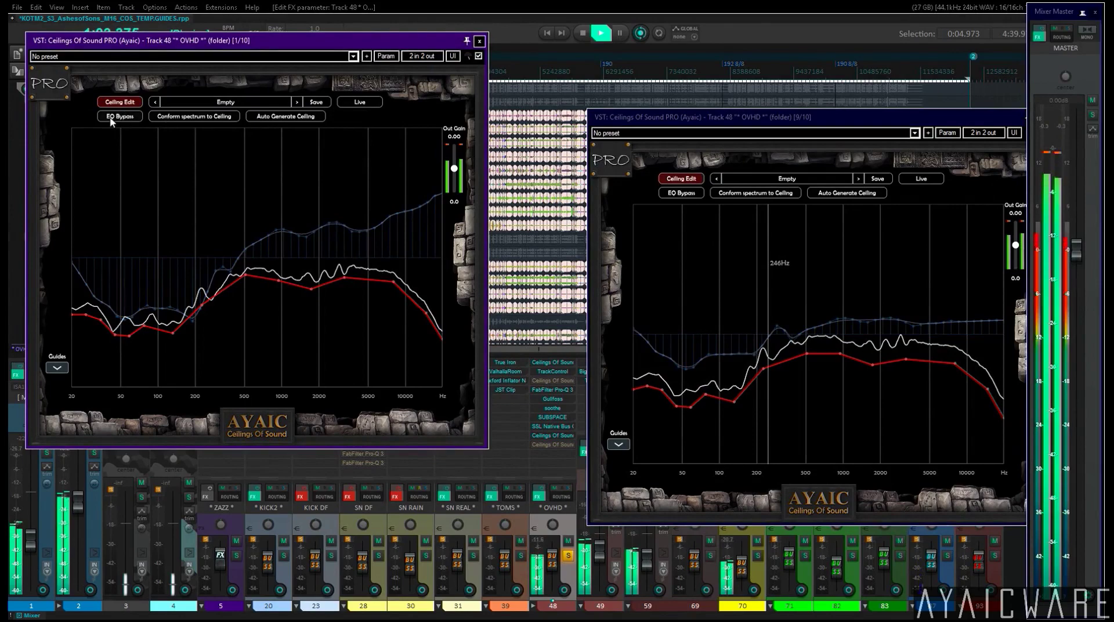
Compare the OVHD bus sound with the EQ of both Ceilings Of Sound instances bypassed and active.
left_click(112, 117)
left_click(678, 194)
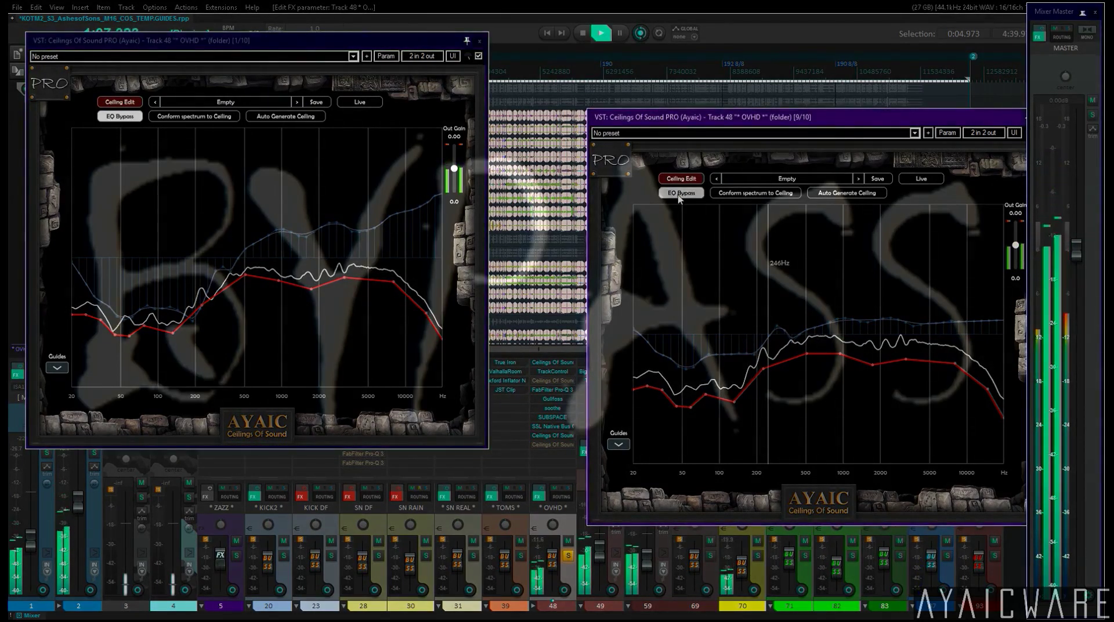
left_click(118, 117)
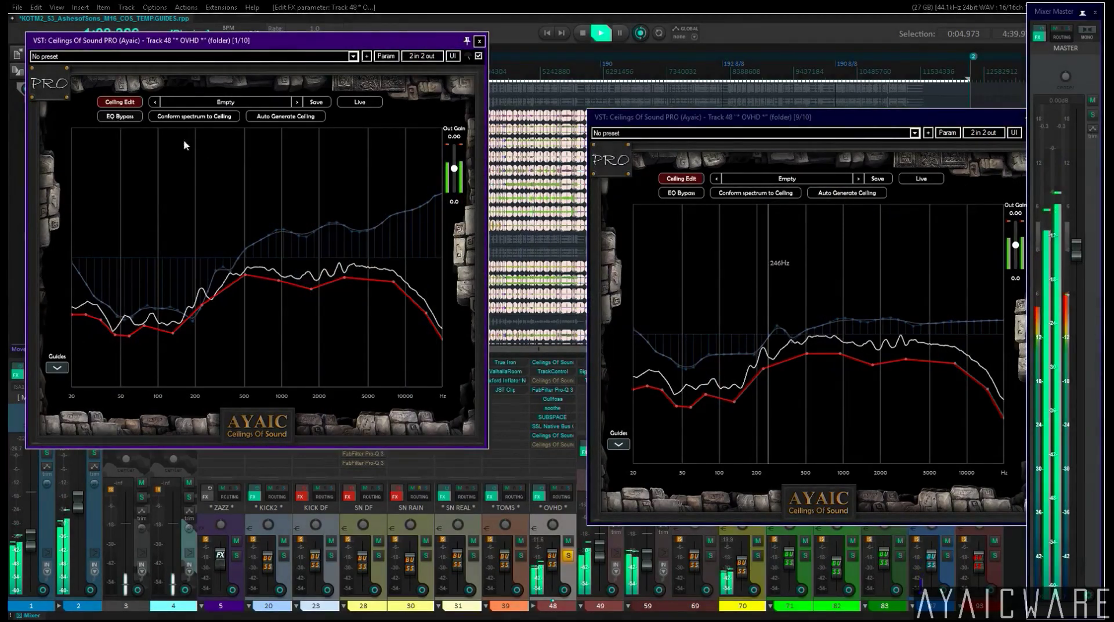
Stop playback and examine the input trim and output gain of the OVHD bus's TrackControl effect, then close it.
key("space")
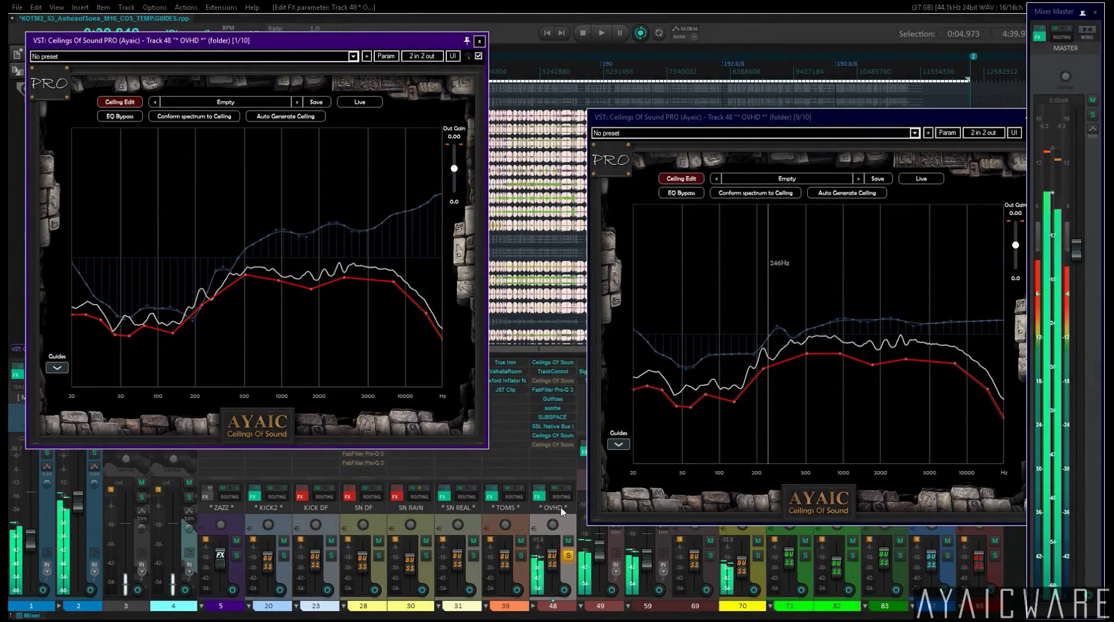
left_click(553, 371)
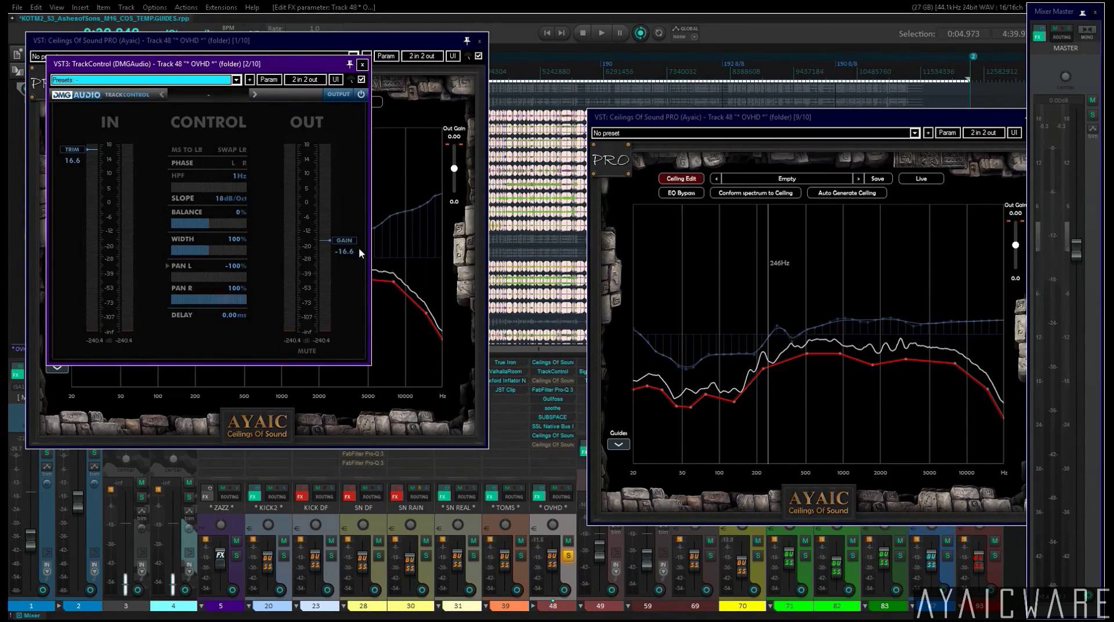
left_click(362, 65)
Play the full mix and conform the first OVHD Ceilings Of Sound effect in the chain window, checking its EQ Edit curve.
key("space")
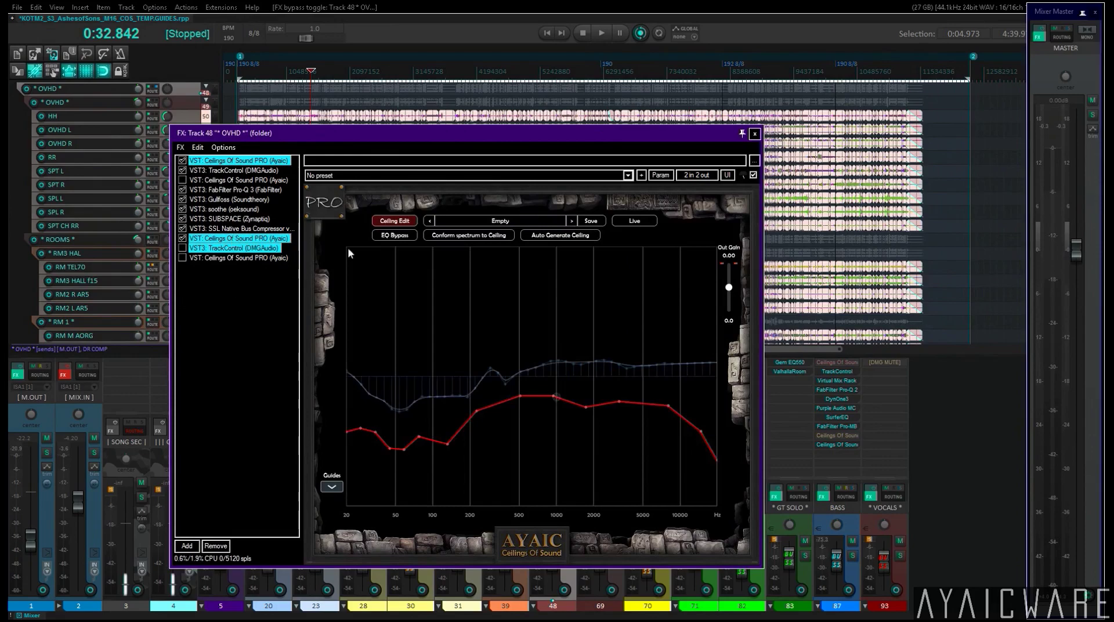
key("space")
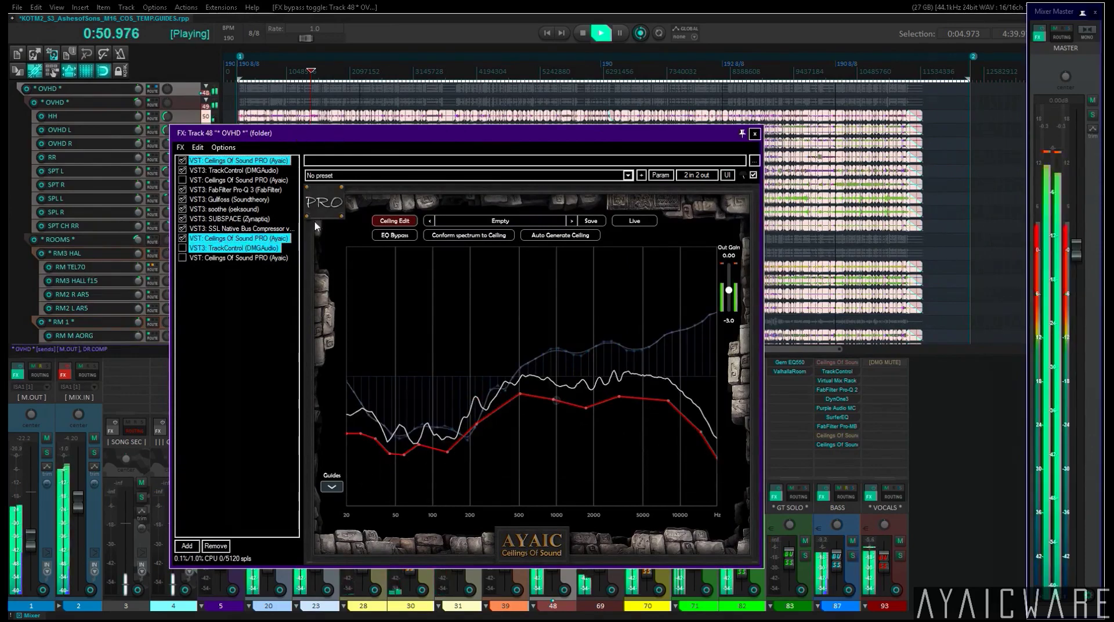
left_click(477, 236)
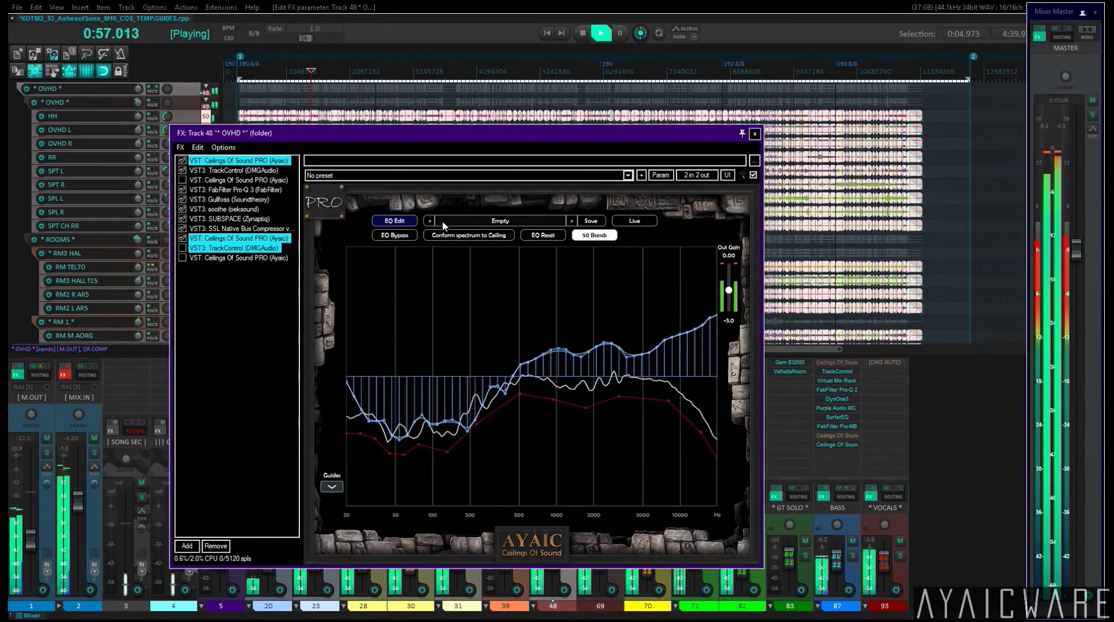
left_click(408, 222)
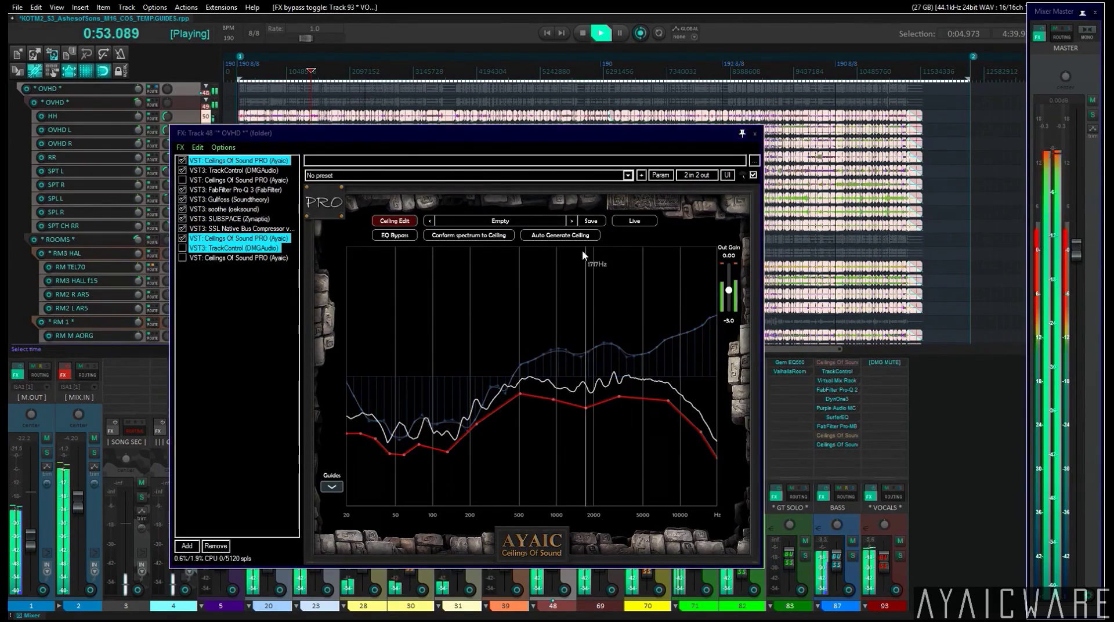
left_click(486, 141)
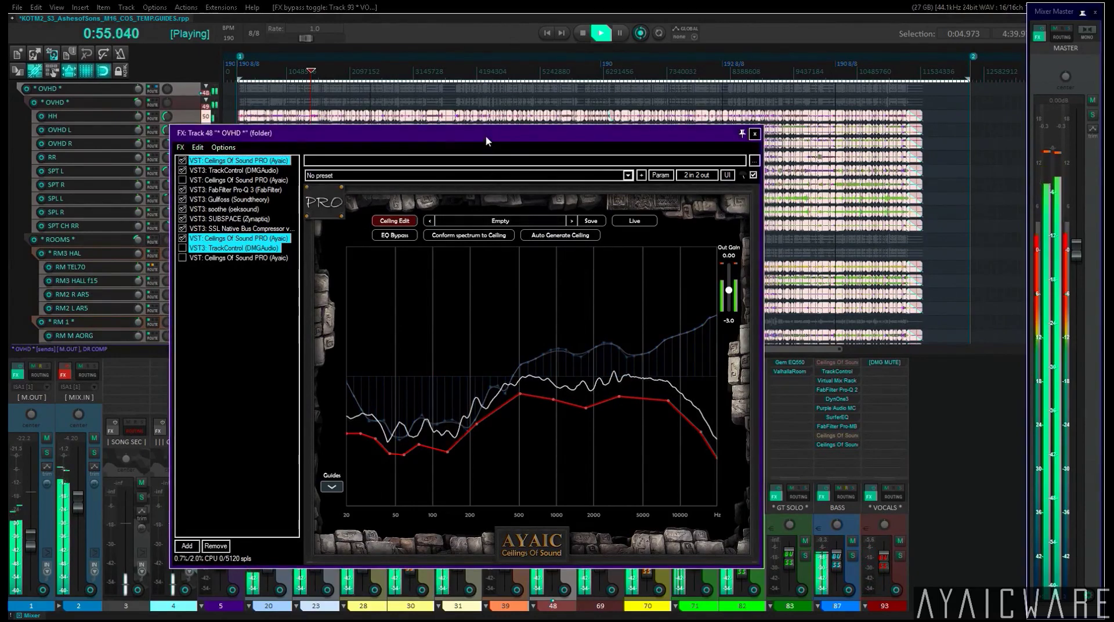
Open the ninth-slot Ceilings Of Sound effect on the BASS bus and compare the soloed bass with the full mix.
key("b")
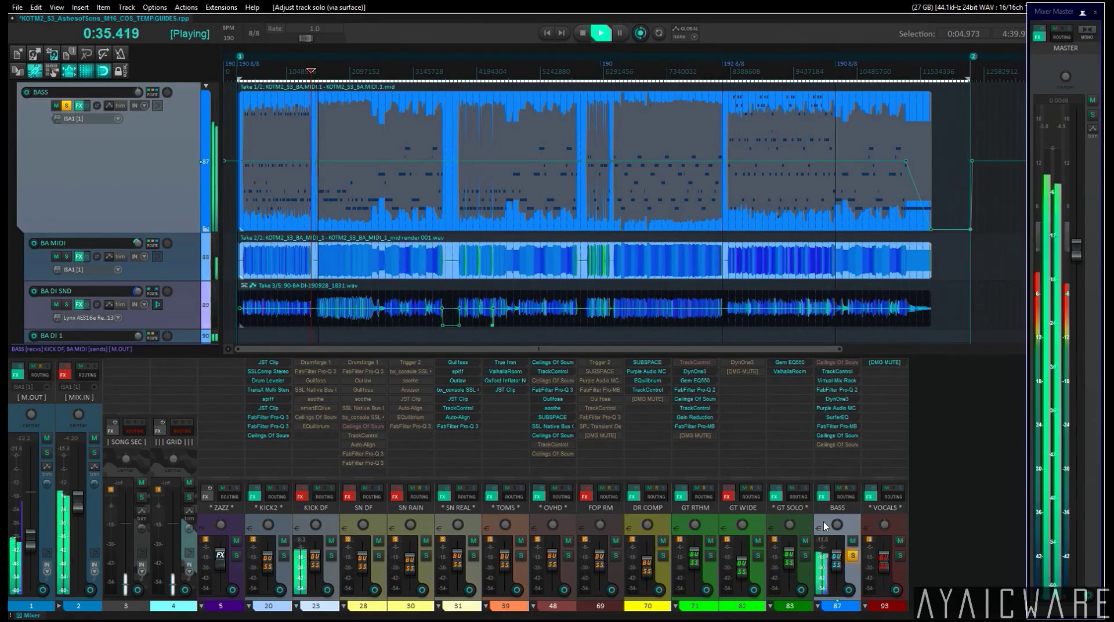
left_click(826, 434)
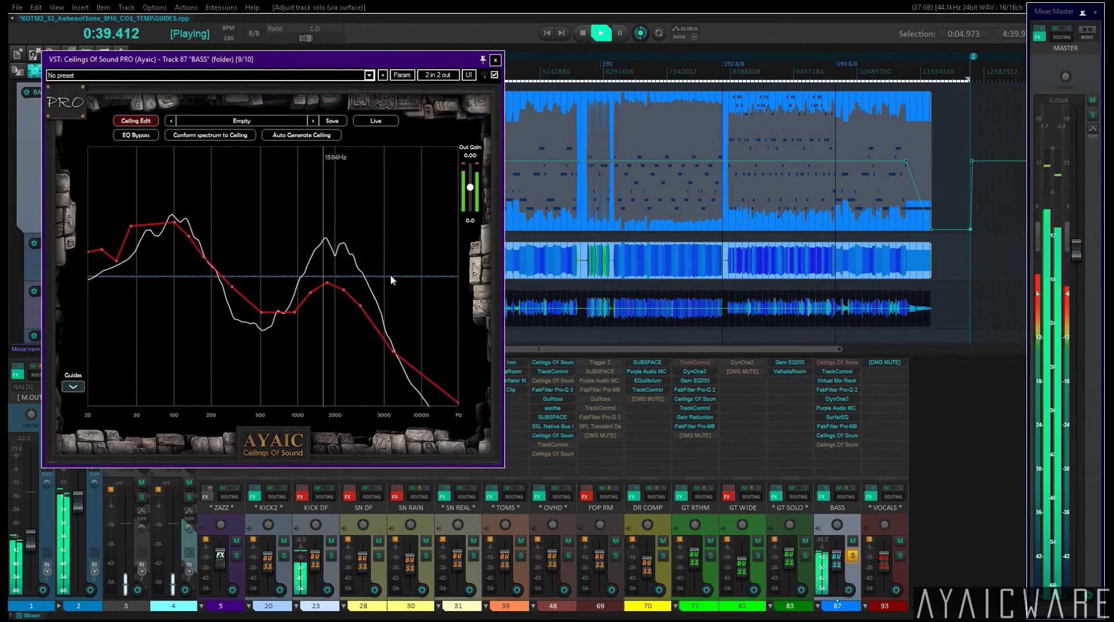
left_click(827, 524)
key("F6")
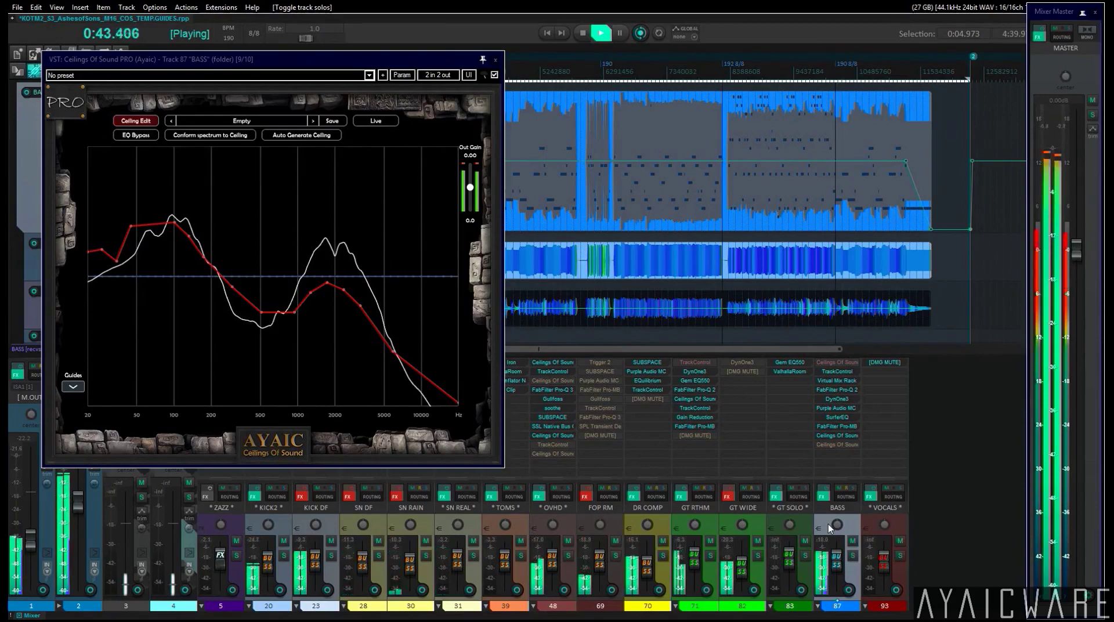
key("F6")
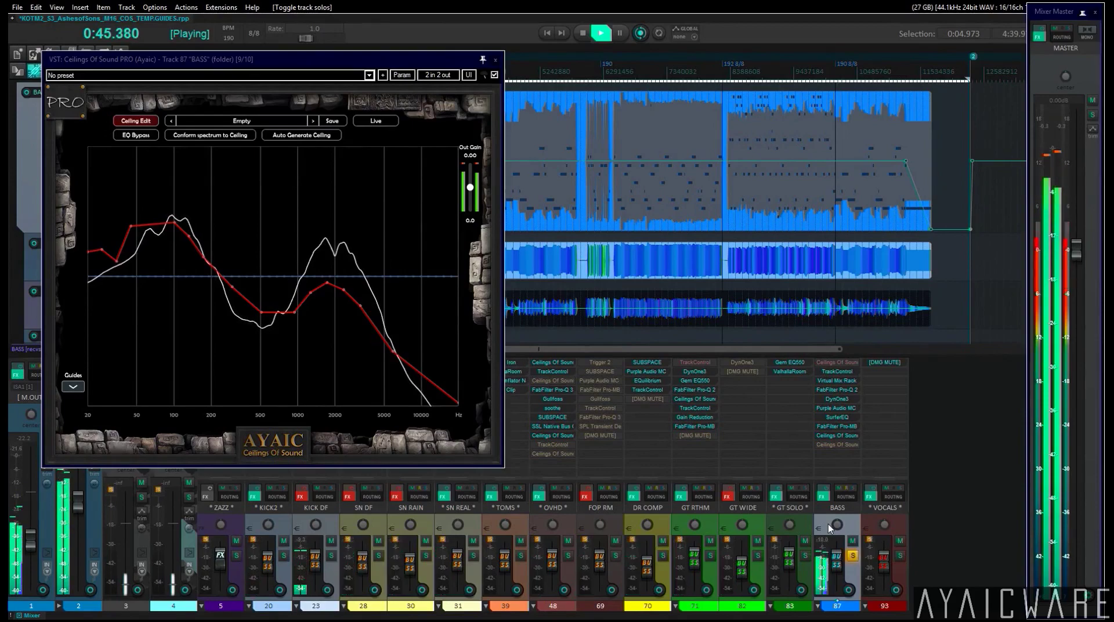
key("F6")
Conform the BASS spectrum to its ceiling and check the 50-band curve in EQ Edit mode.
left_click(224, 135)
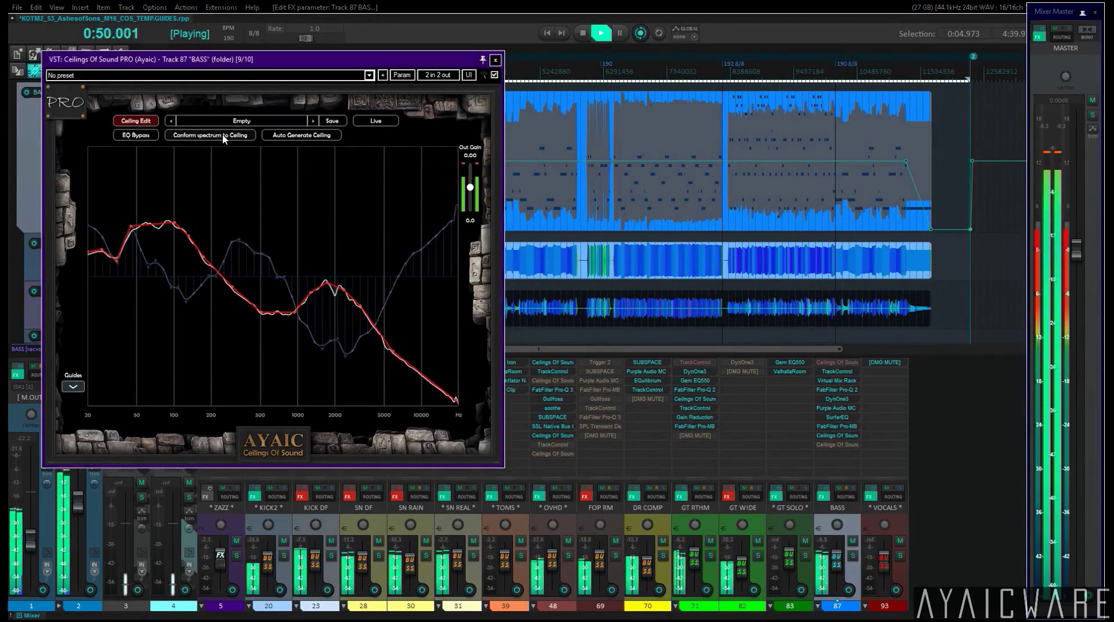
left_click(223, 135)
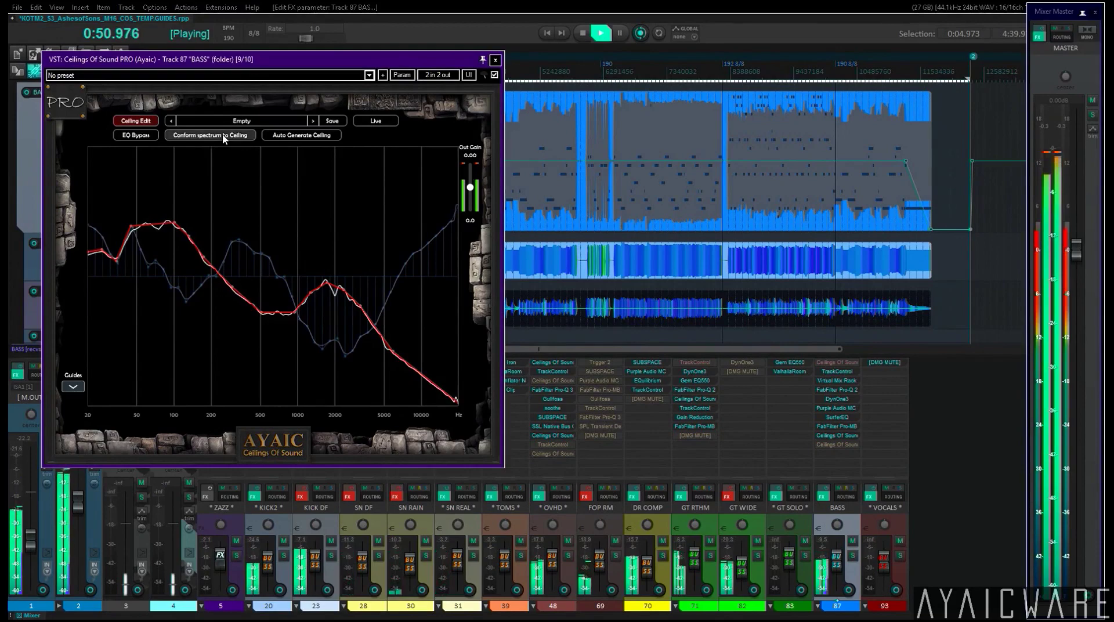
left_click(146, 122)
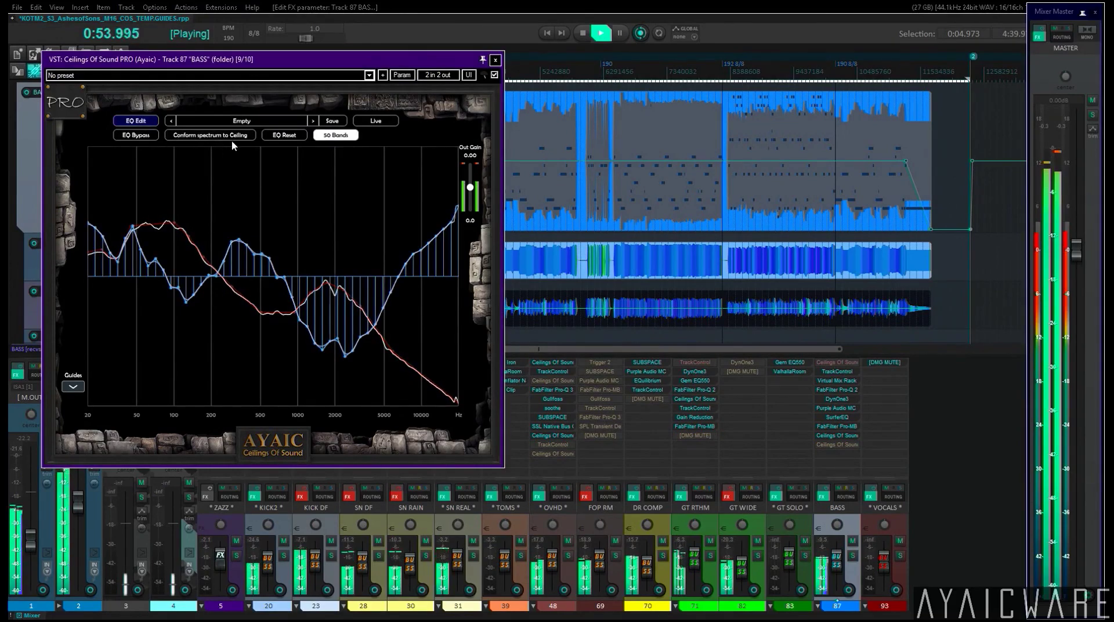
left_click(137, 121)
Conform the BASS spectrum with different spectrum smoothing amounts and toggle the effect's bypass to compare the sound.
left_click(214, 136)
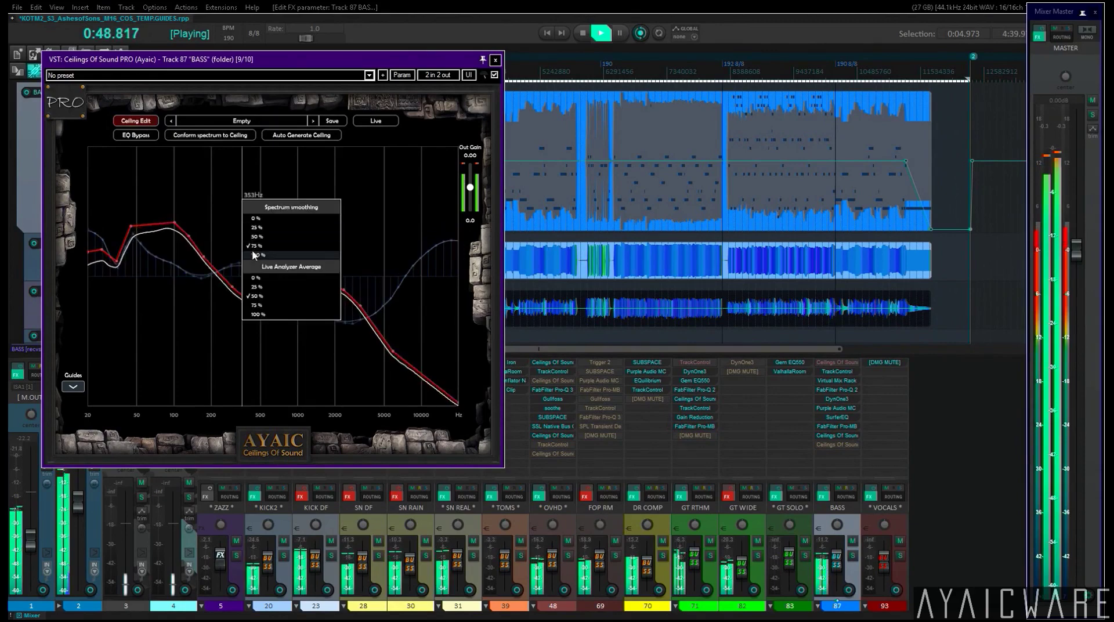
left_click(251, 249)
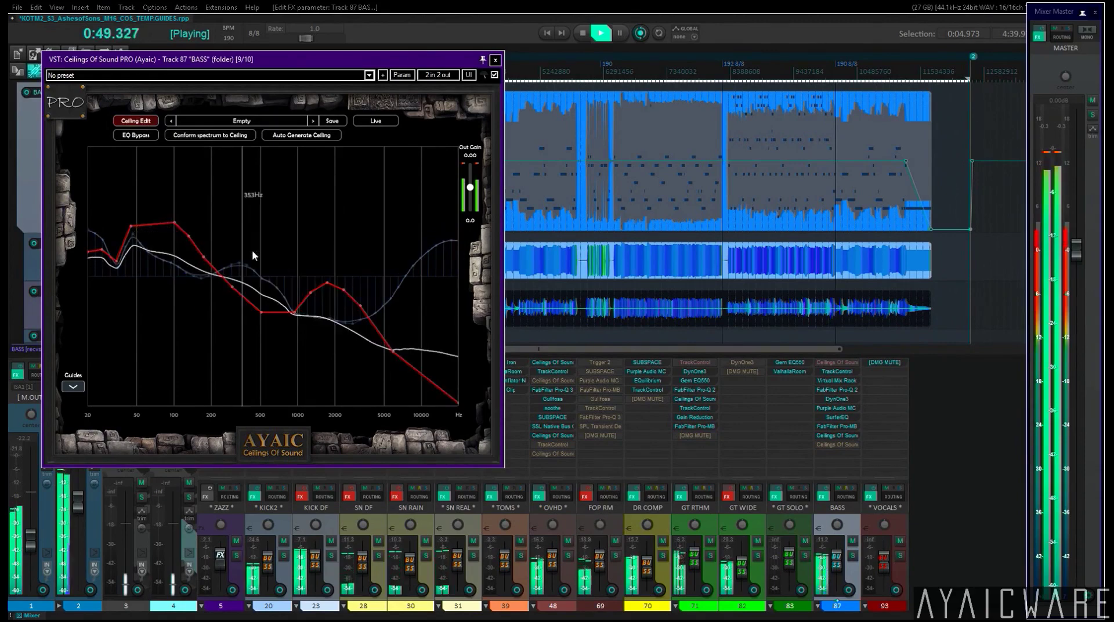
left_click(233, 135)
right_click(256, 209)
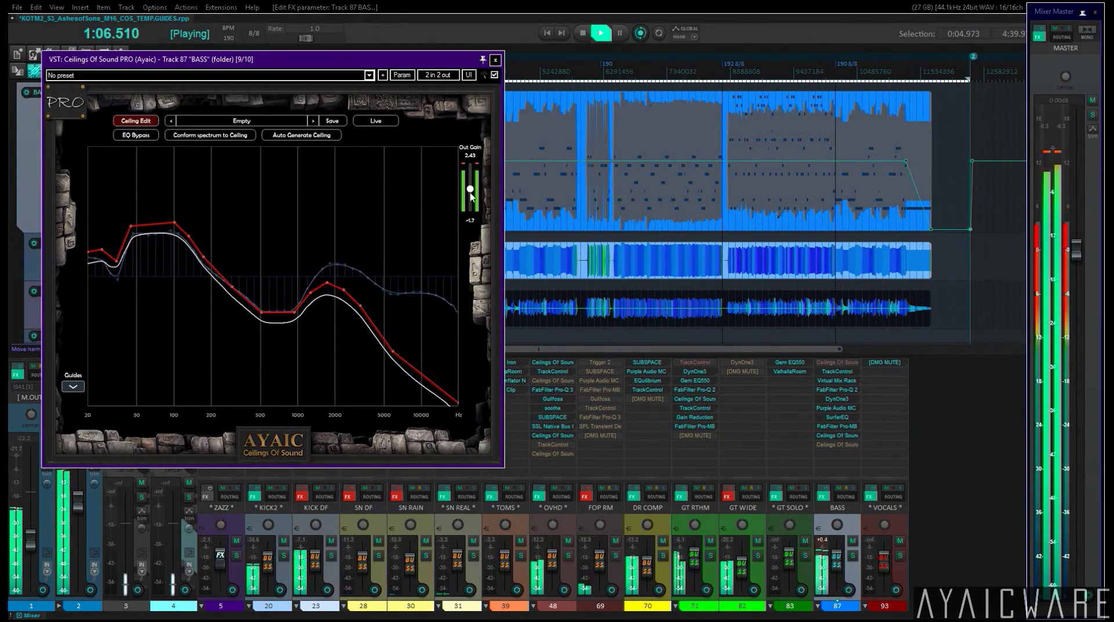
right_click(270, 216)
left_click(275, 268)
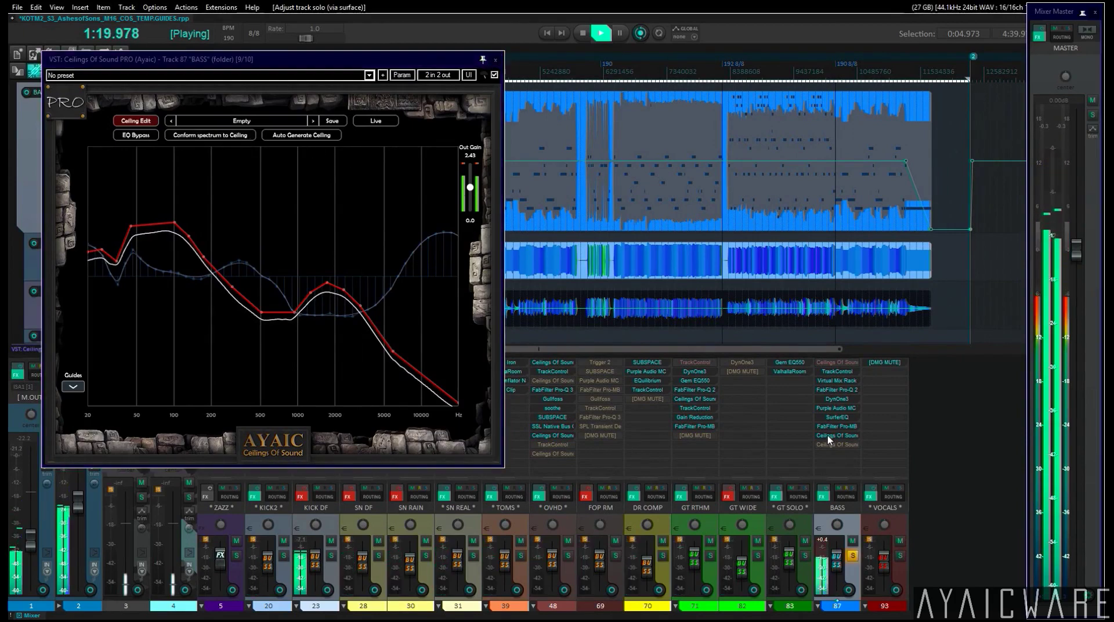
left_click(829, 436, "shift")
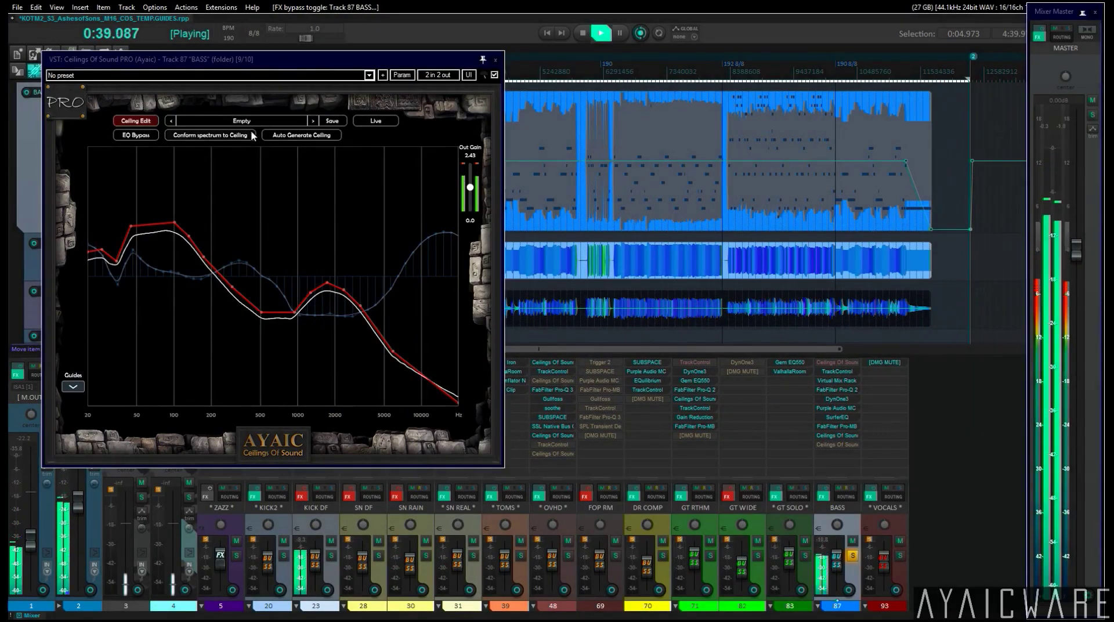
Raise the BASS ceiling's upper-mid points near 1249 Hz, fine-tune the point near 3081 Hz, and conform the spectrum again.
left_click(139, 121)
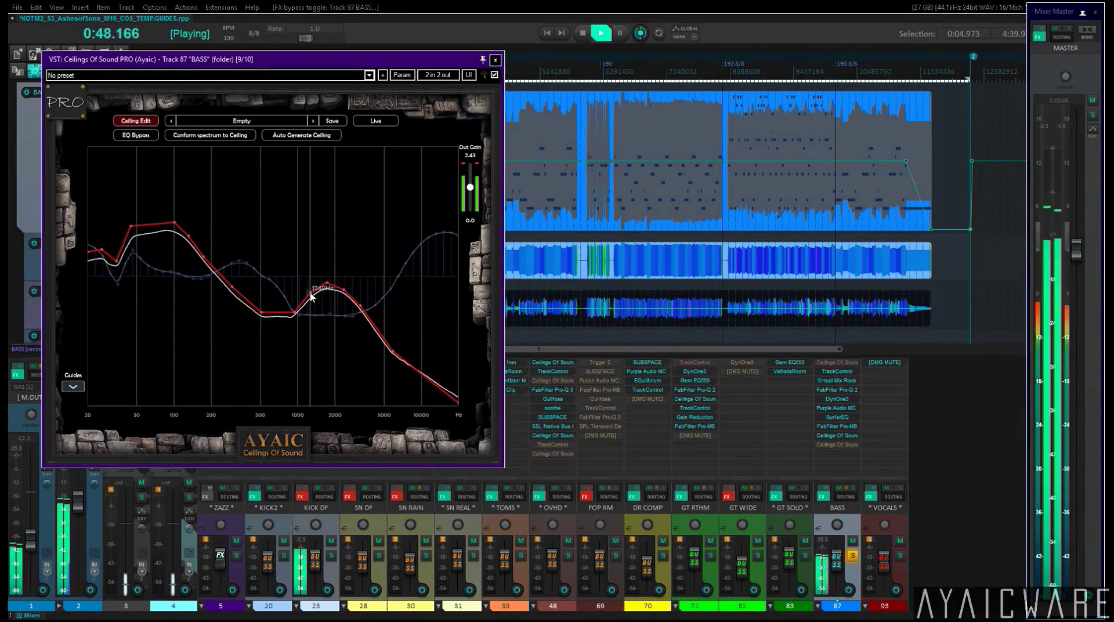
left_click(310, 287)
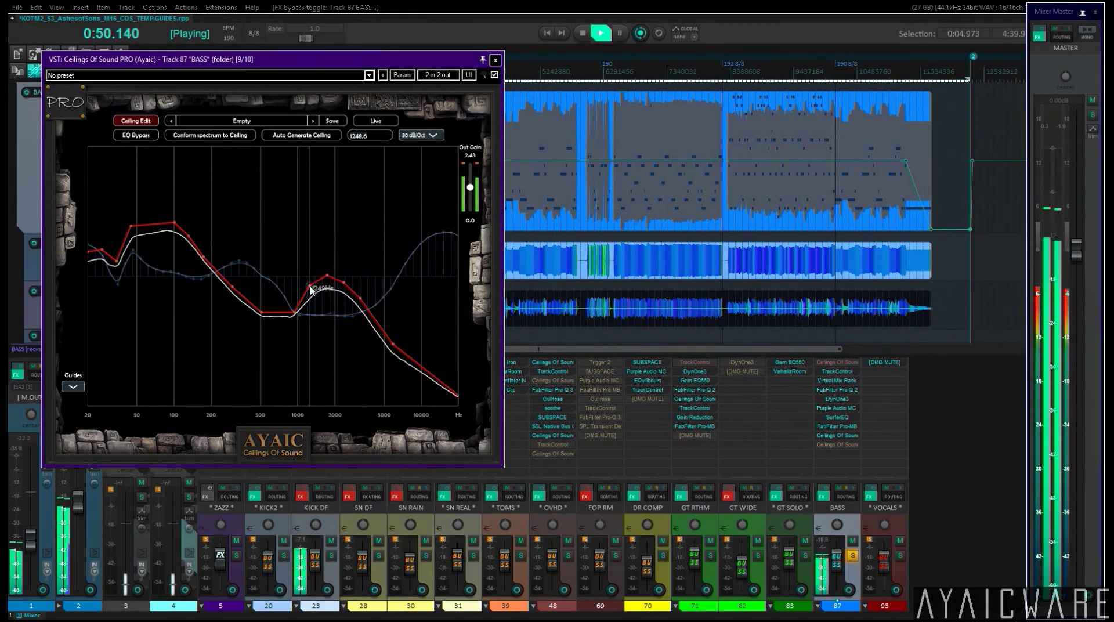
left_click_drag(360, 298, 359, 302)
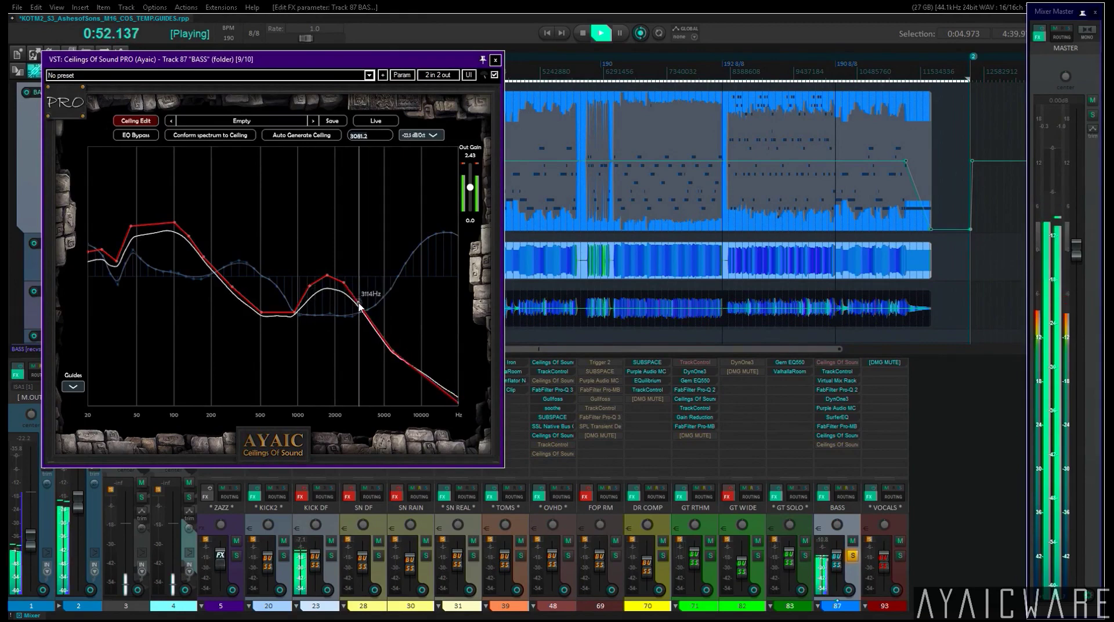
left_click(237, 138)
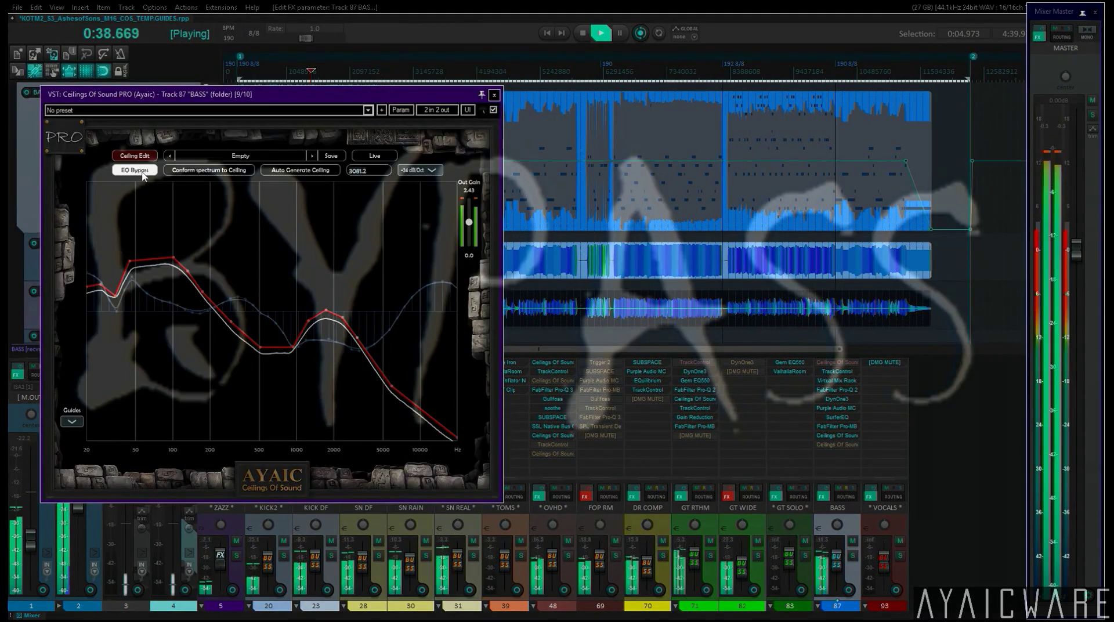
Re-enable the BASS EQ and fine-tune its bands just above 1000 Hz in EQ Edit mode.
left_click(137, 170)
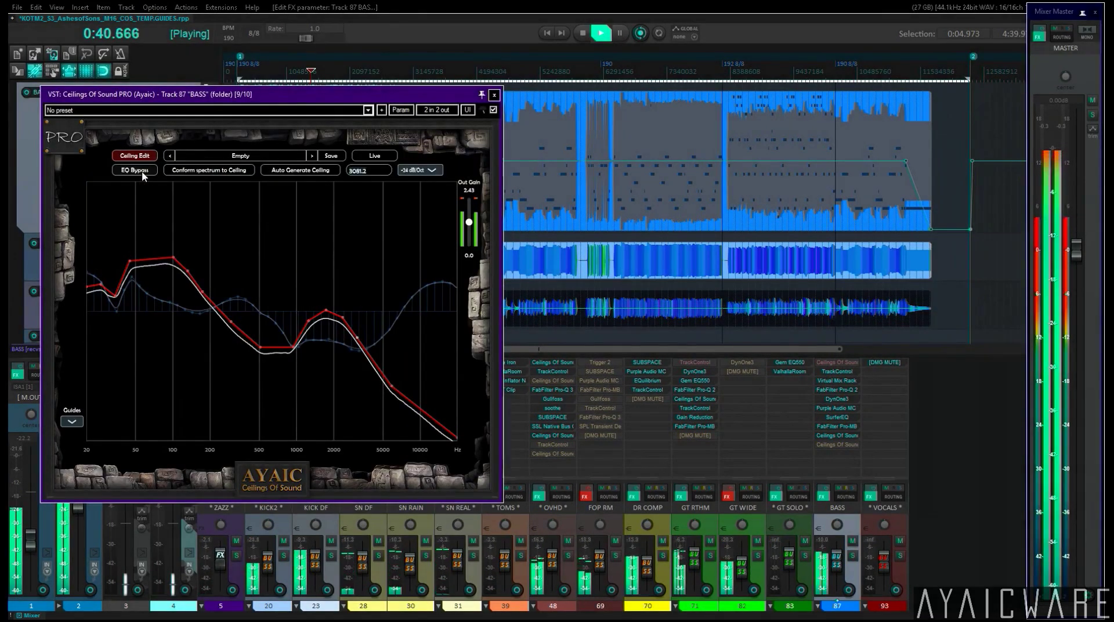
left_click(150, 158)
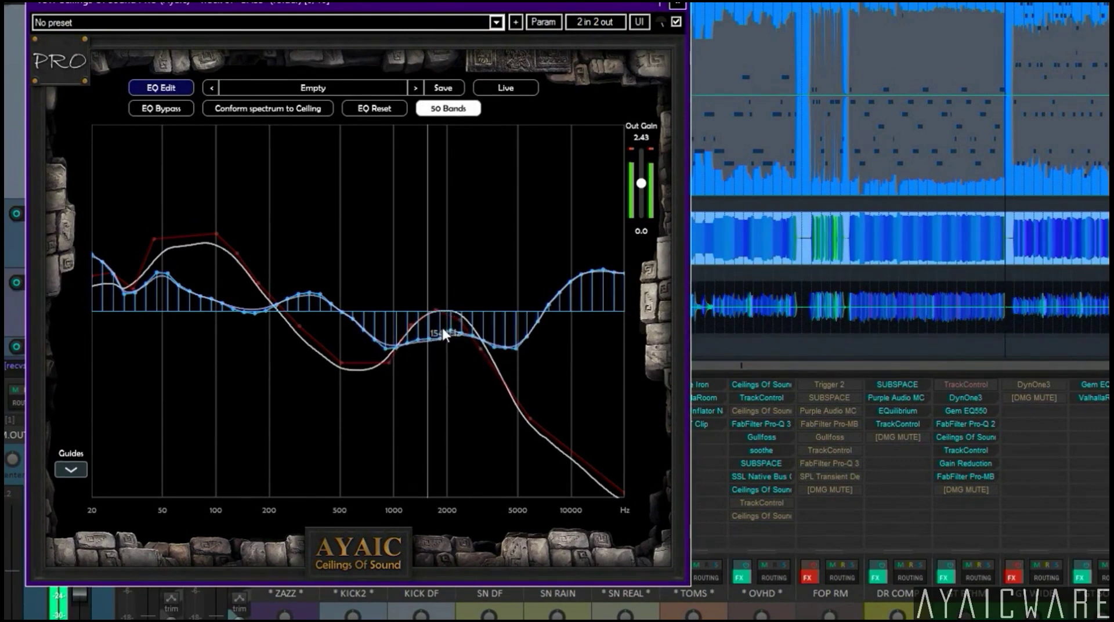
mouse_move(396, 339)
left_mouse_down()
mouse_move(486, 345)
mouse_move(401, 338)
left_mouse_up()
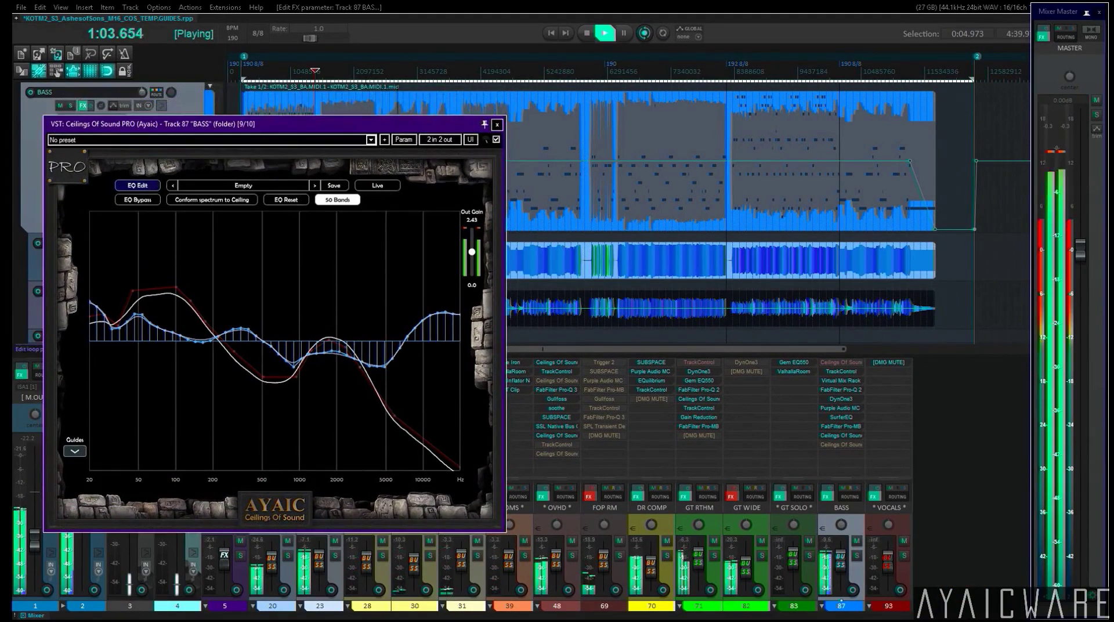
left_click(328, 71)
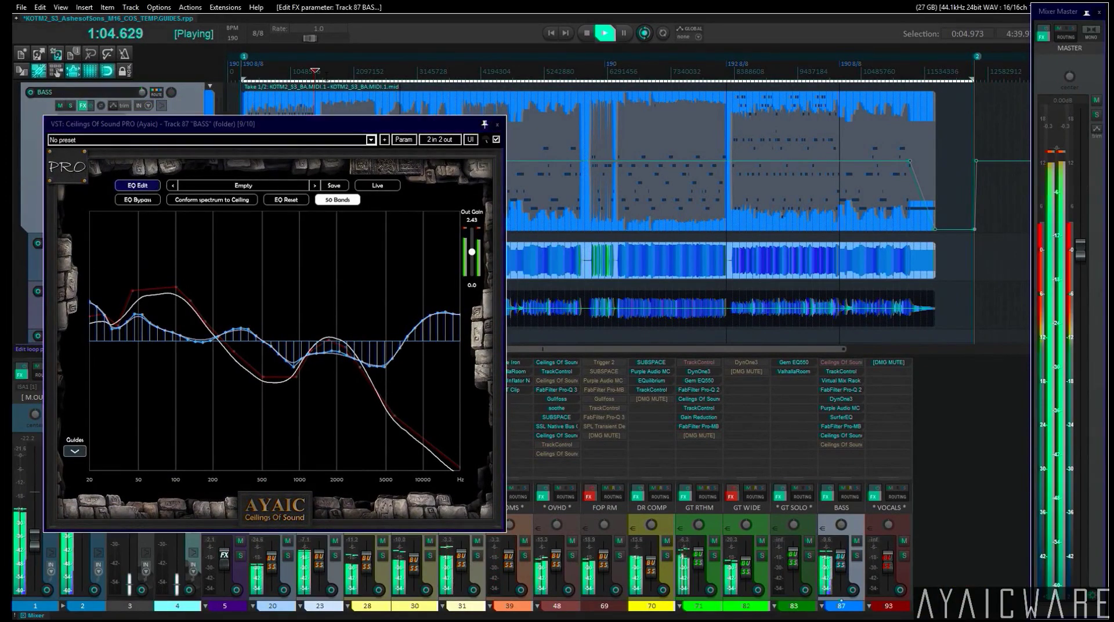
left_click(138, 185)
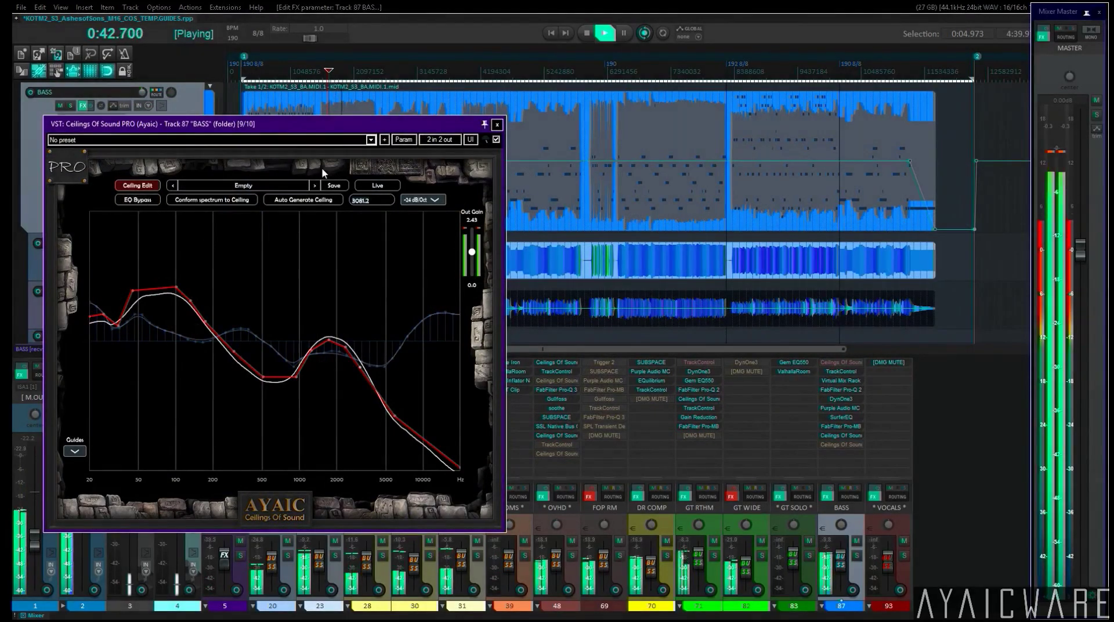
left_click(497, 125)
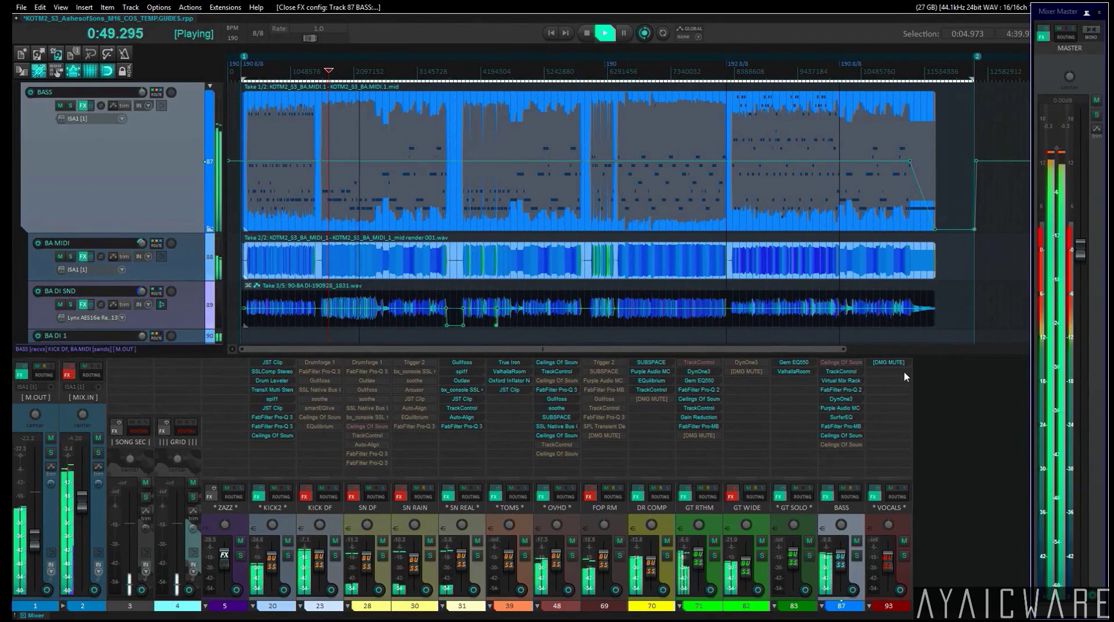
Bypass the [DMG MUTE] effect on the VOCALS bus and open the GT RTHM bus's Ceilings Of Sound effect.
left_click(886, 363, "ctrl")
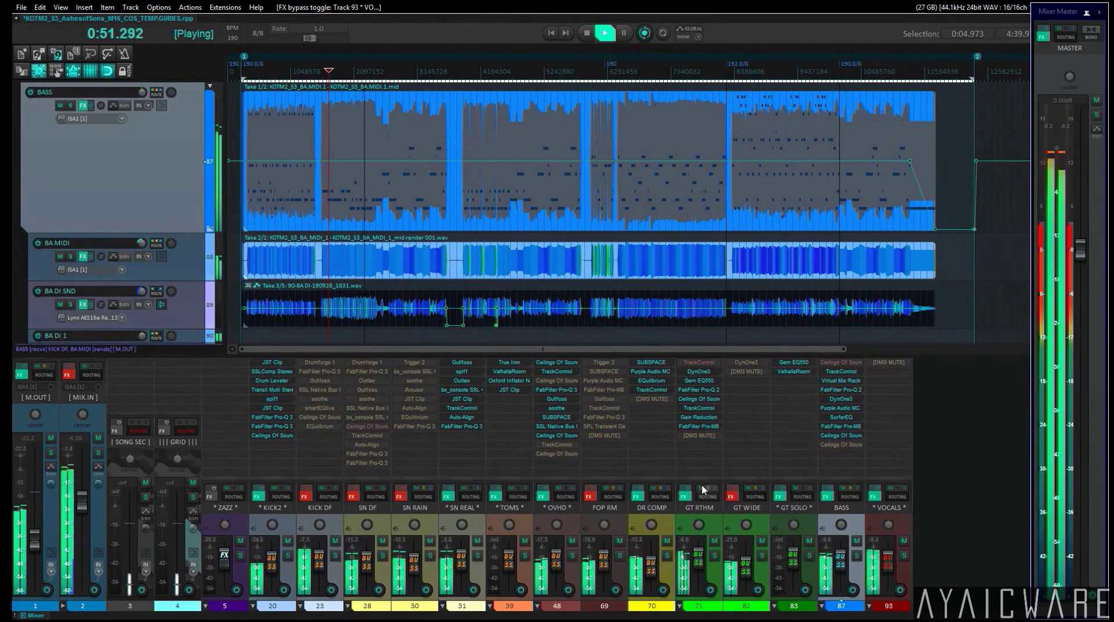
left_click(700, 398)
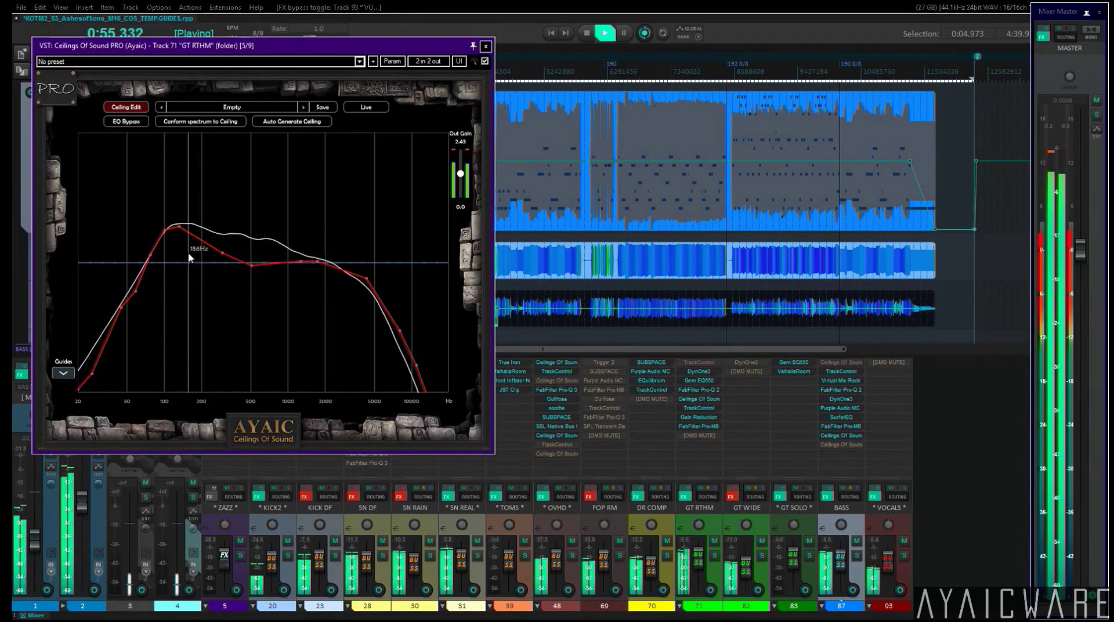
Solo the GT RTHM and BASS buses together to hear them apart from the mix.
left_click(701, 528)
left_click(714, 520)
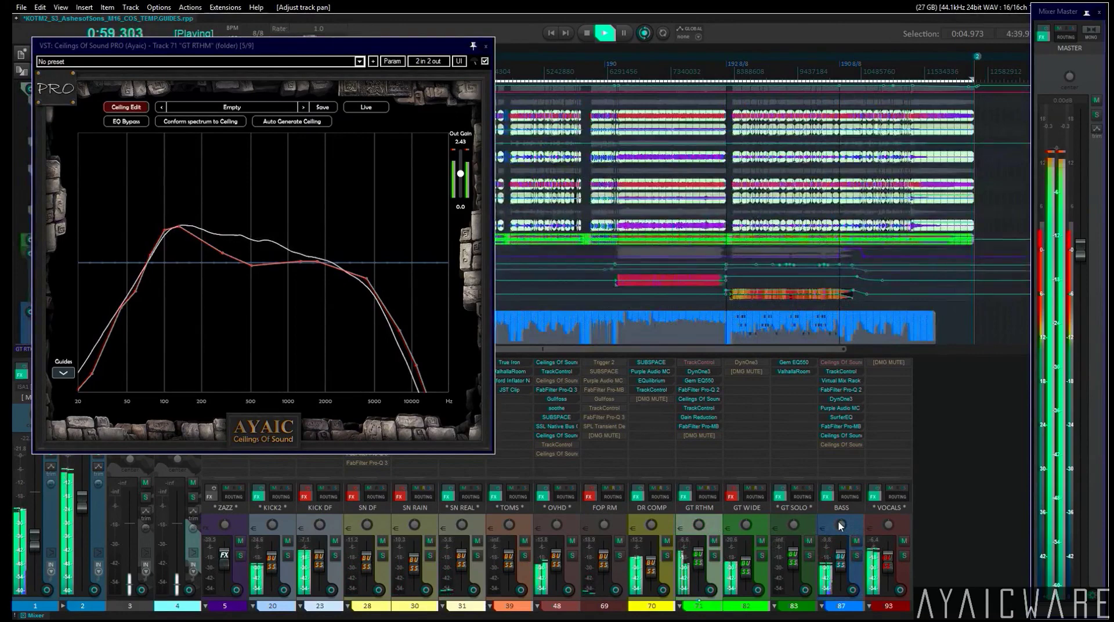
left_click(829, 517, "ctrl")
key("F6")
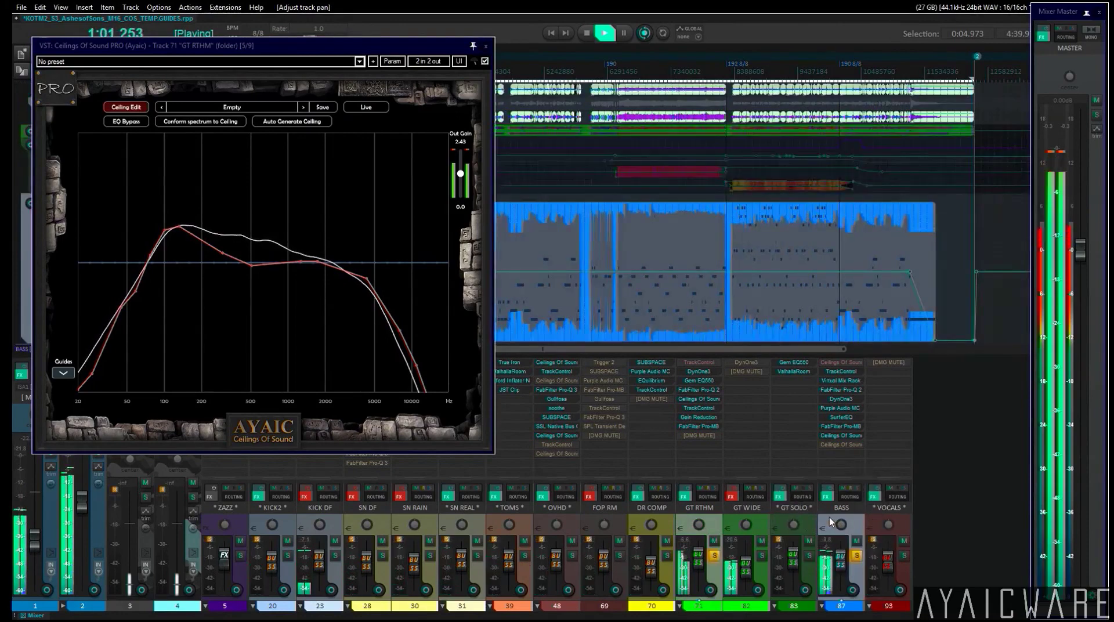
Place the BASS Ceilings Of Sound window beside the GT RTHM one and compare both spectra with less smoothing.
left_click(365, 108)
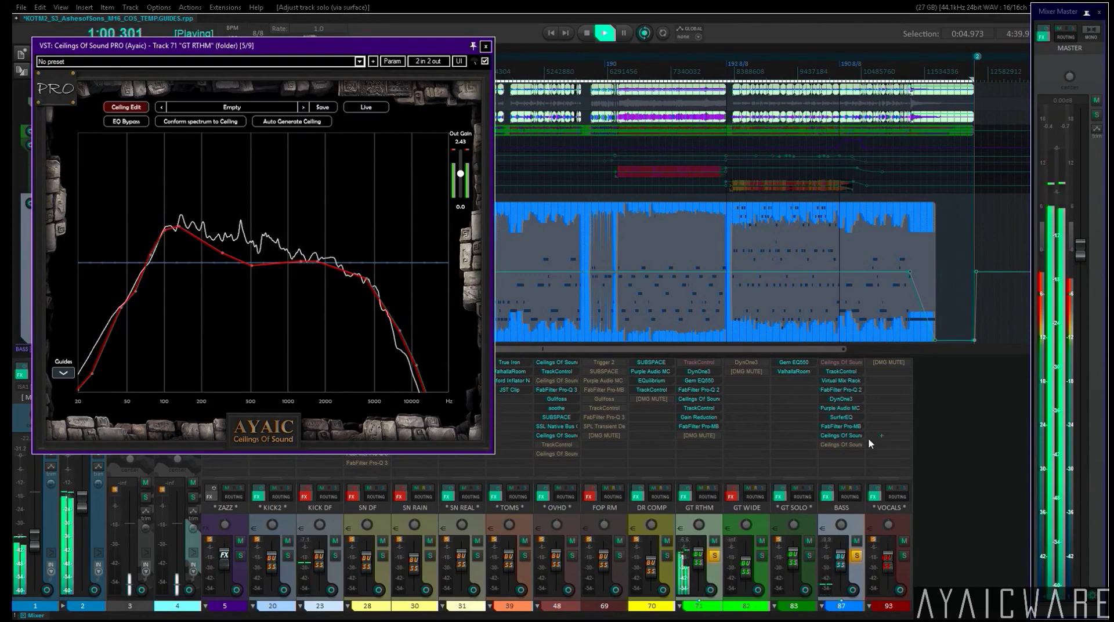
left_click(841, 435)
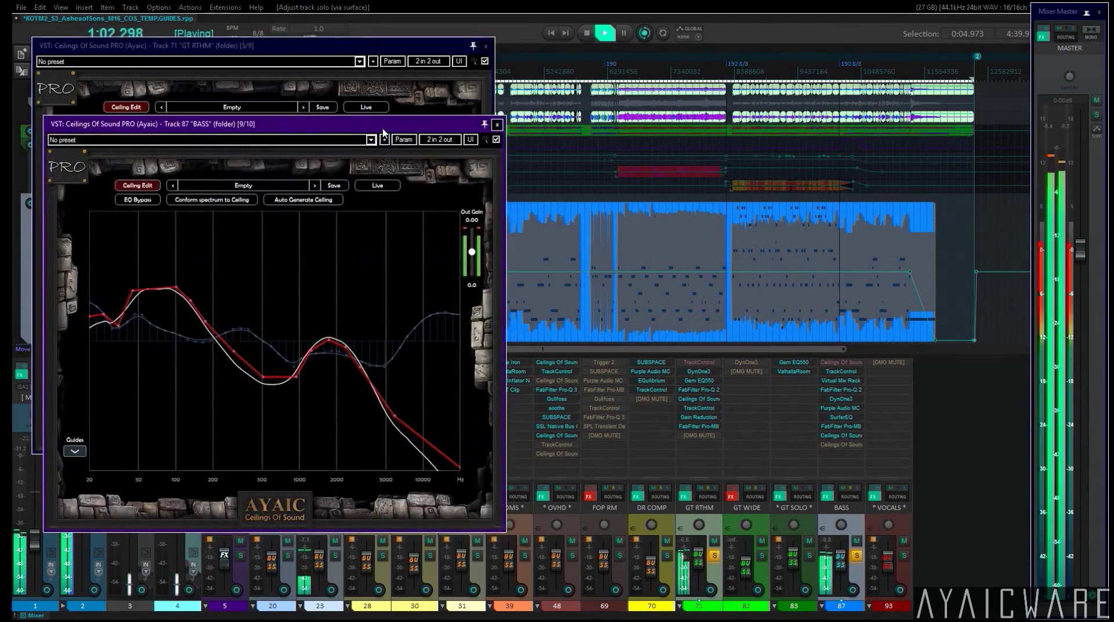
left_click_drag(382, 128, 844, 63)
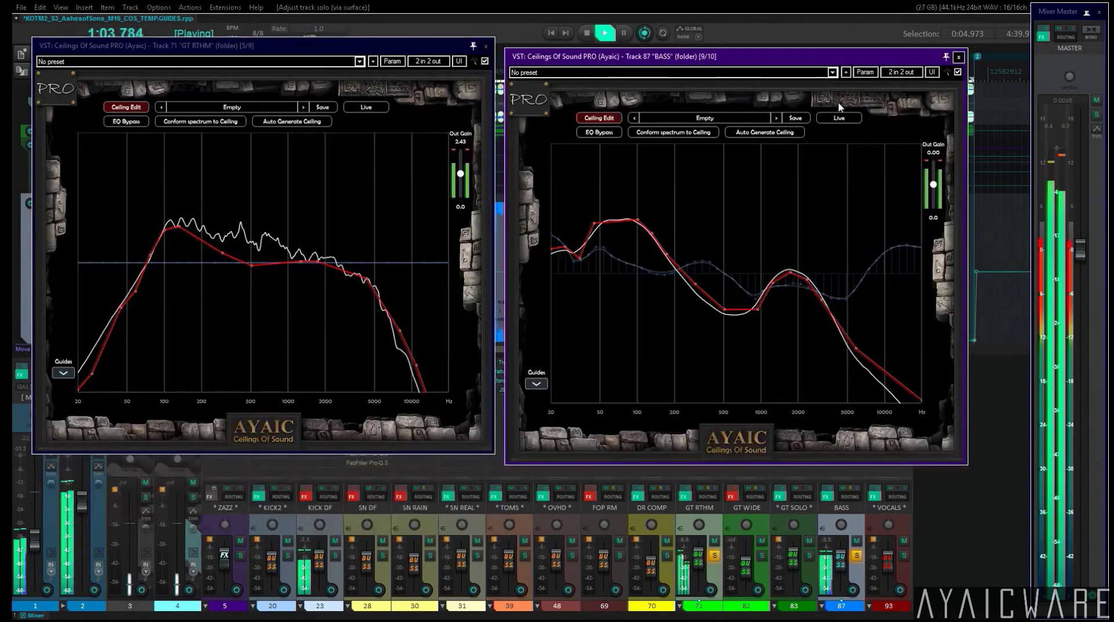
right_click(768, 219)
left_click(730, 247)
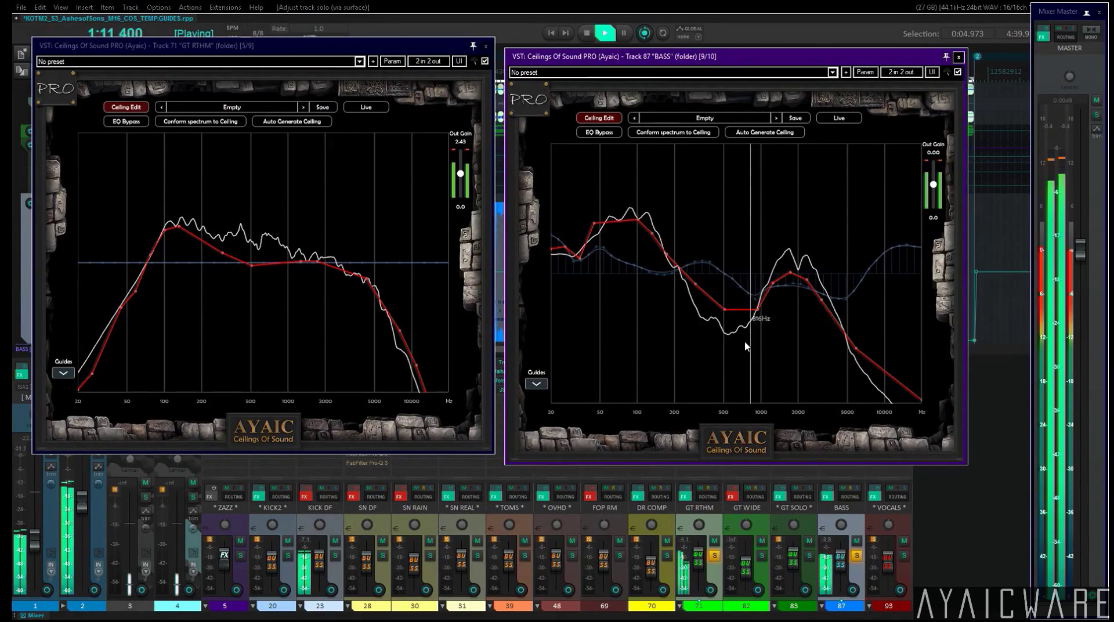
key("Escape")
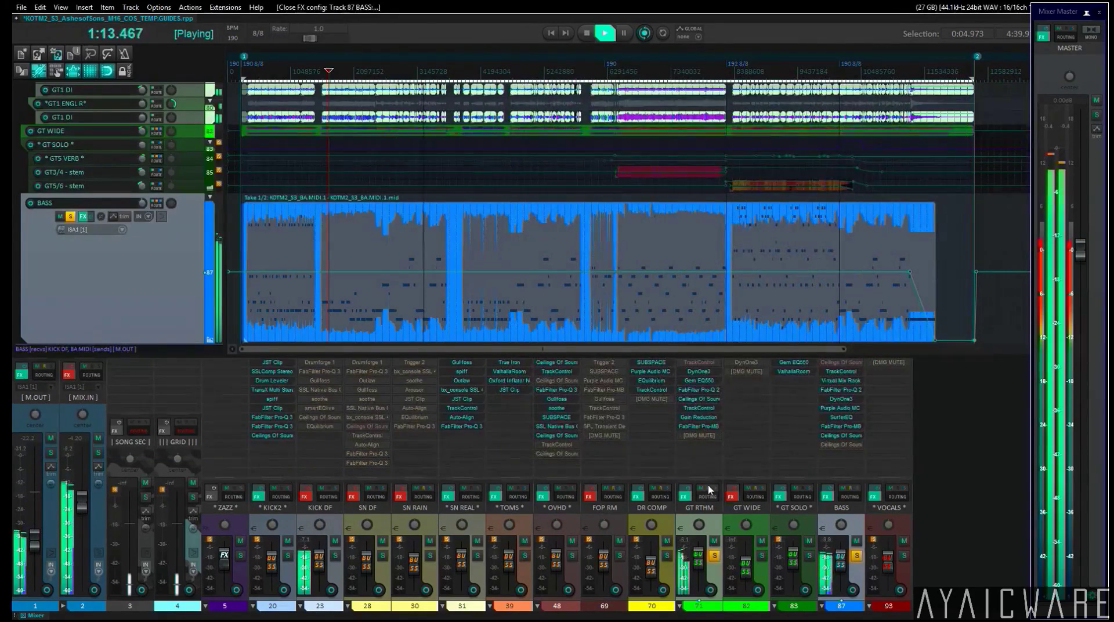
Unsolo the GT RTHM and BASS buses and toggle the BASS Ceilings Of Sound effect's bypass within the full mix.
left_click(713, 526)
key("F6")
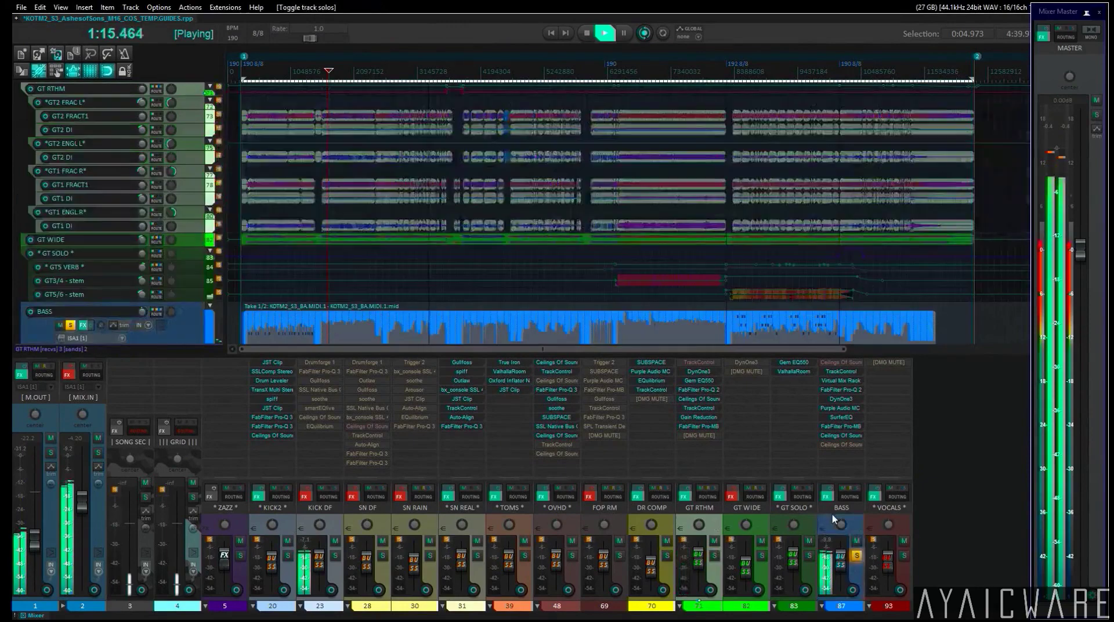
left_click(819, 521)
key("F6")
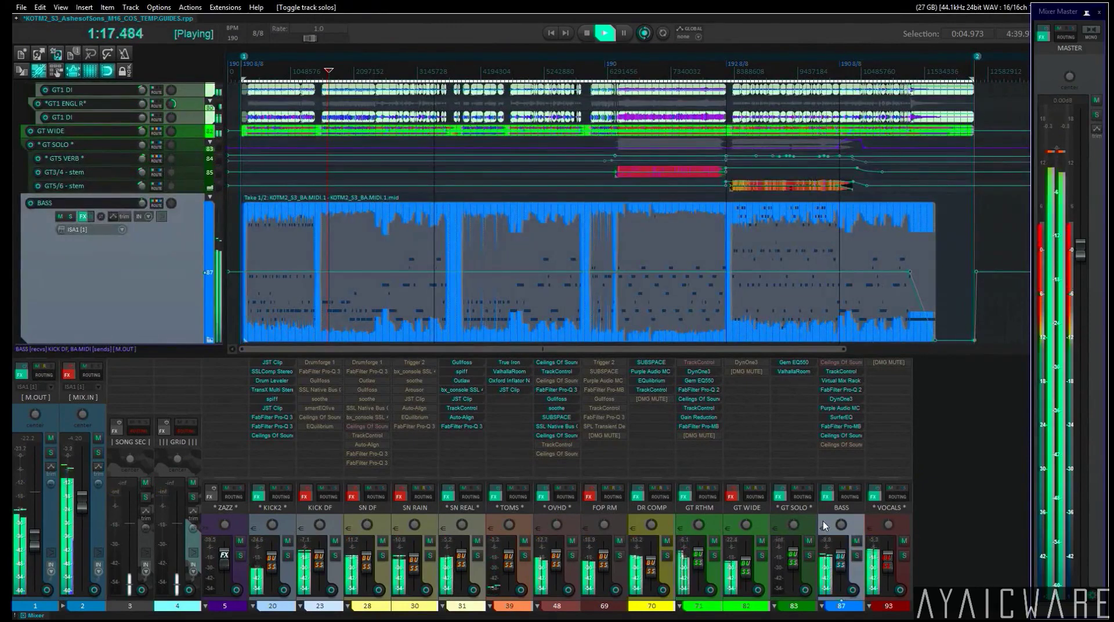
scroll(632, 291, "down", 3)
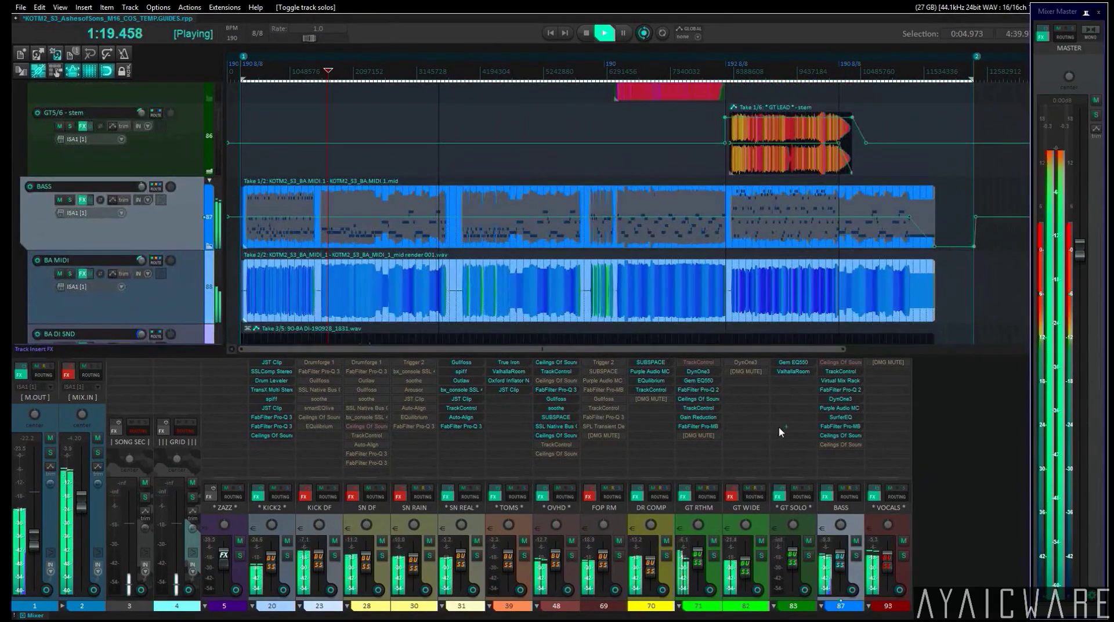
left_click(839, 437, "shift")
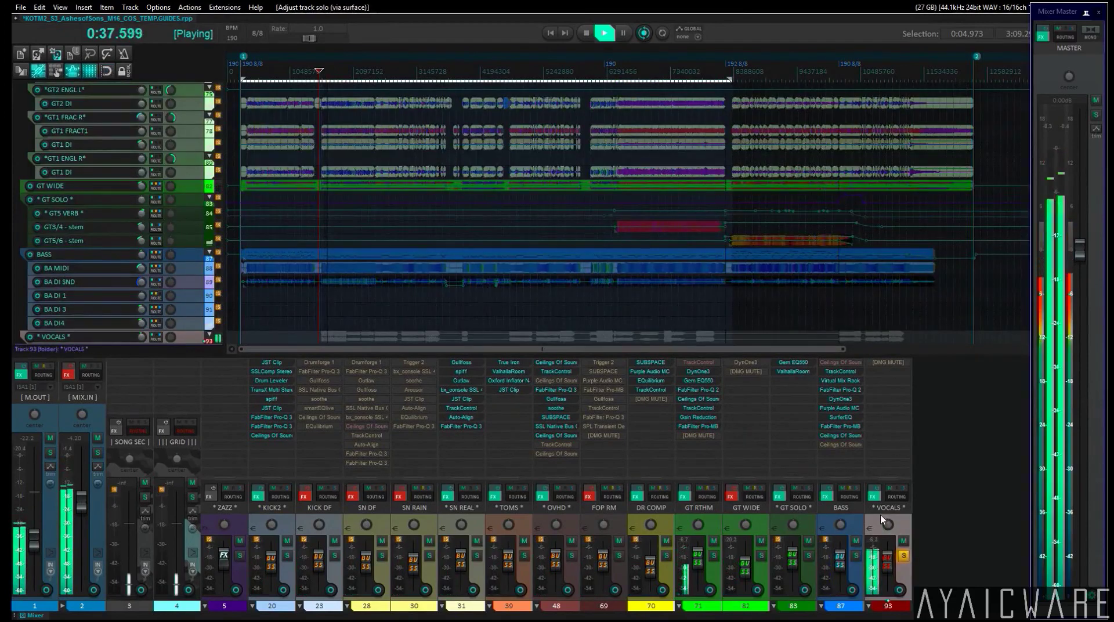
Show the soloed VOCALS bus's child tracks and open the second-slot Ceilings Of Sound effect on VOX AUTO.
left_click(880, 515)
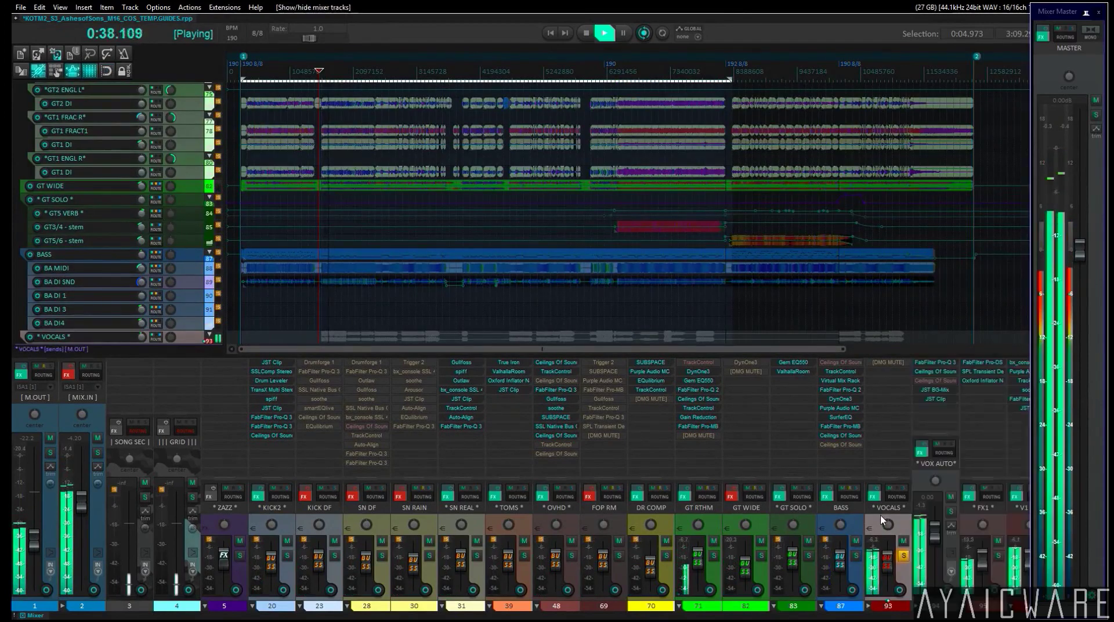
left_click(935, 372)
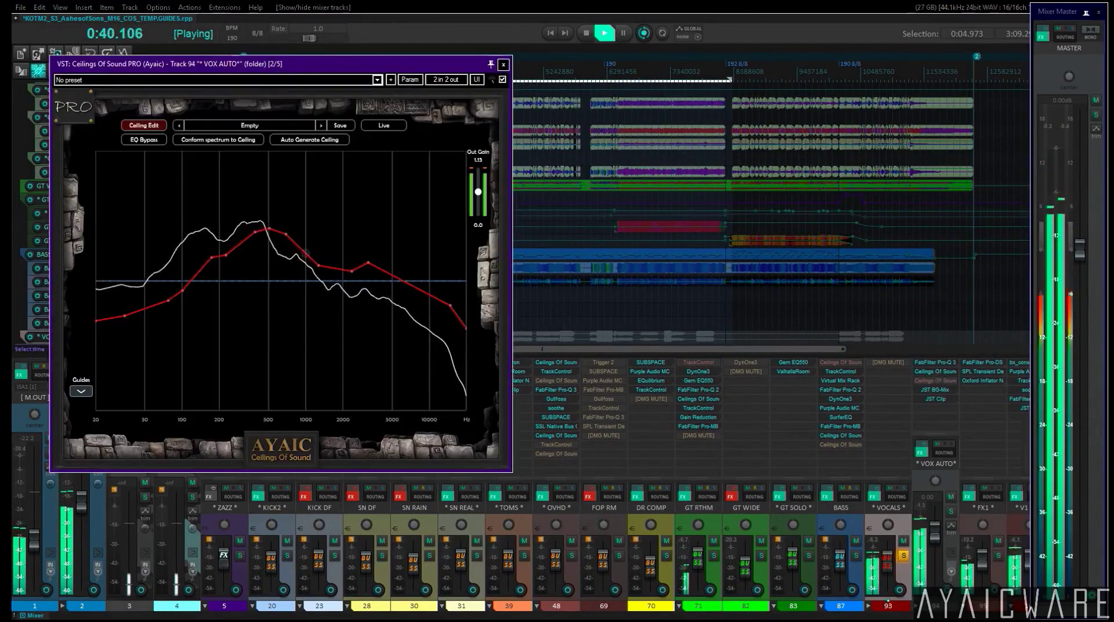
left_click_drag(527, 136, 773, 110)
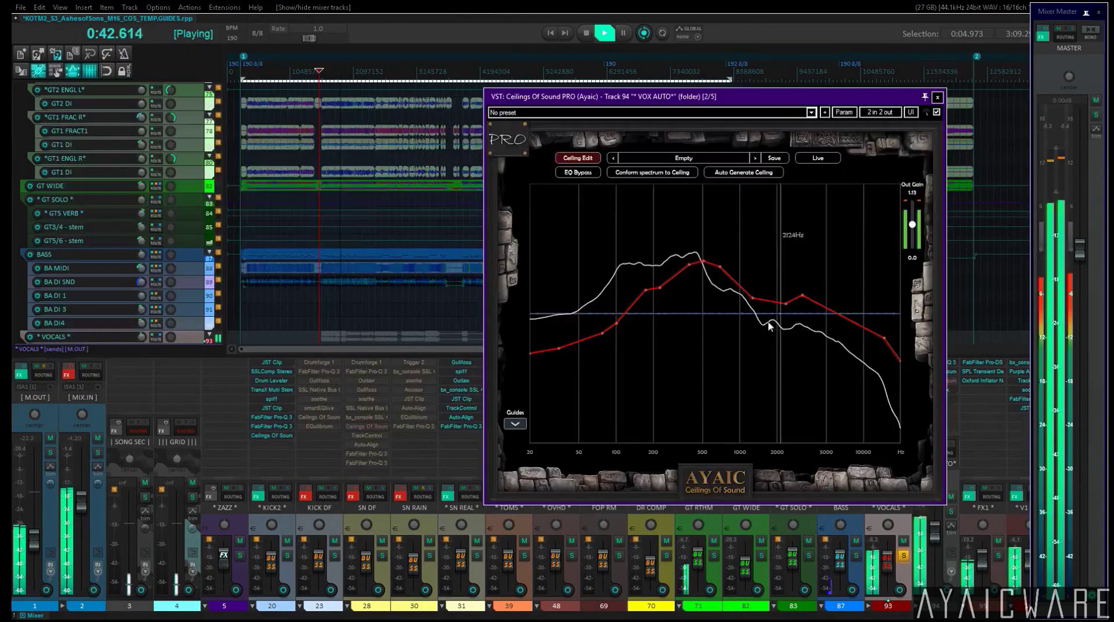
Conform the VOX AUTO spectrum to its ceiling repeatedly until the two curves match.
left_click(686, 173)
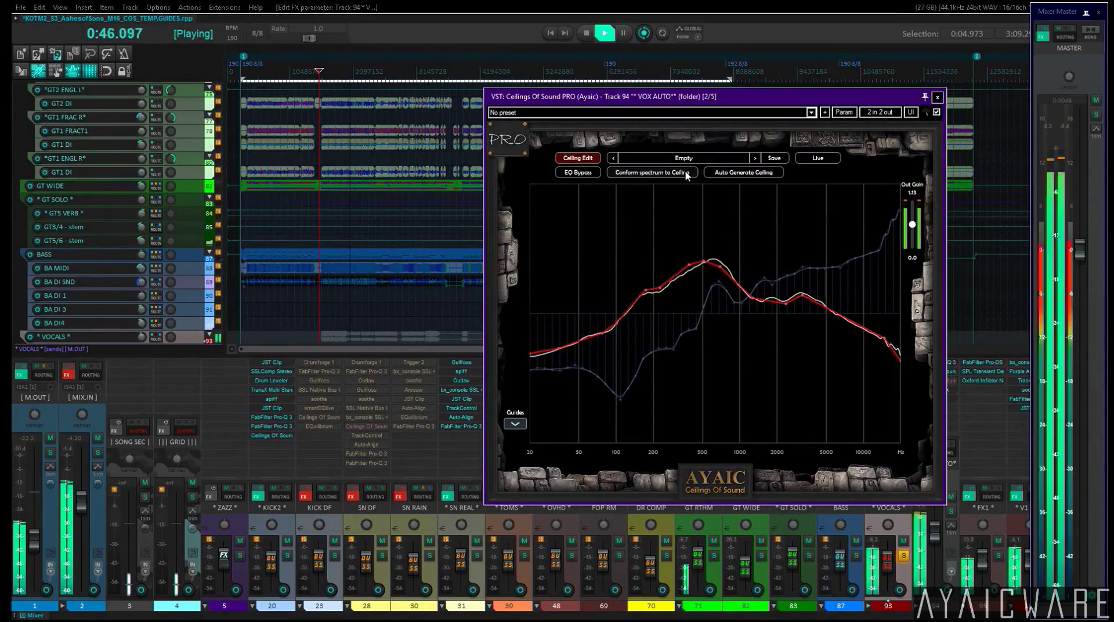
left_click(685, 172)
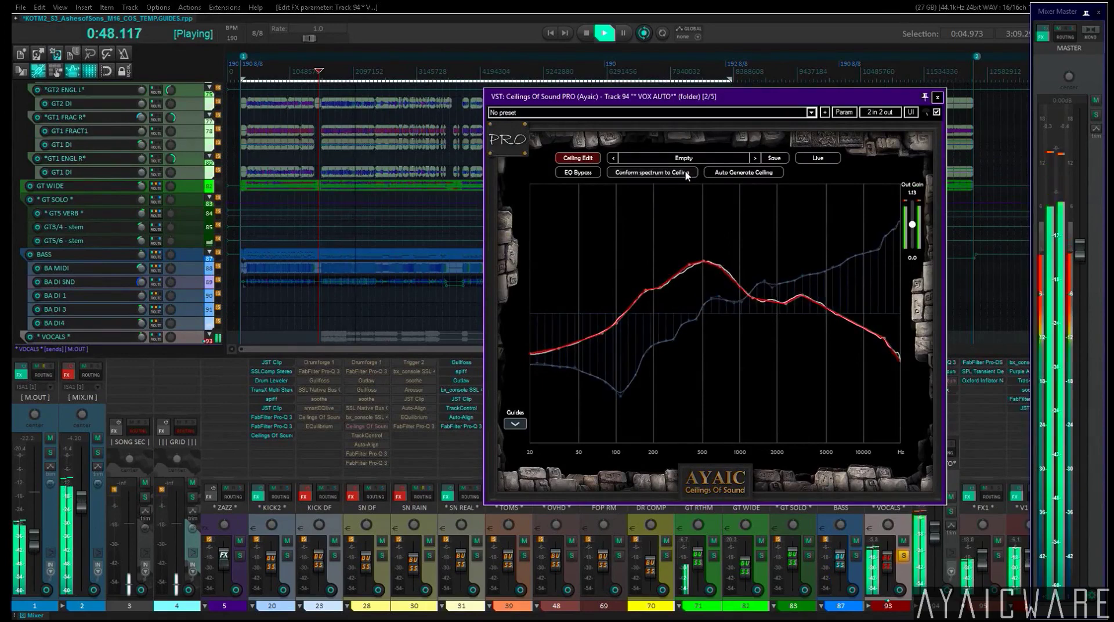
left_click(686, 173)
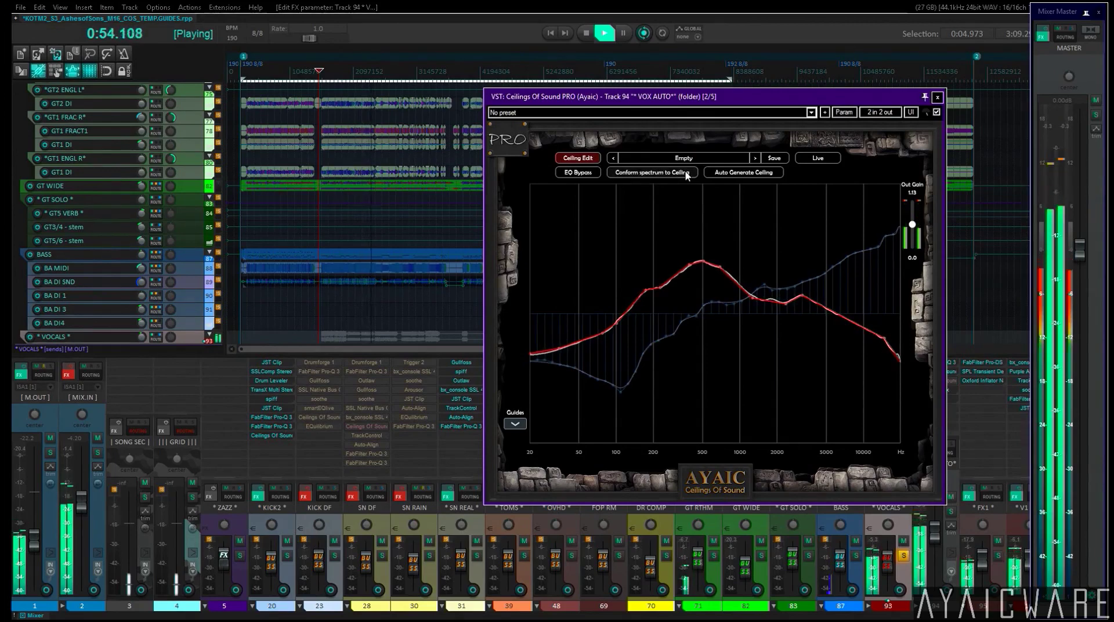
left_click(686, 173)
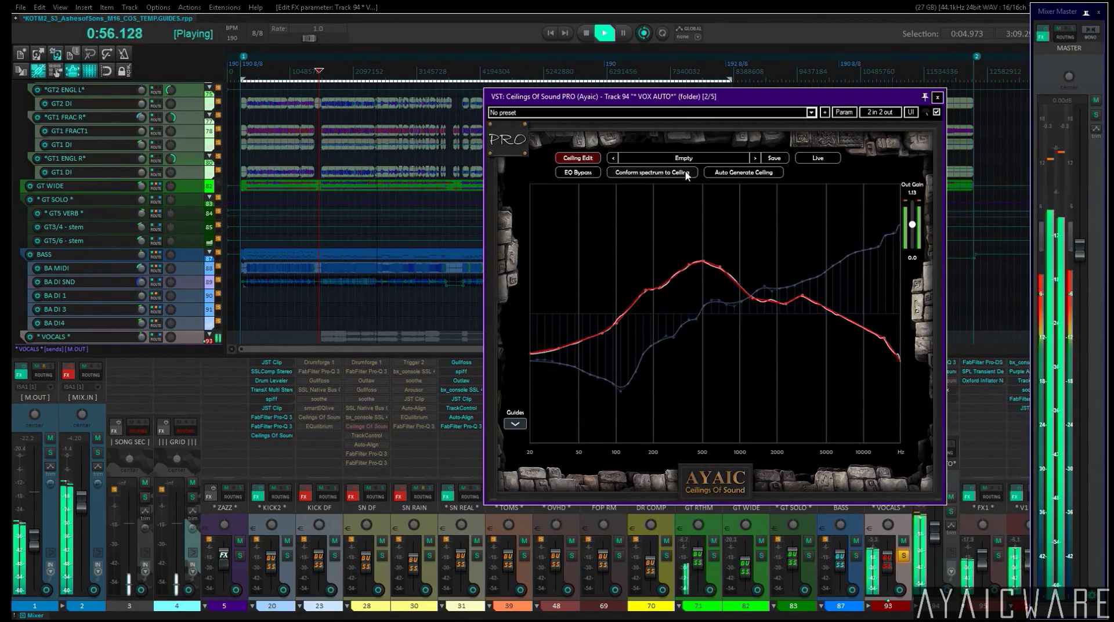
Check the VOX AUTO correction curve in EQ Edit mode, toggle the 50 Bands option, and return to Ceiling Edit.
left_click(580, 159)
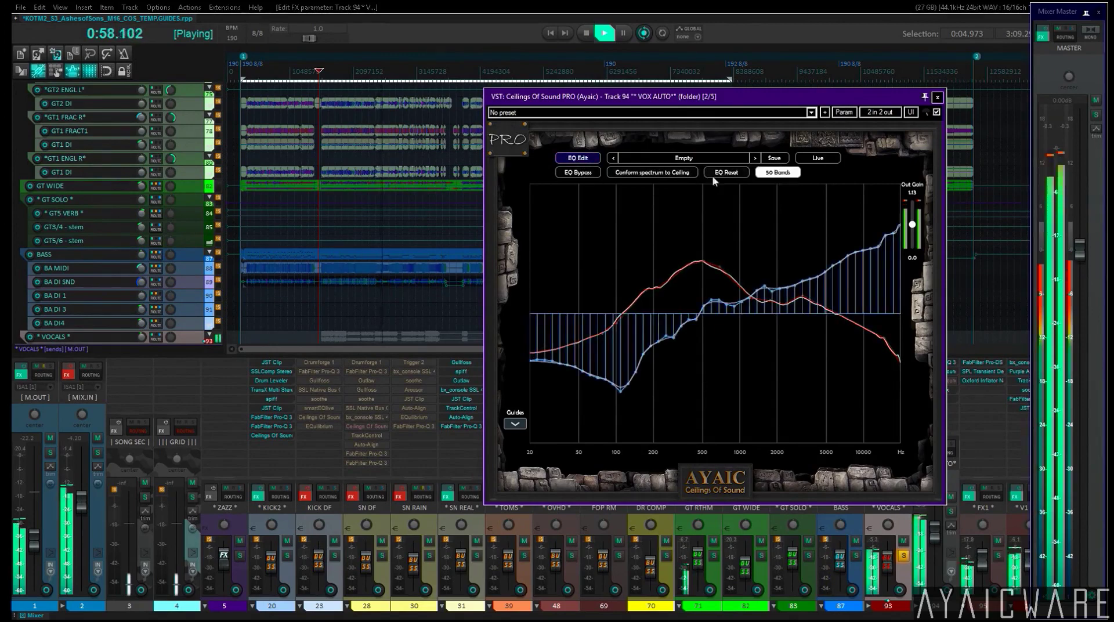
left_click(780, 178)
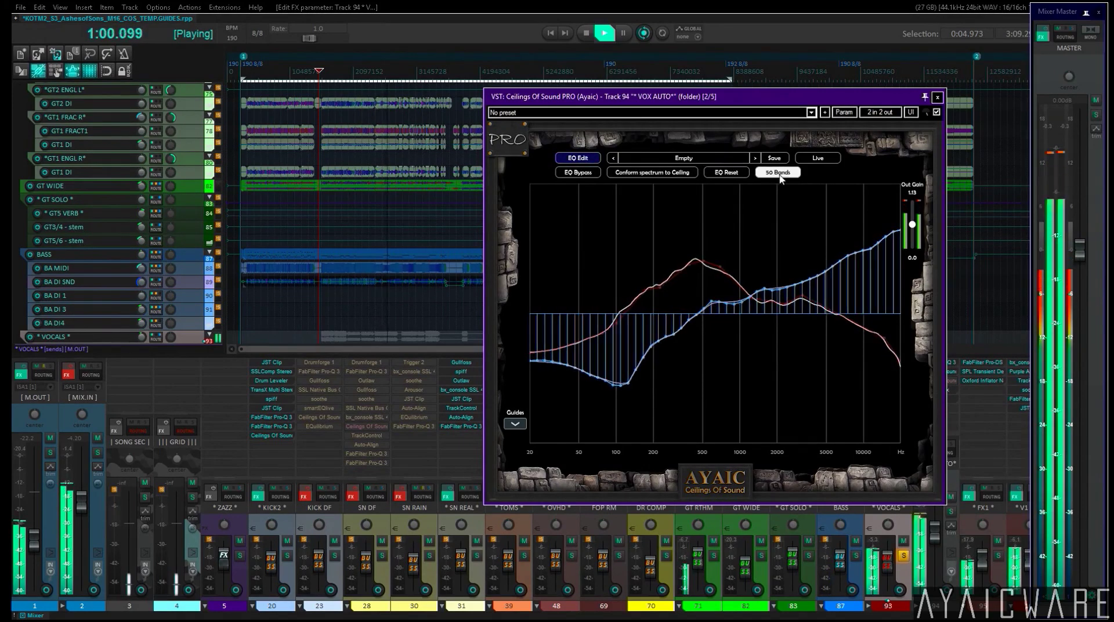
left_click(778, 173)
left_click(577, 158)
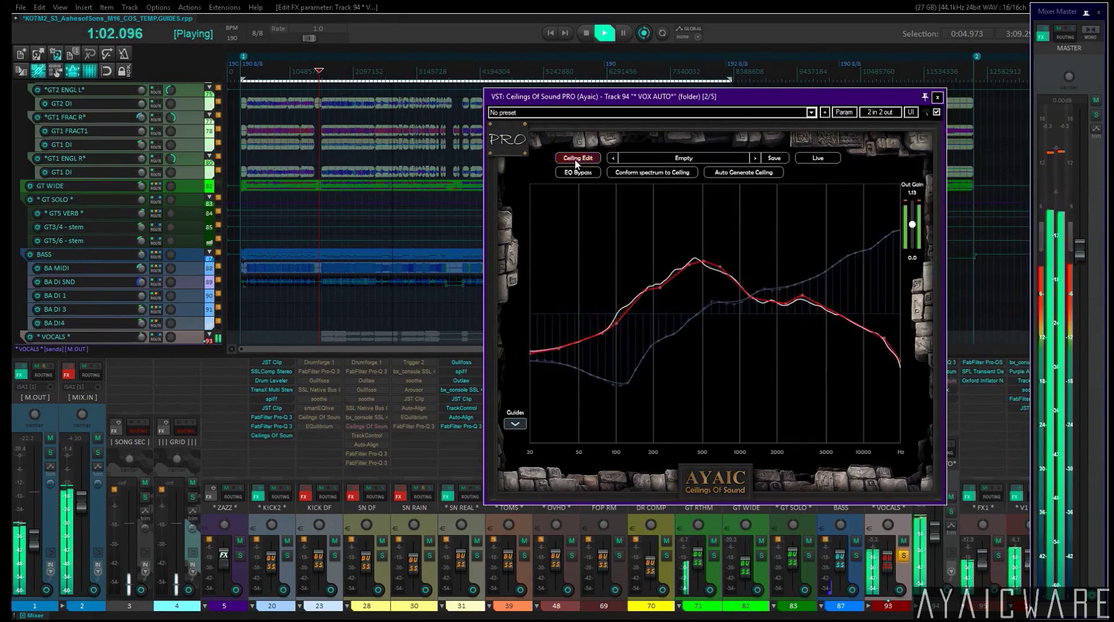
Unsolo the VOCALS bus and toggle the VOX AUTO EQ bypass to compare the vocals in the full mix.
left_click(905, 556)
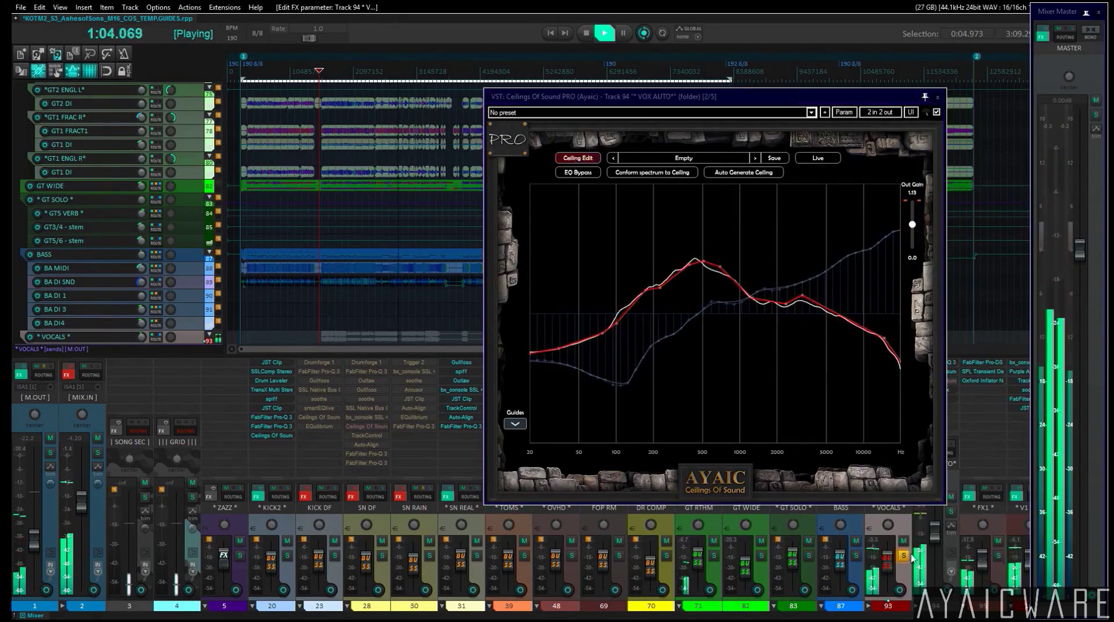
left_click(578, 172)
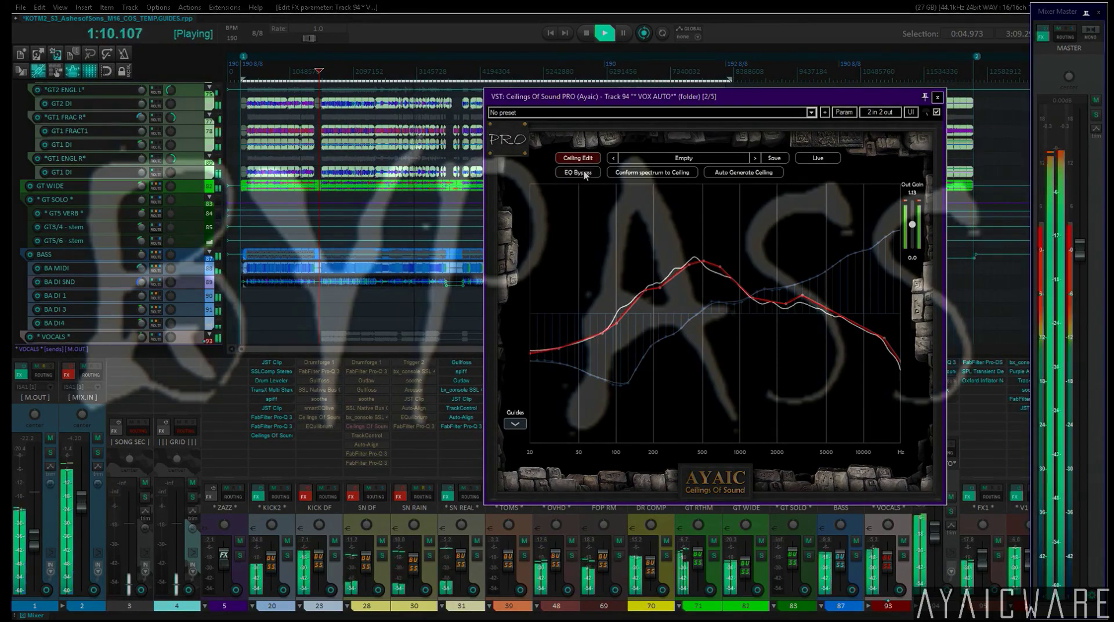
left_click(585, 175)
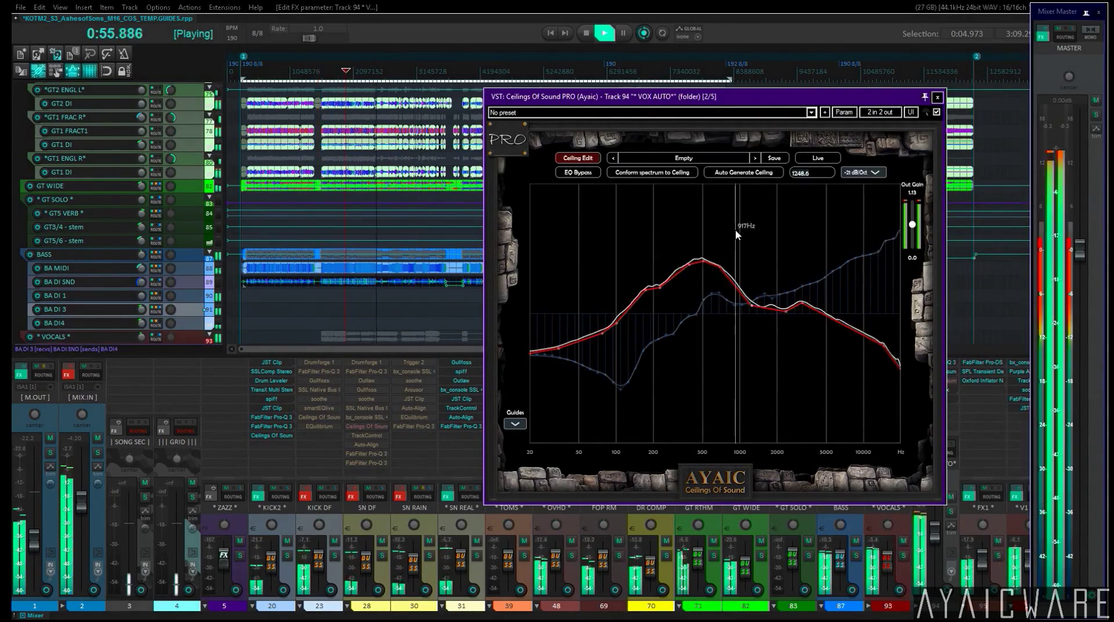
Move the VOX AUTO ceiling point near 2000 Hz to about 2362 Hz, conform the spectrum again, and bypass the EQ for comparison.
left_click_drag(775, 316, 787, 311)
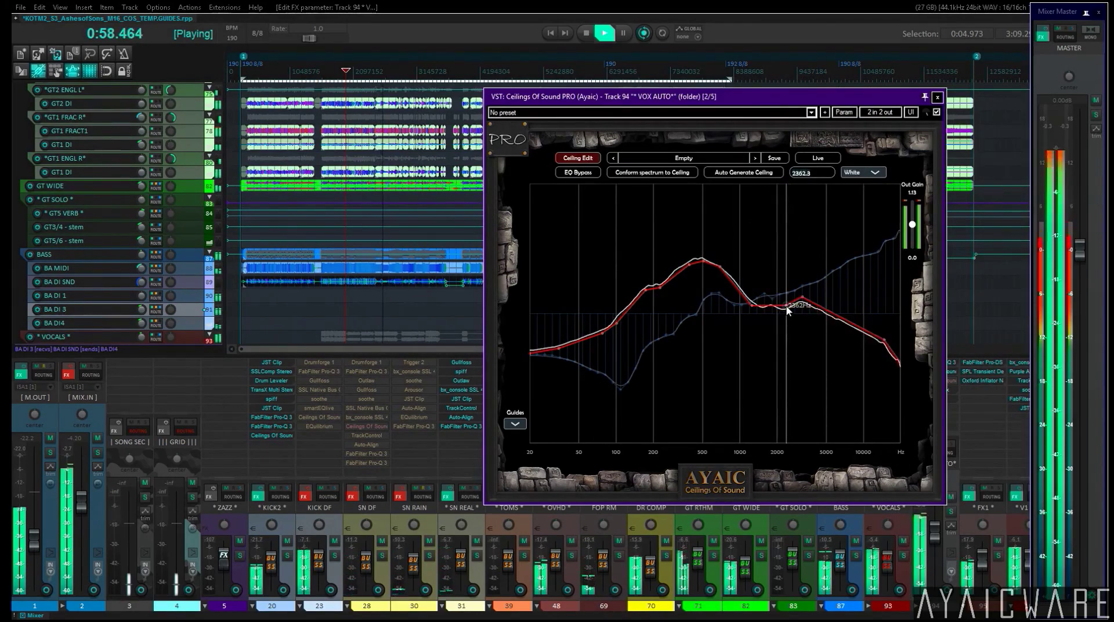
left_click(661, 174)
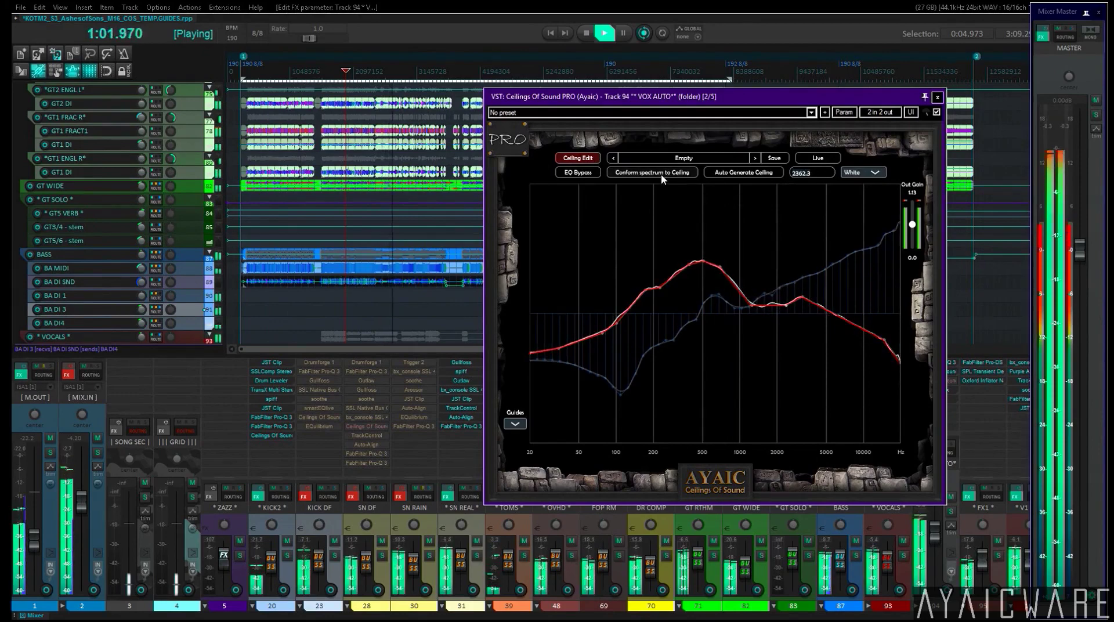
left_click(589, 172)
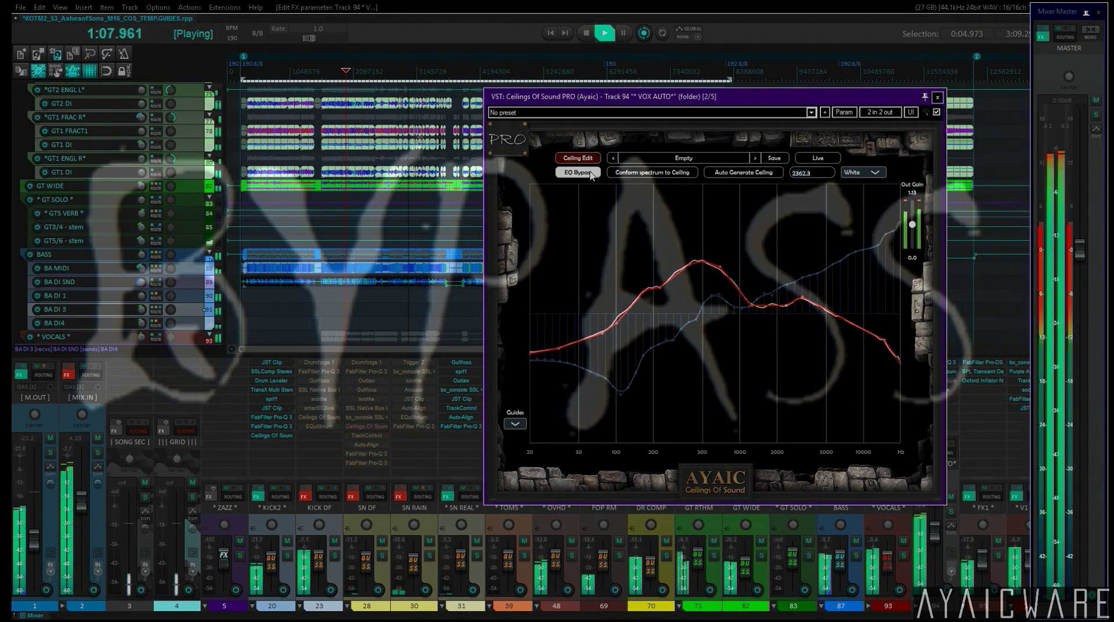
Re-enable the VOX AUTO EQ, close its window, and toggle the Ceilings Of Sound bypass to compare the vocals in the full mix.
left_click(590, 172)
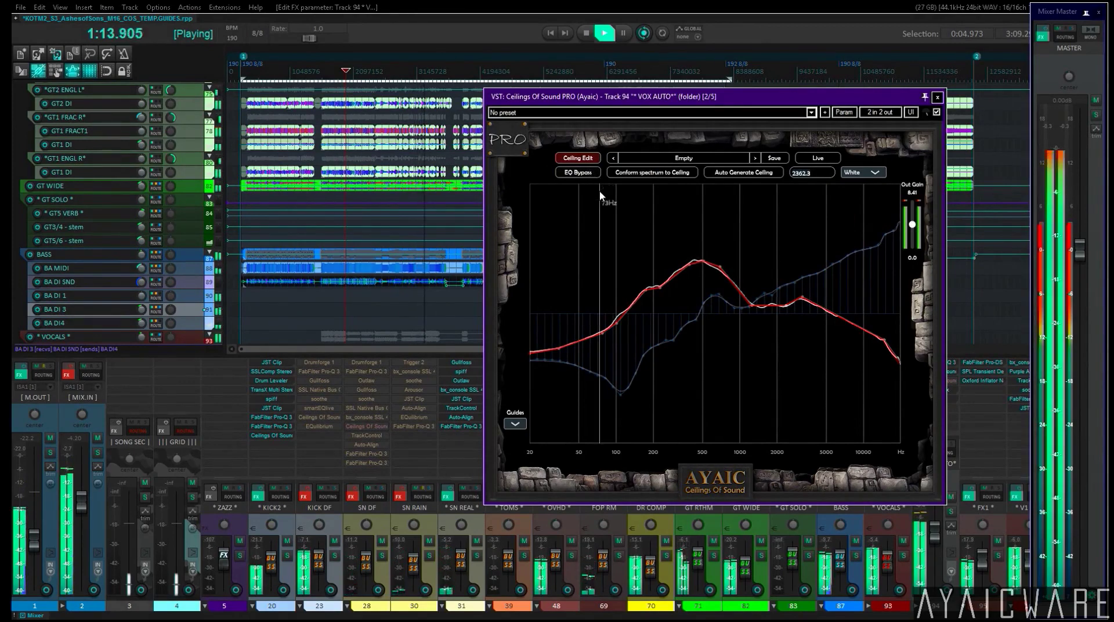
left_click(937, 97)
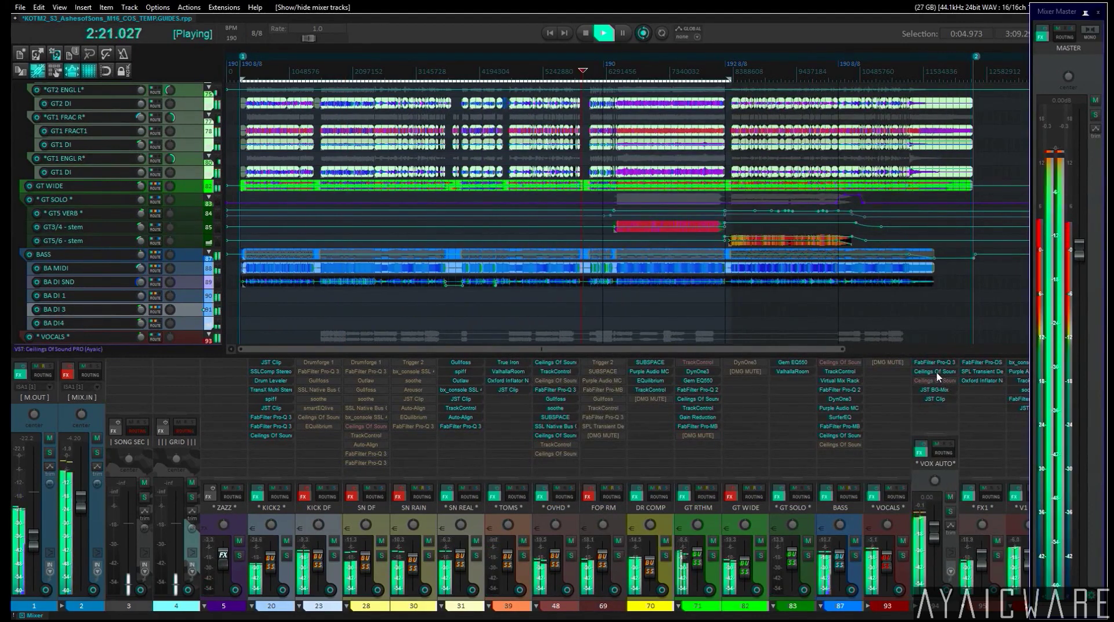
left_click(934, 371, "shift")
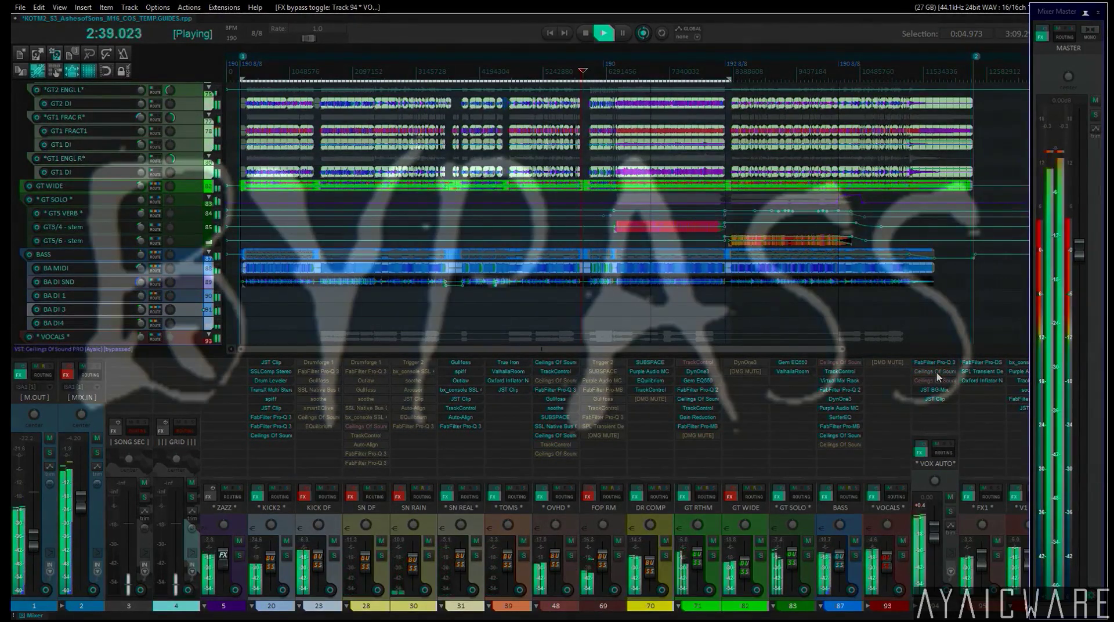
left_click(936, 372, "shift")
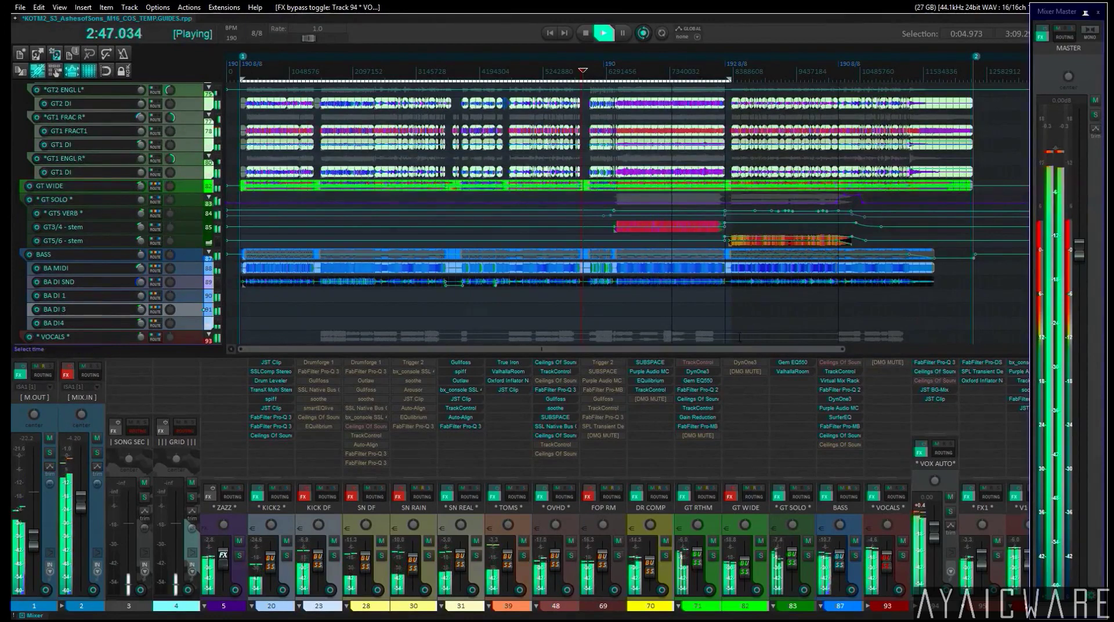
scroll(694, 339, "up", 5)
left_click(949, 369, "shift")
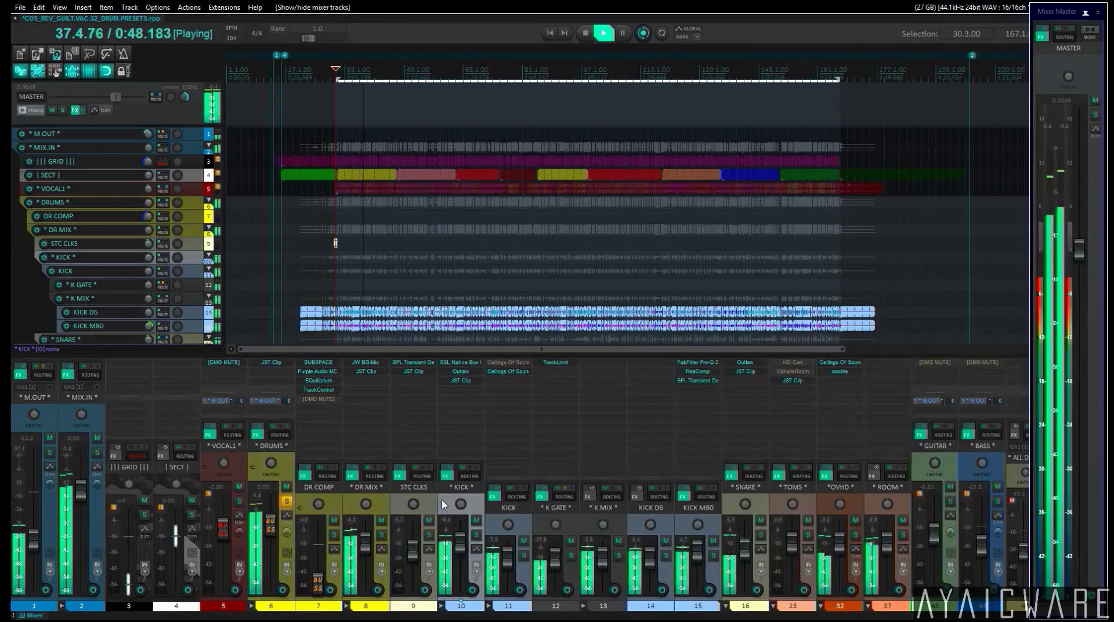
Open Ceilings Of Sound PRO on the KICK track in the drum project and load the KICK - Disco Club preset.
left_click(510, 370)
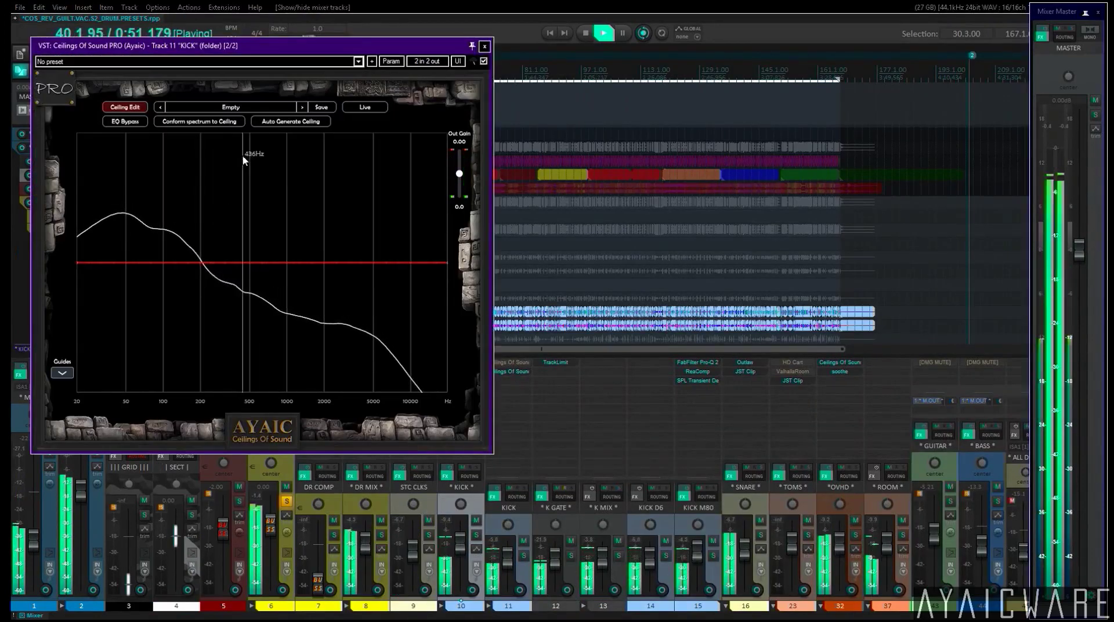
left_click(165, 107)
left_click(162, 107)
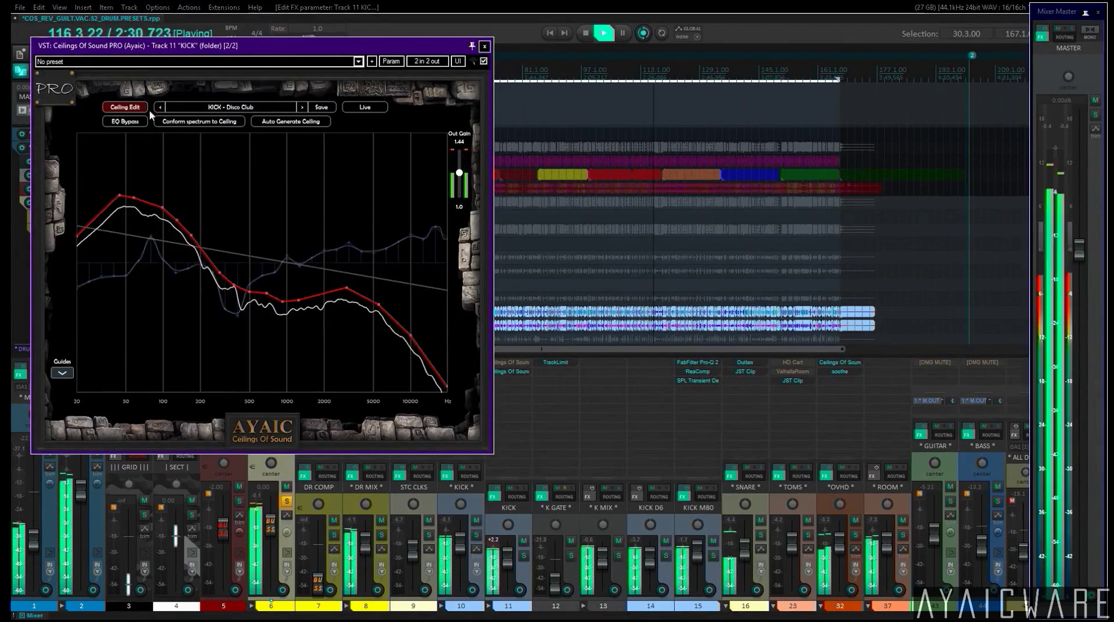
Set the KICK correction curve to 31 Bands in EQ Edit mode and return to Ceiling Edit.
left_click(138, 108)
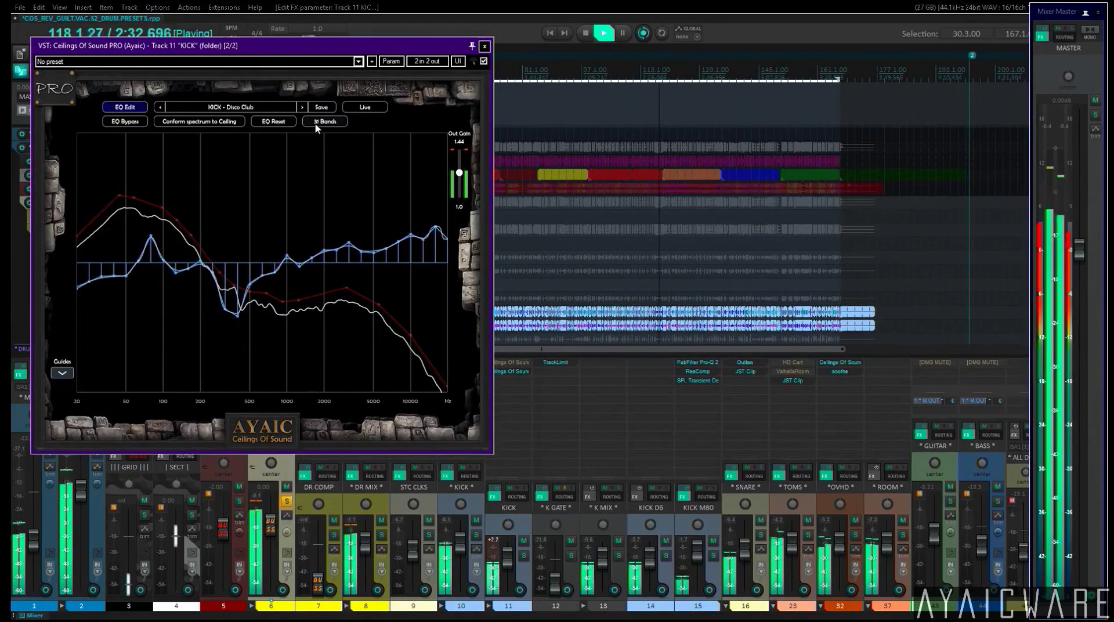
left_click(317, 123)
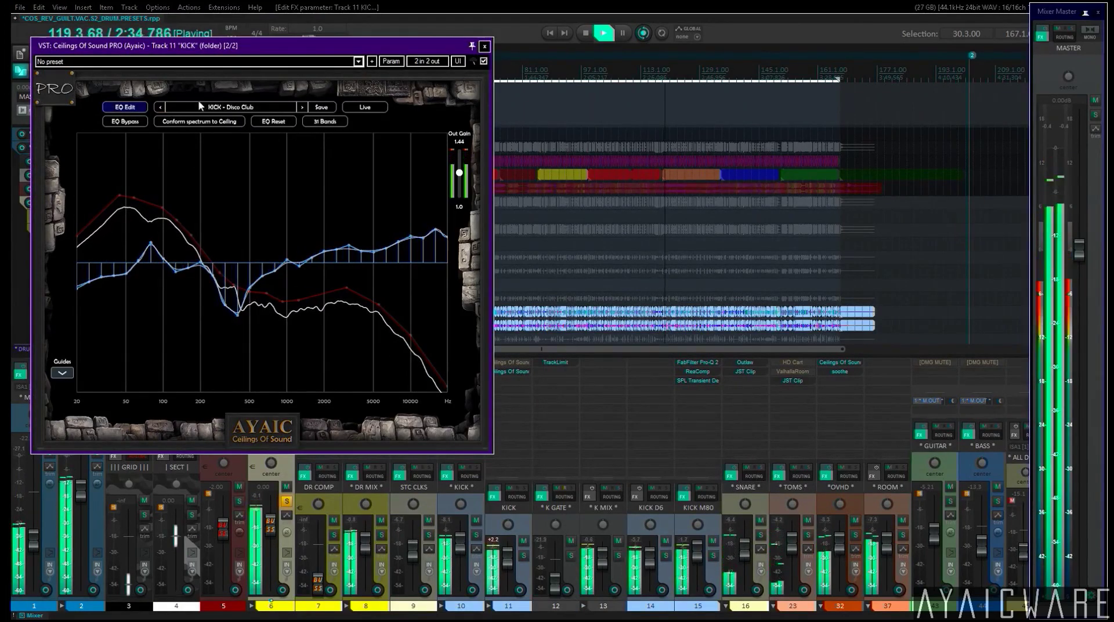
left_click(119, 109)
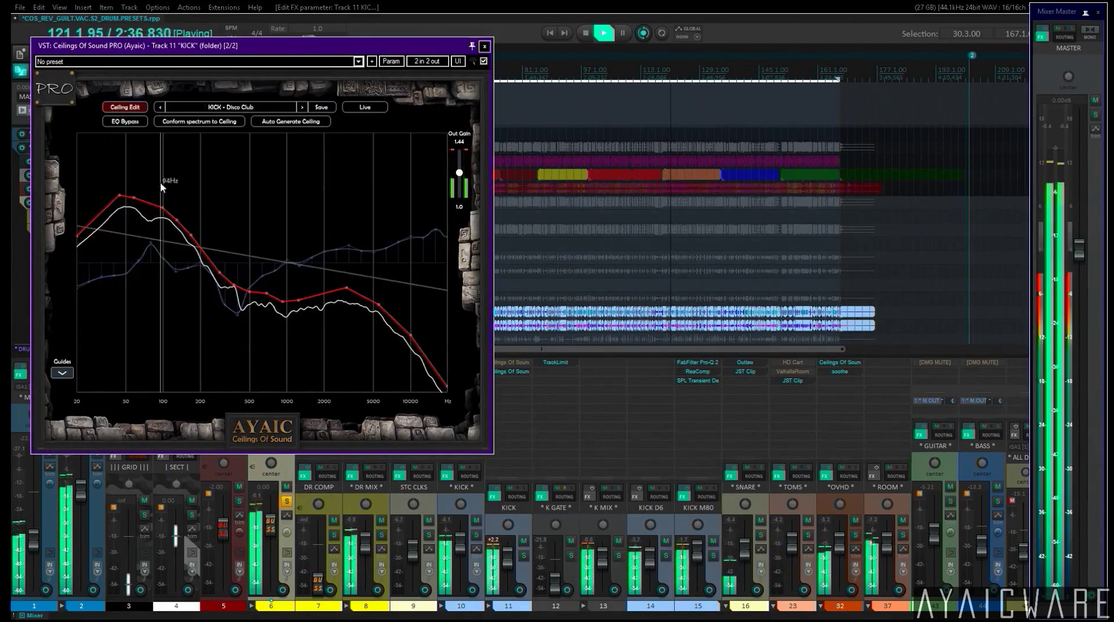
Toggle the KICK EQ bypass on and off to compare the kick with and without the correction.
left_click(137, 123)
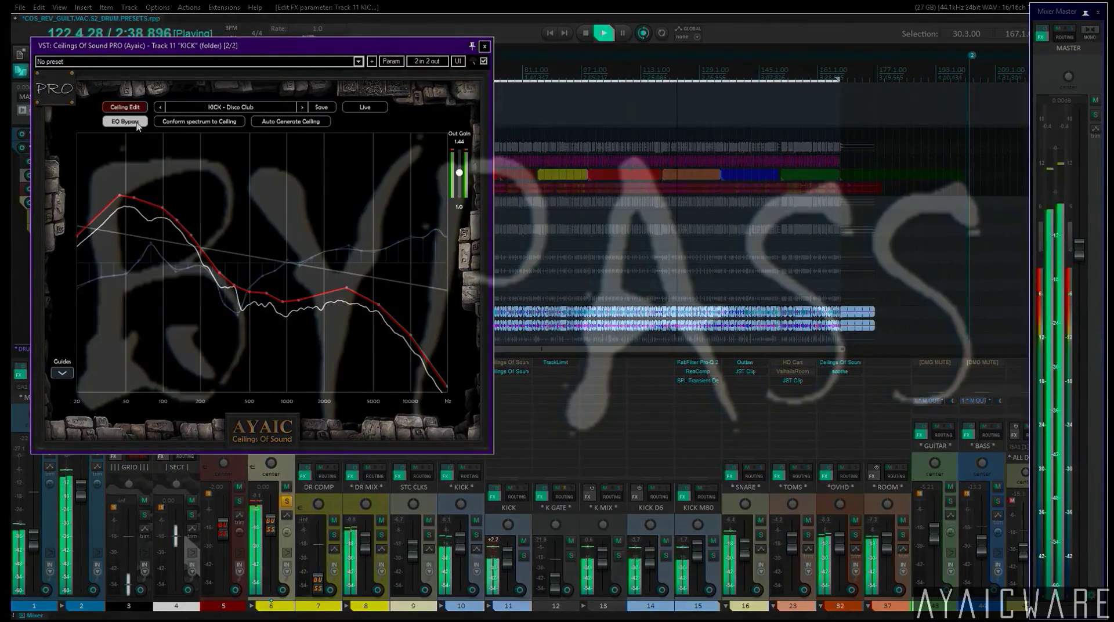
left_click(137, 122)
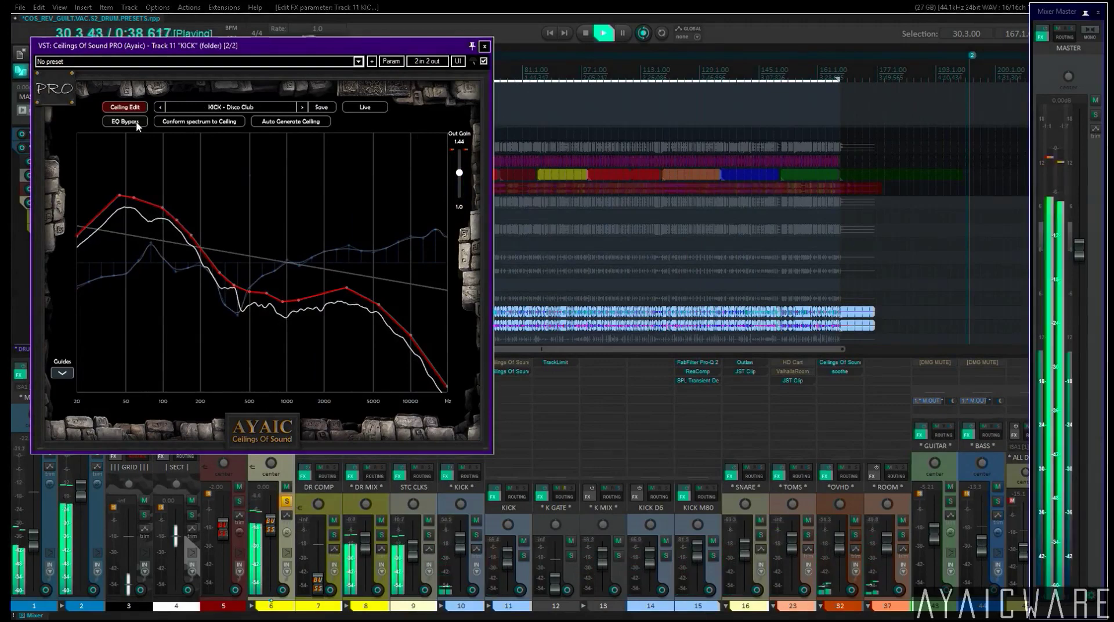
left_click(137, 123)
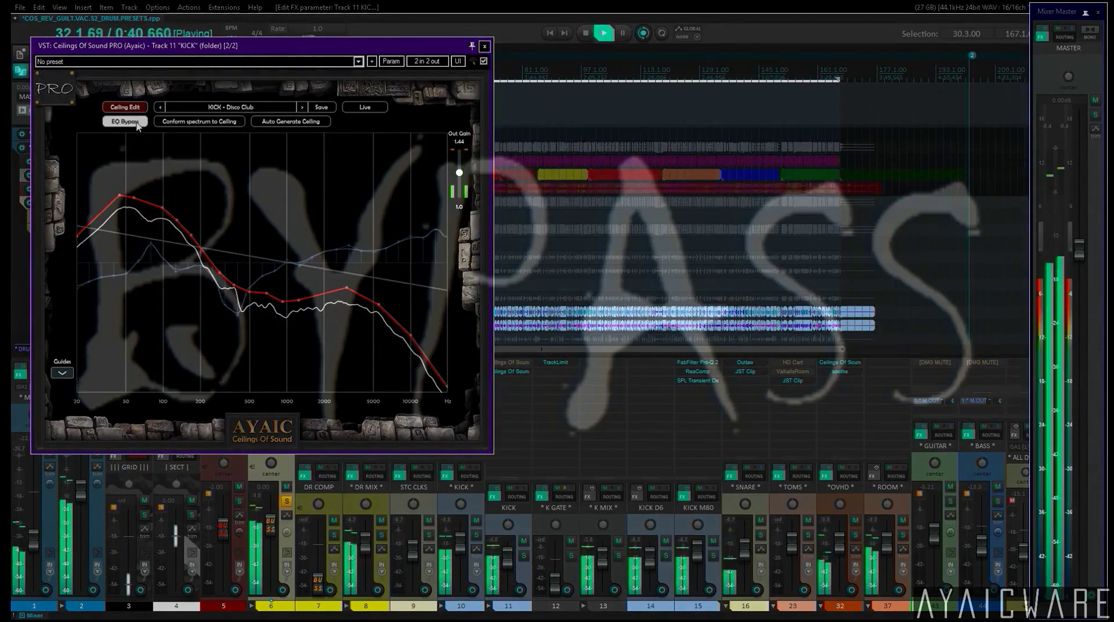
left_click(137, 122)
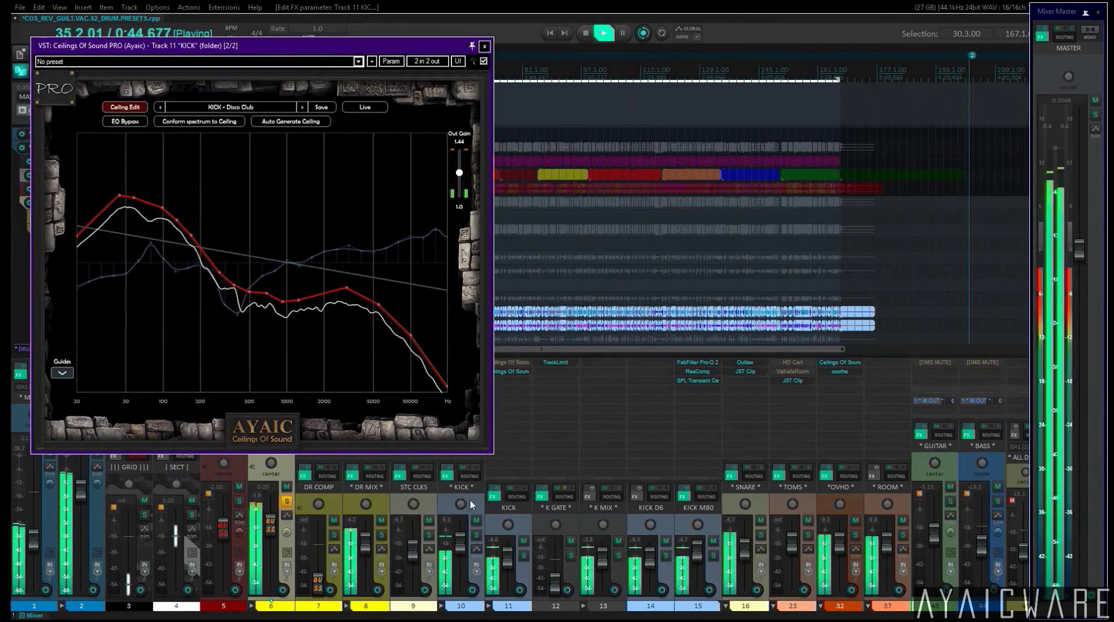
Solo the KICK bus, raise the K GATE fader, and close the KICK plugin window.
left_click(476, 534)
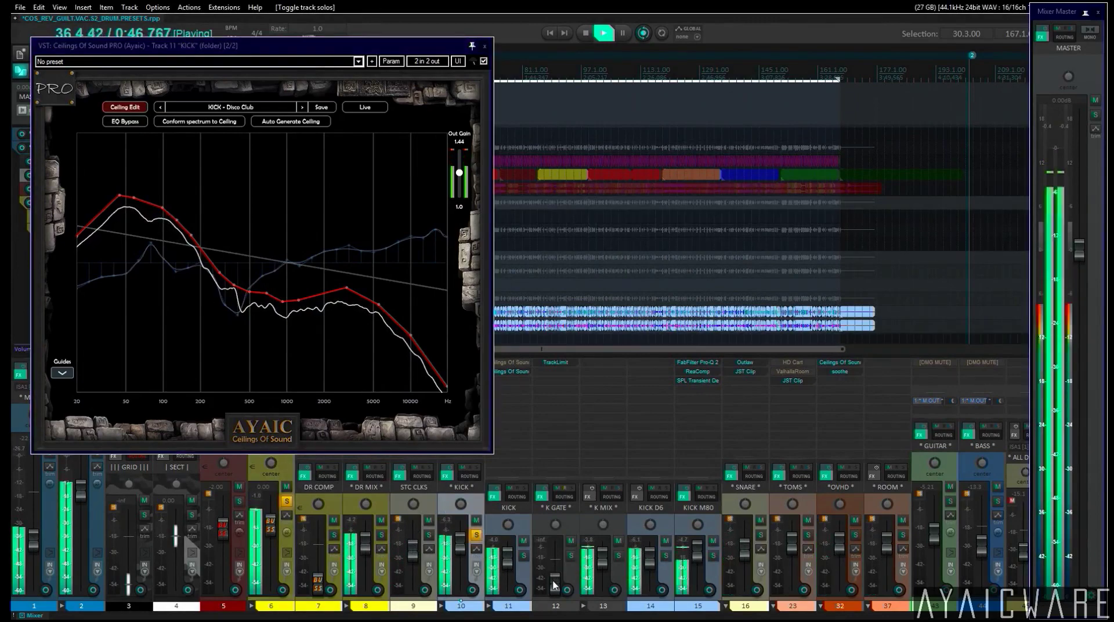
mouse_move(553, 585)
left_mouse_down()
mouse_move(555, 553)
mouse_move(555, 563)
left_mouse_up()
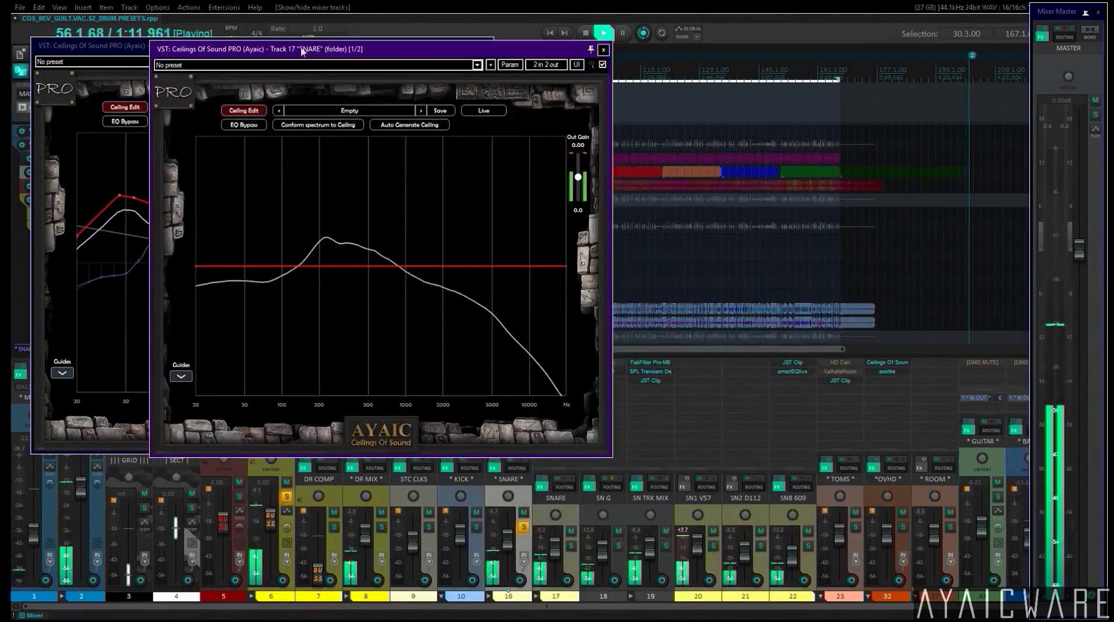
left_click(133, 47)
key("Escape")
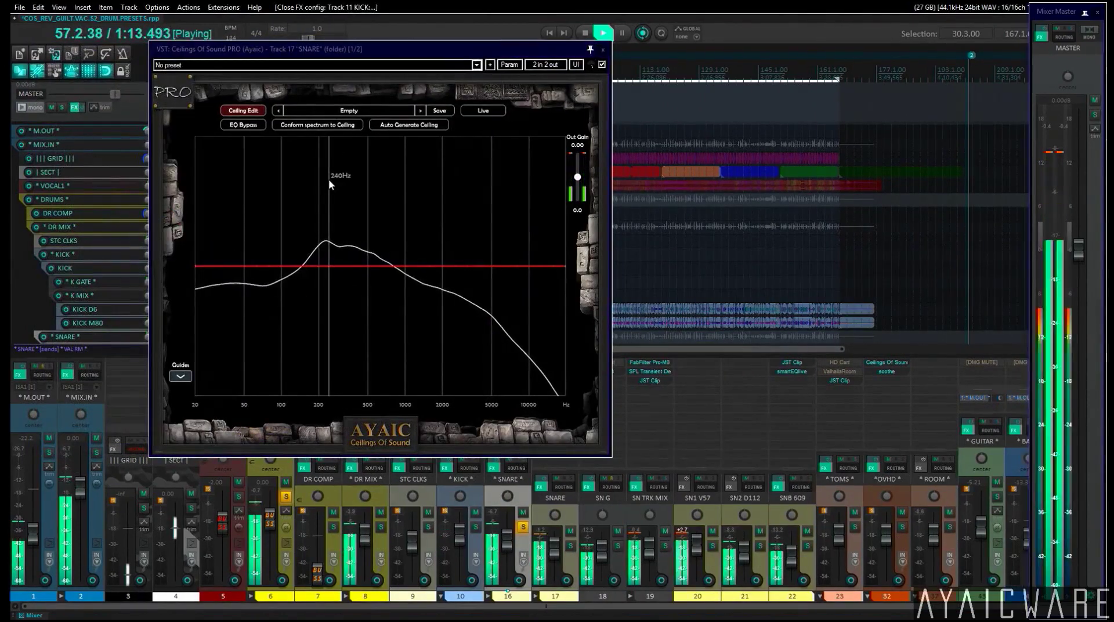
Browse the factory snare presets on the SNARE track and step through them to SNARE - Heavy Hand.
left_click(341, 110)
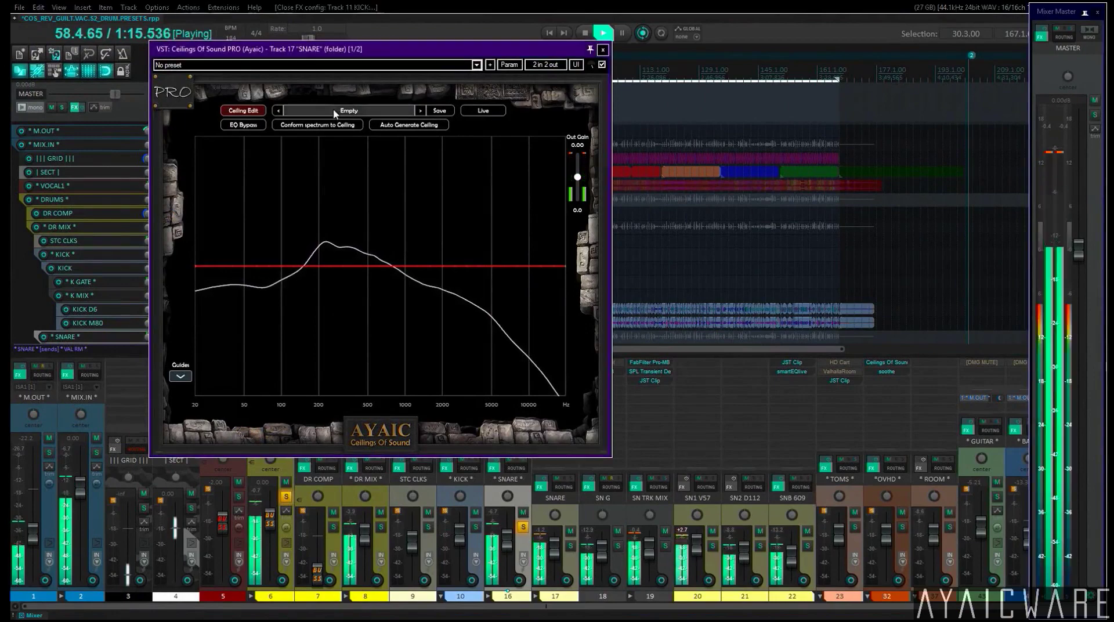
mouse_move(333, 120)
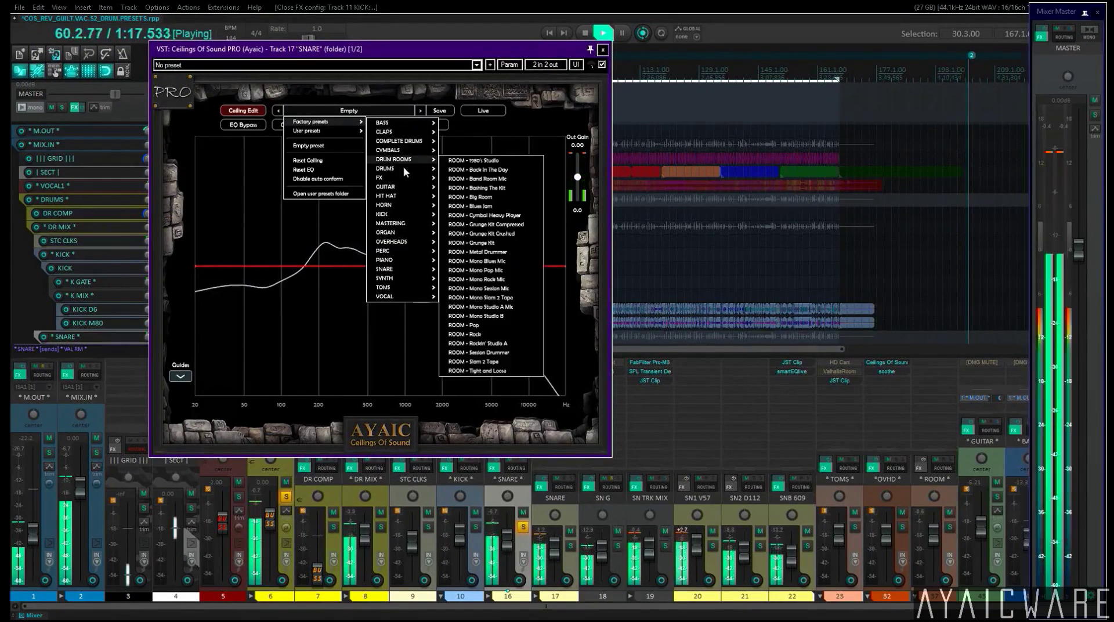
mouse_move(403, 168)
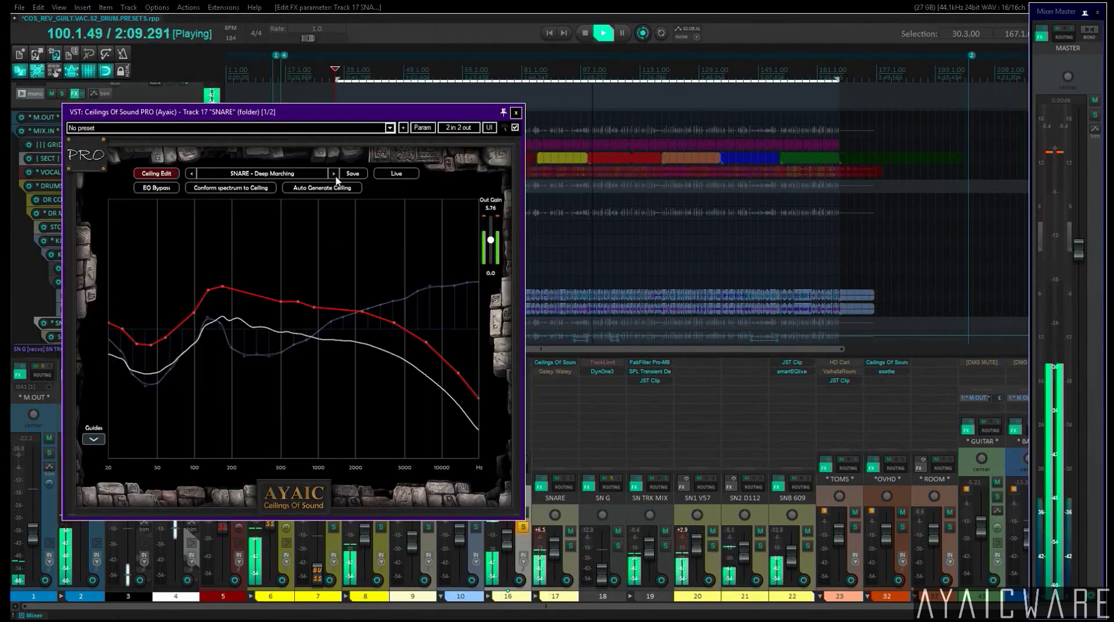
left_click(334, 176)
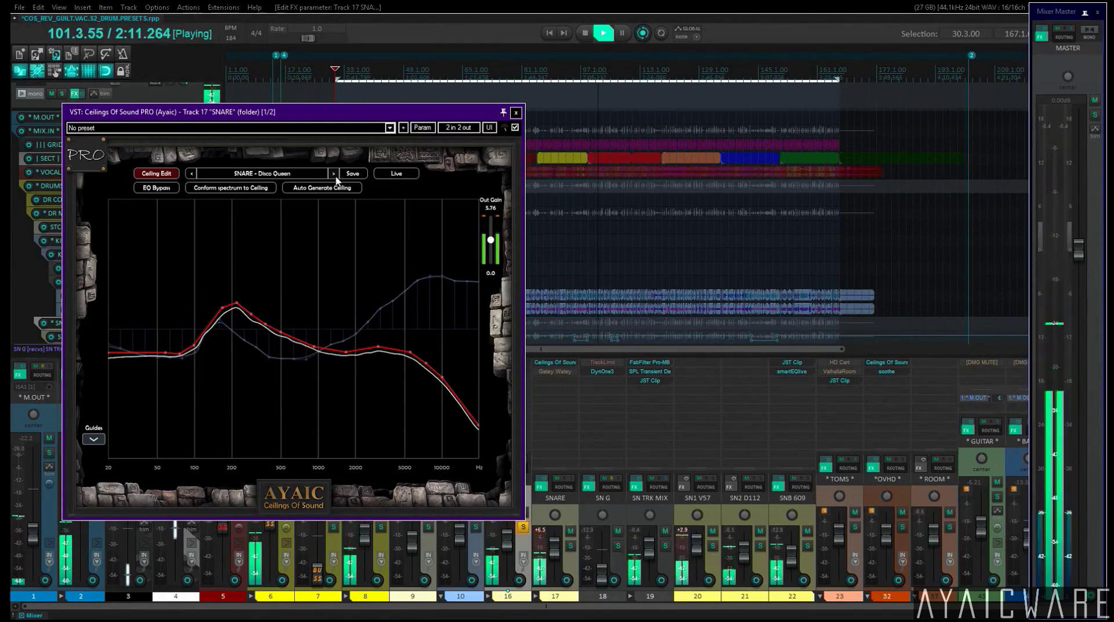
left_click(334, 176)
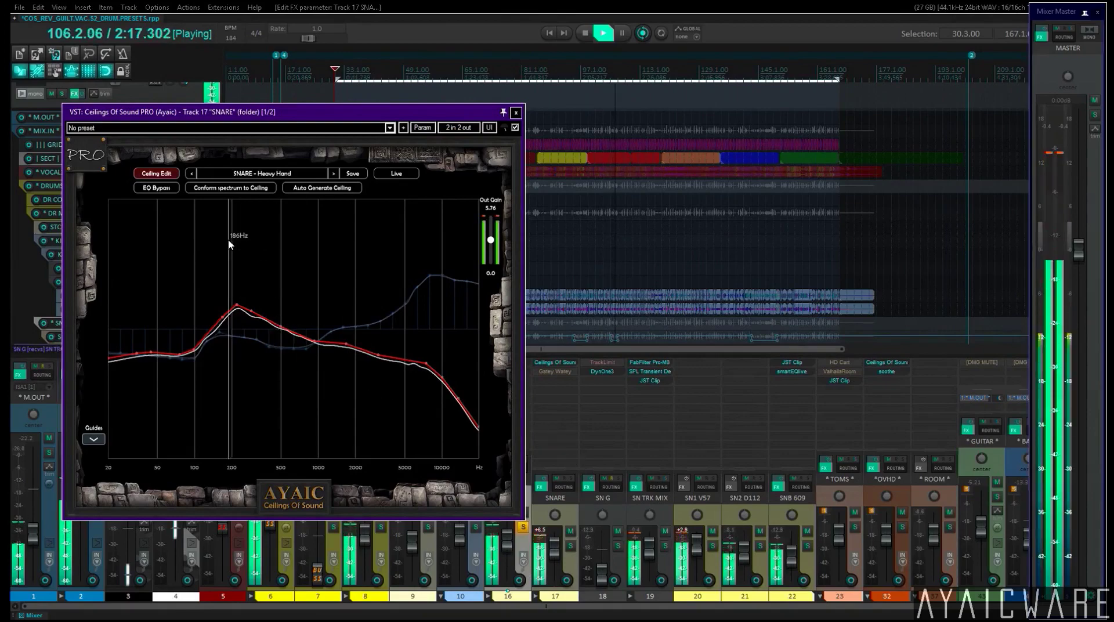
Set the SNARE output gain to 1.7 while toggling the EQ bypass to compare the snare at matched loudness.
left_click(168, 190)
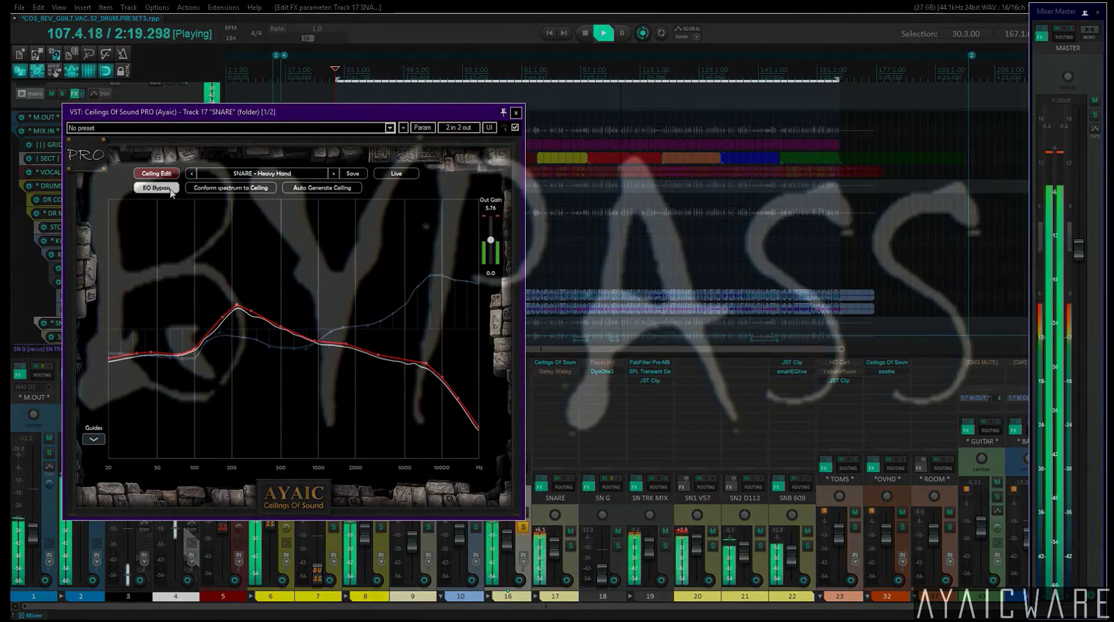
left_click(169, 190)
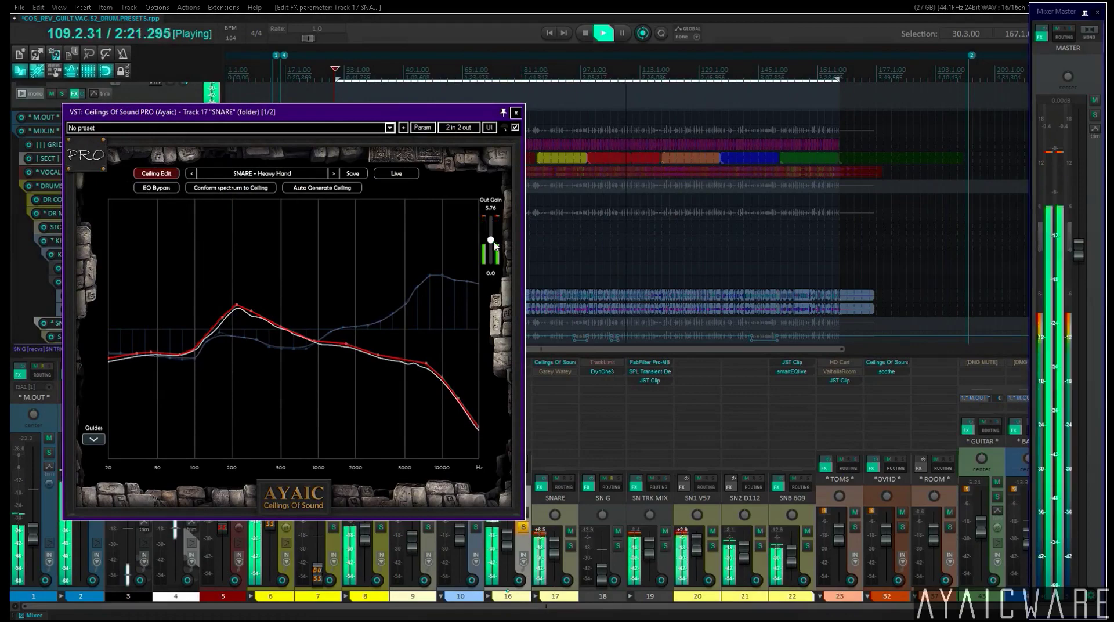
left_click(167, 191)
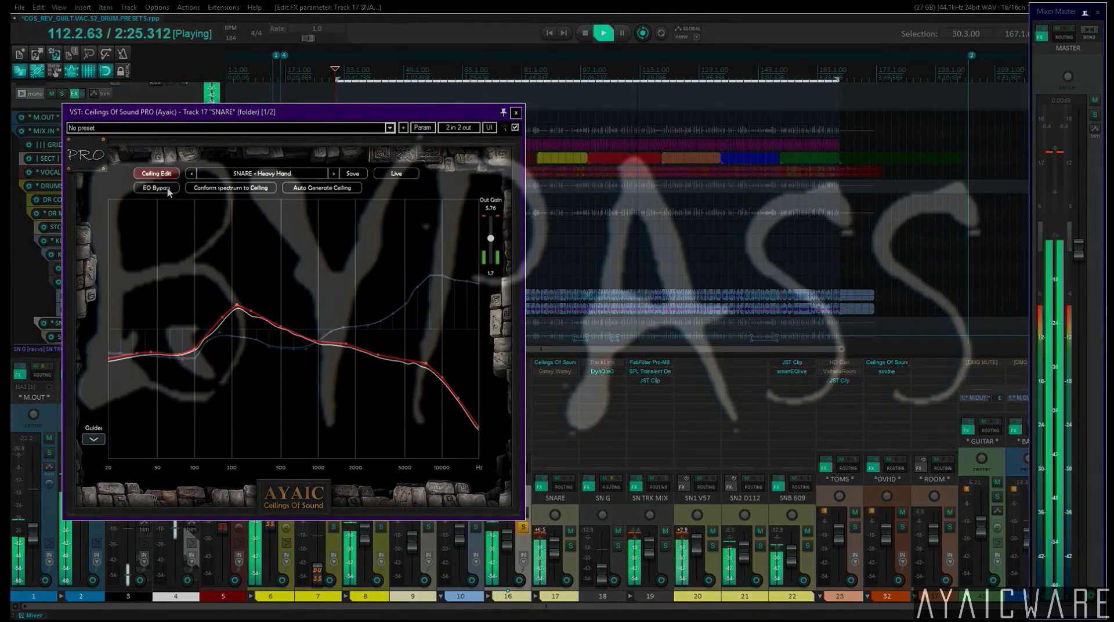
left_click(168, 191)
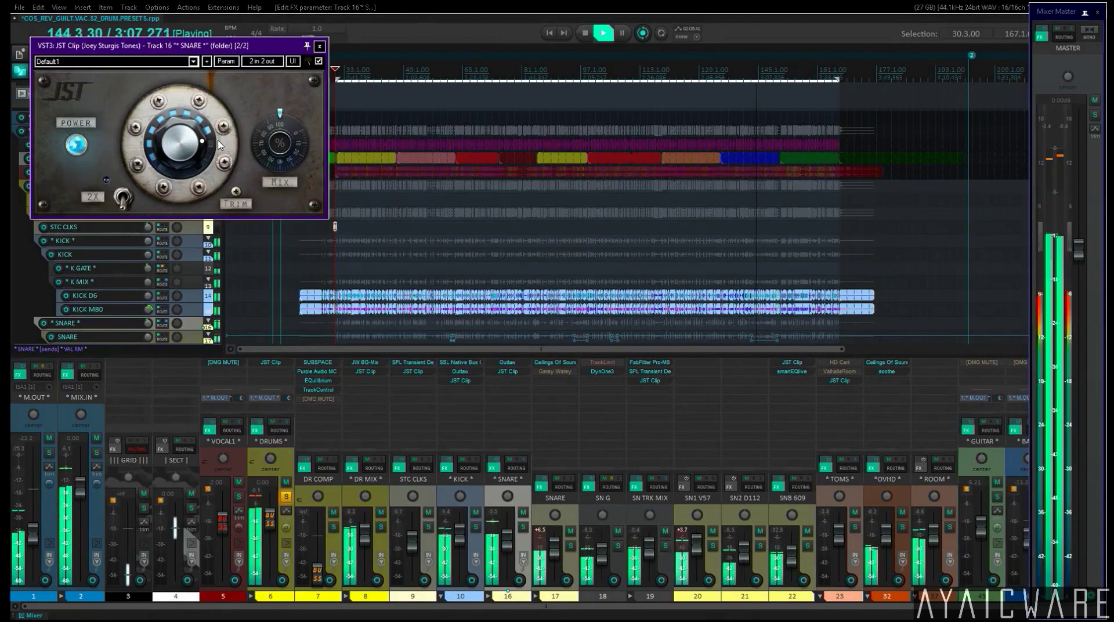
Turn up the JST Clip knob on the SNARE bus and reset the bus fader to 0.00 dB.
key("space")
key("space")
left_click_drag(179, 140, 181, 133)
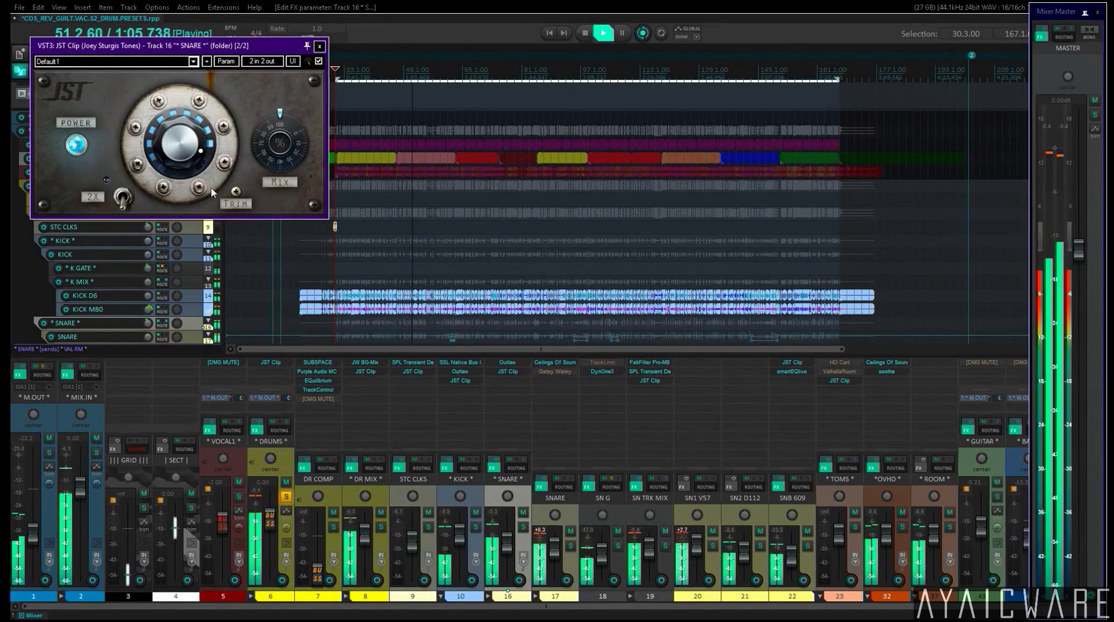
left_click(494, 511)
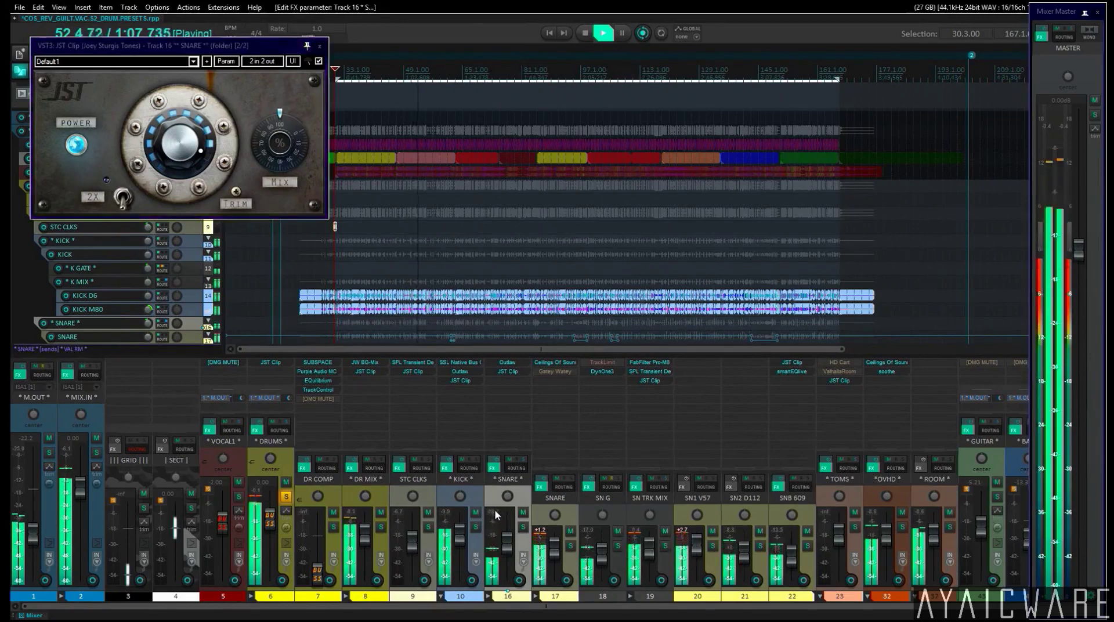
double_click(504, 543)
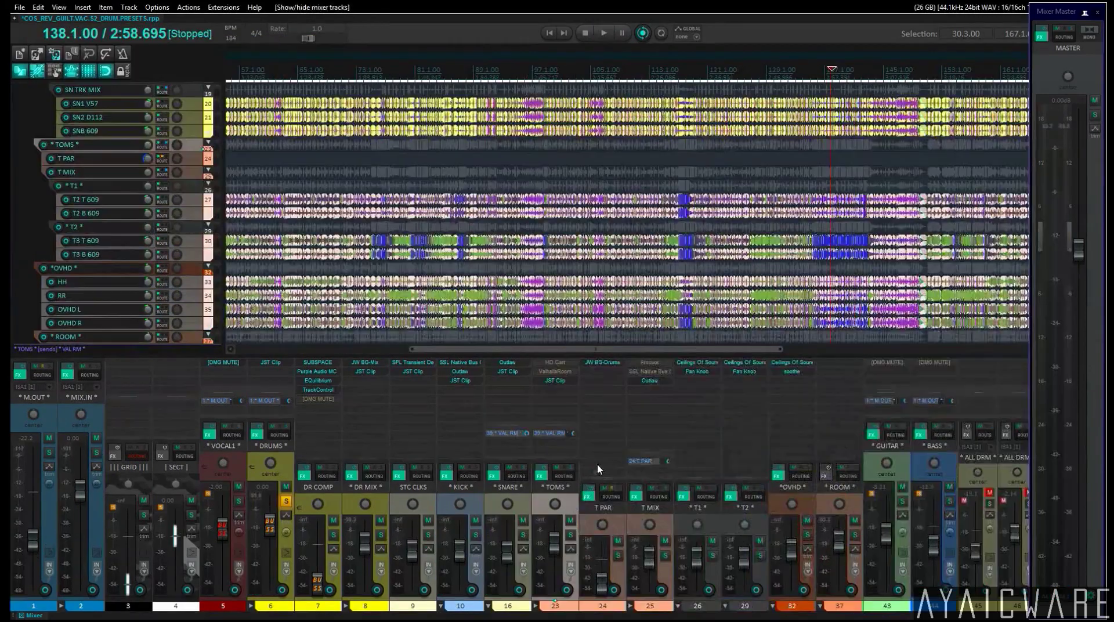
key("space")
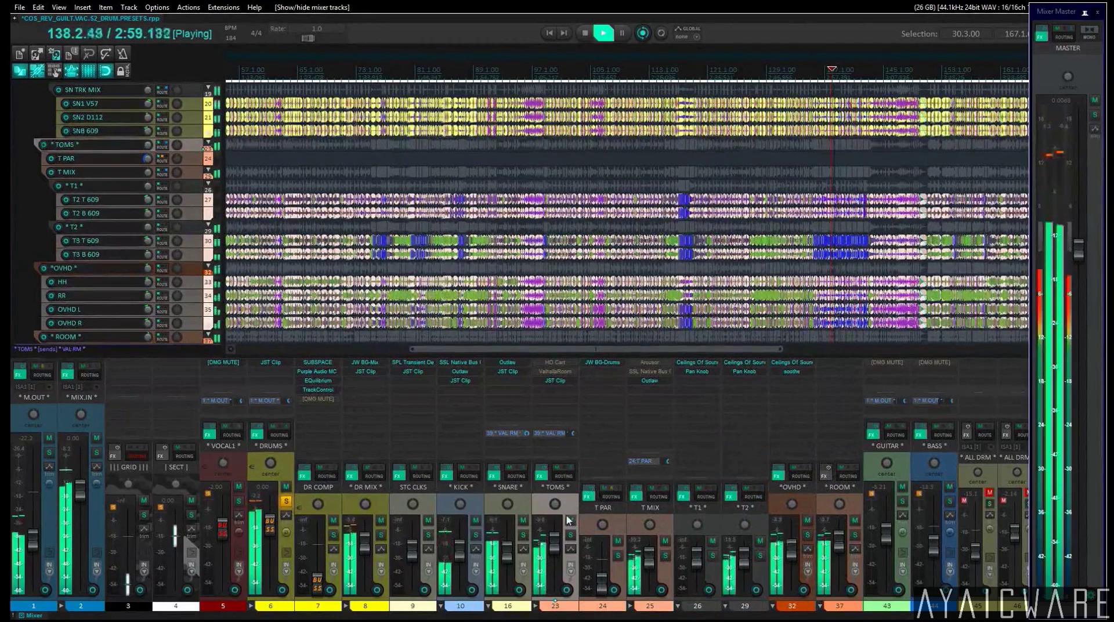
Solo the TOMS bus and loop playback over the busy tom passage starting at 135.1.00.
left_click(570, 534)
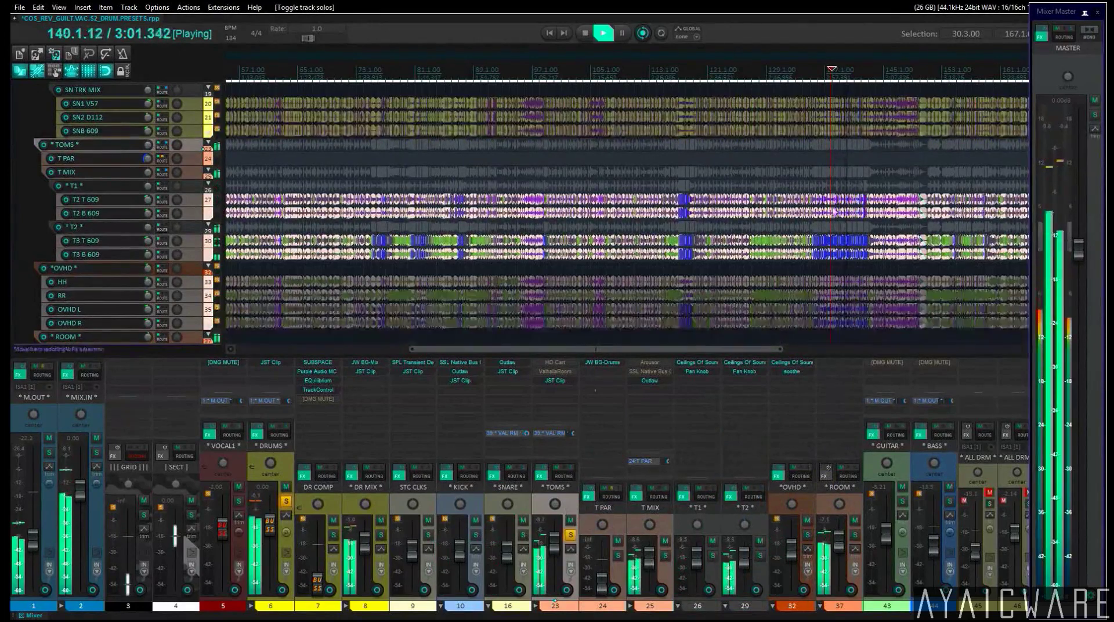
left_click_drag(874, 177, 811, 205)
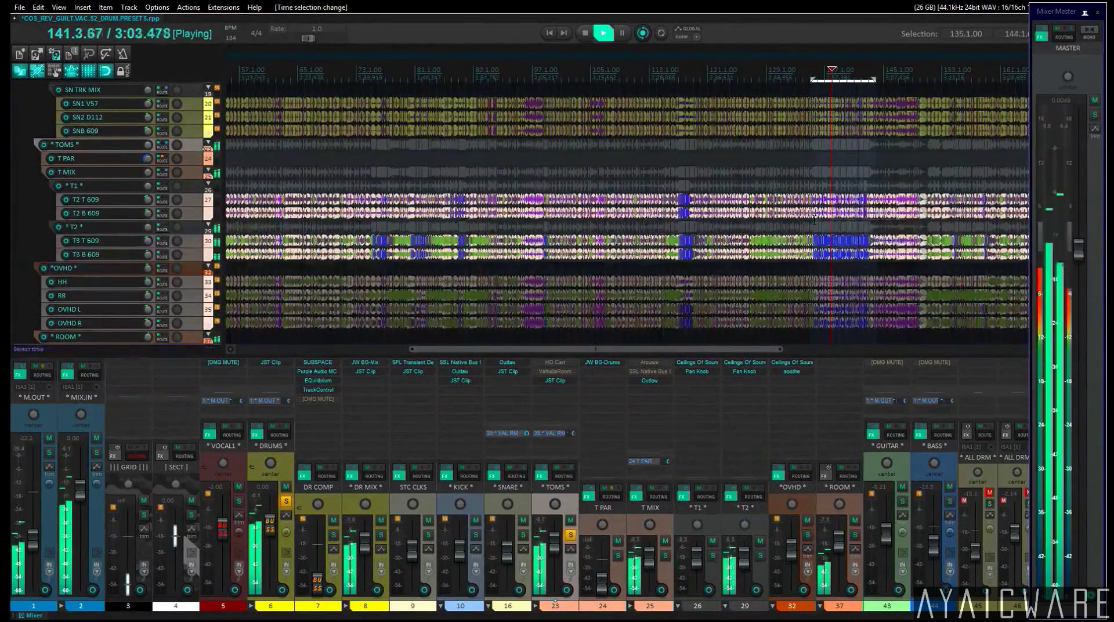
key("r")
Open the Ceilings Of Sound PRO windows of the T1 and T2 tom tracks.
left_click(697, 362)
left_click(746, 363)
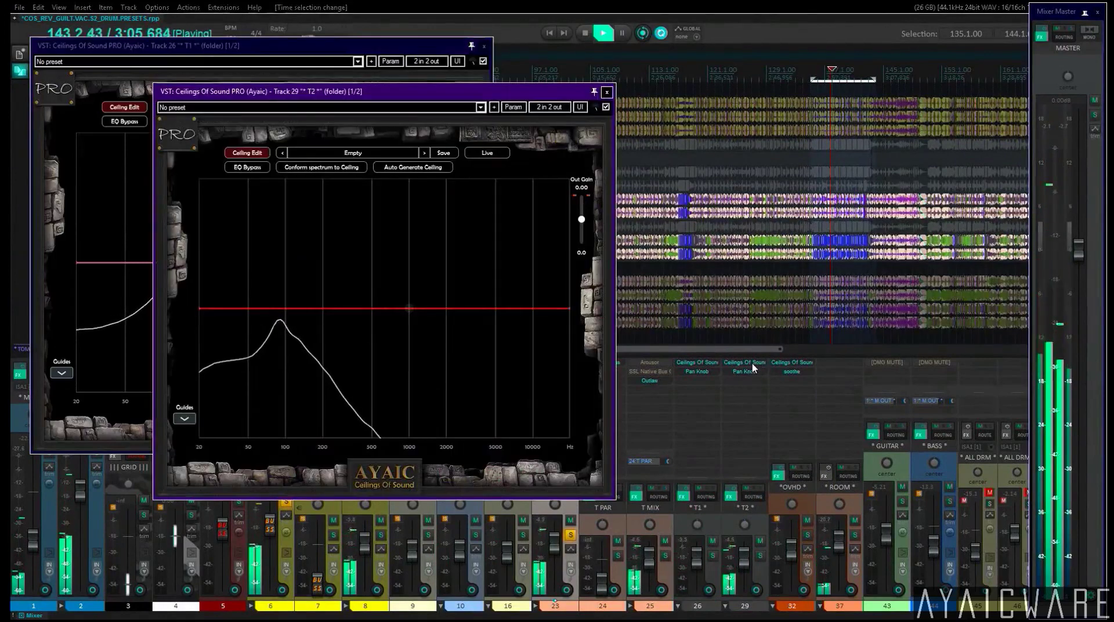
right_click(372, 268)
left_click(383, 297)
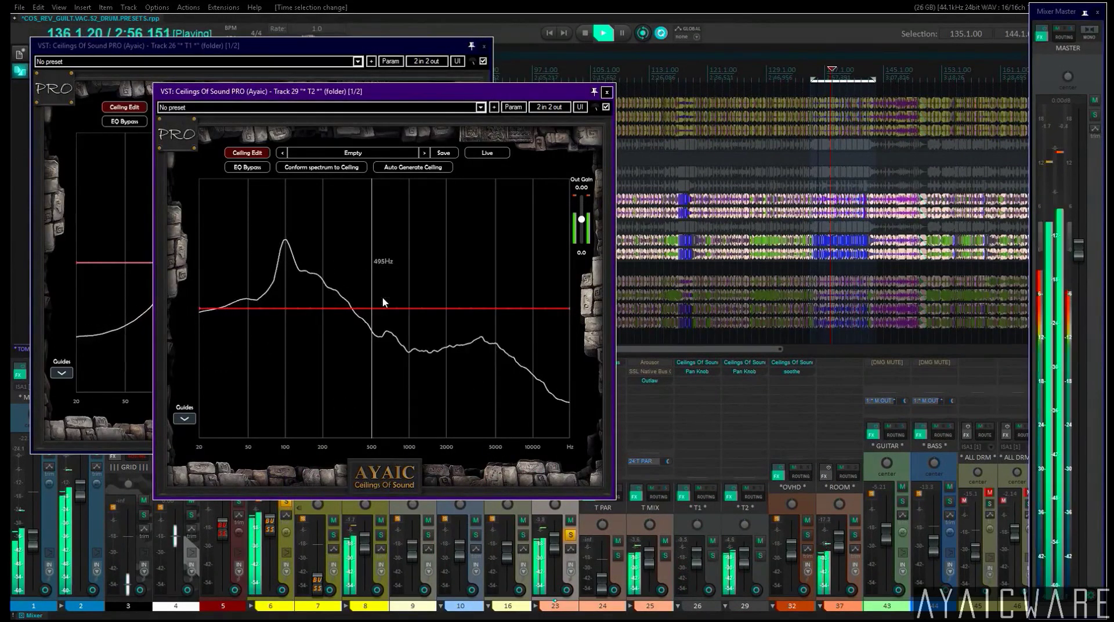
Load the factory drum preset TOM - Ambient Low on T2 and compare it with TOM - Ambient Mid.
left_click(363, 154)
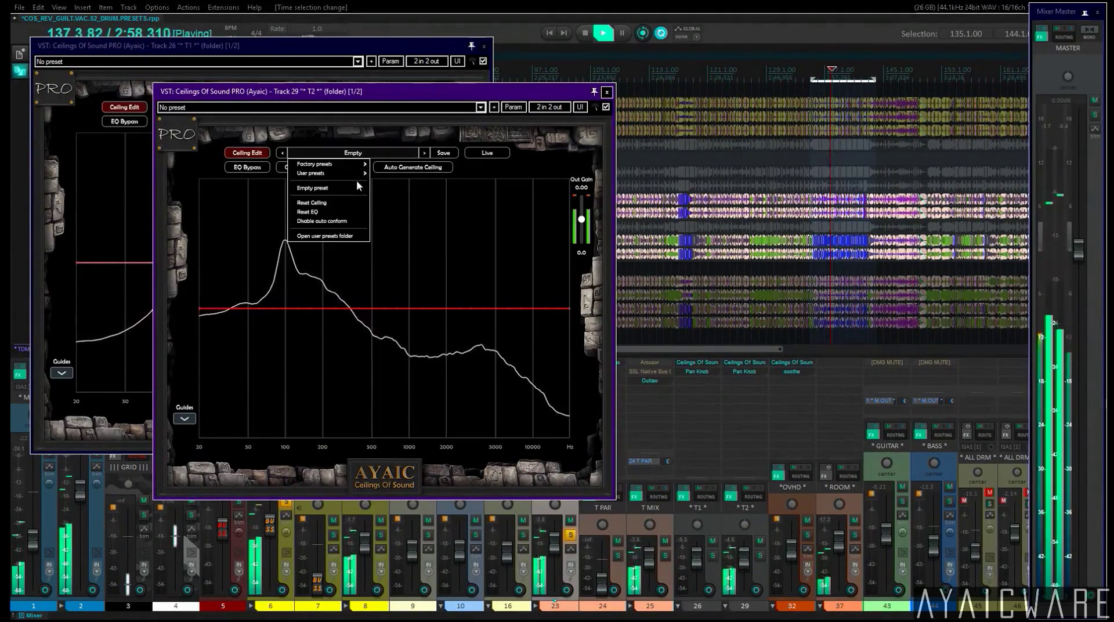
mouse_move(348, 164)
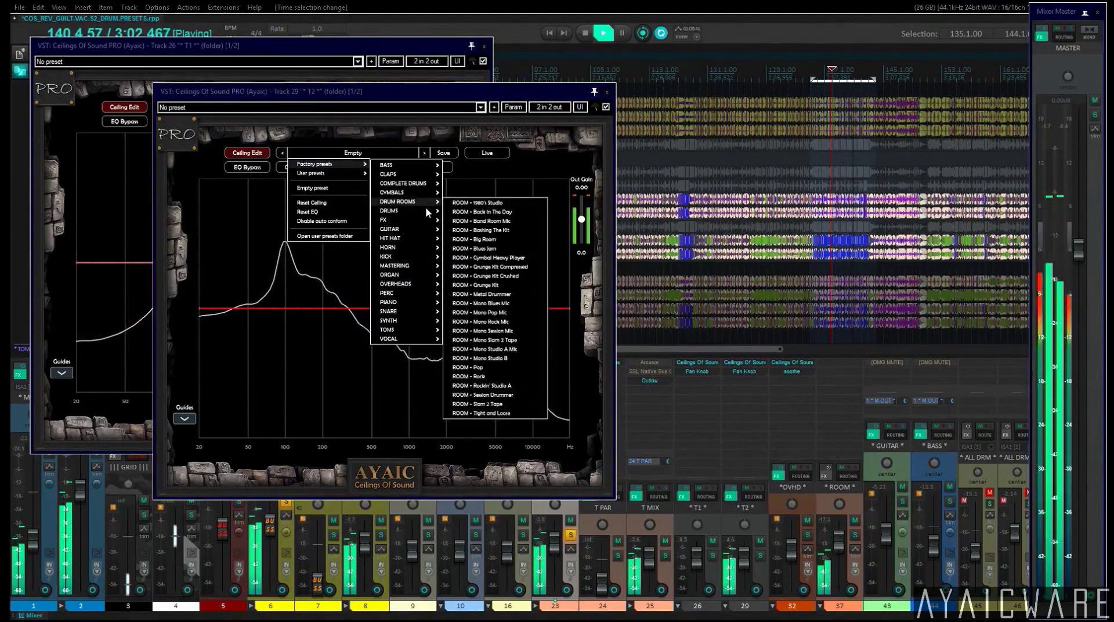
mouse_move(424, 211)
scroll(522, 553, "down", 10)
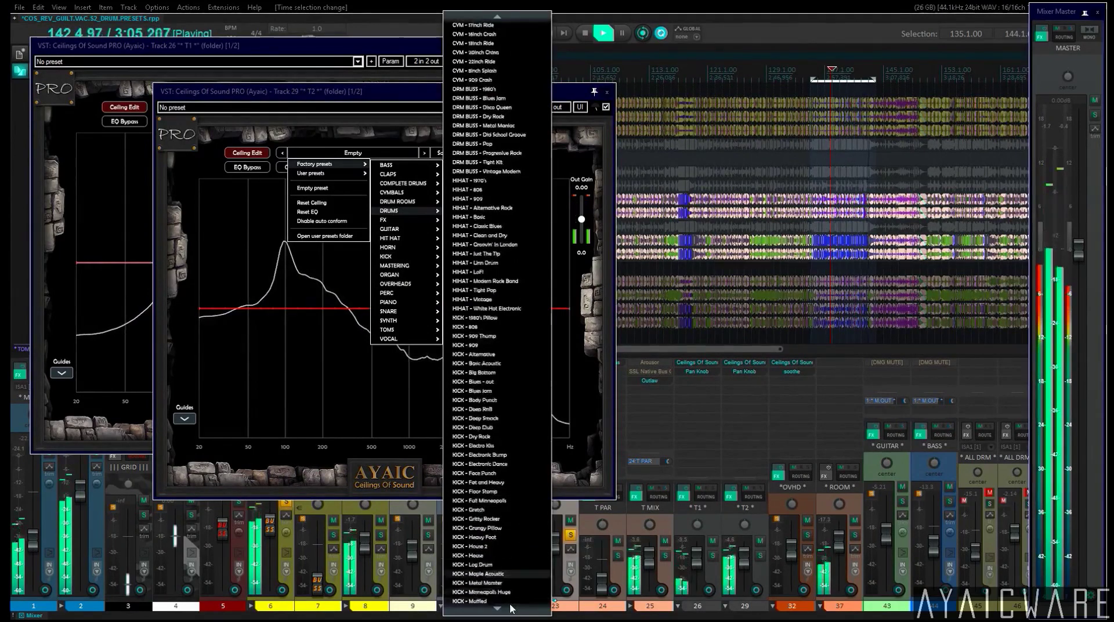
left_click(511, 573)
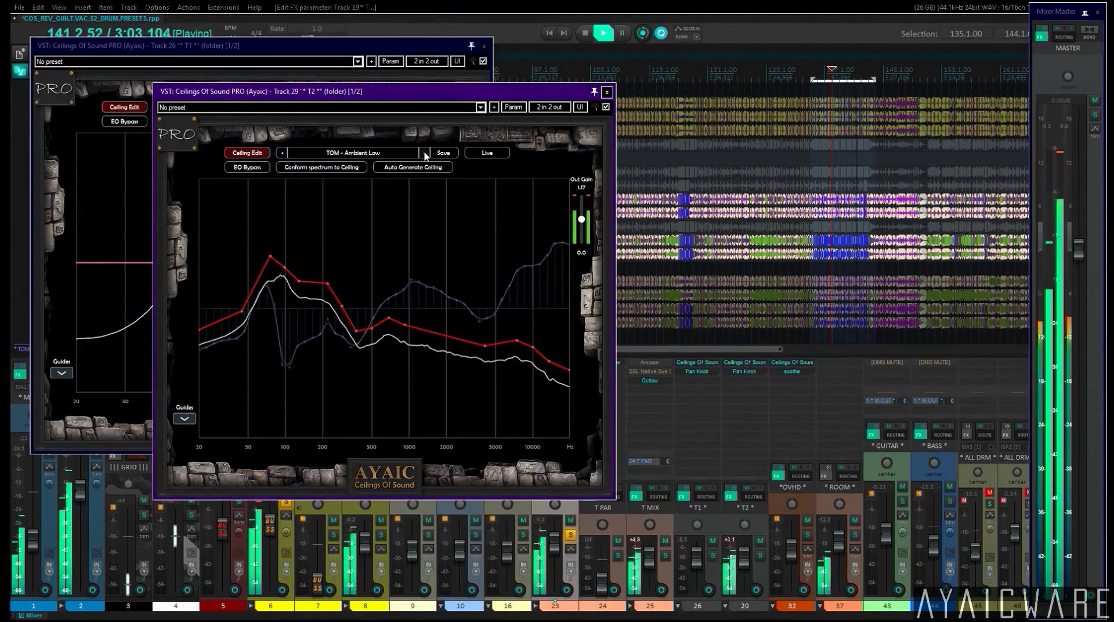
left_click(424, 153)
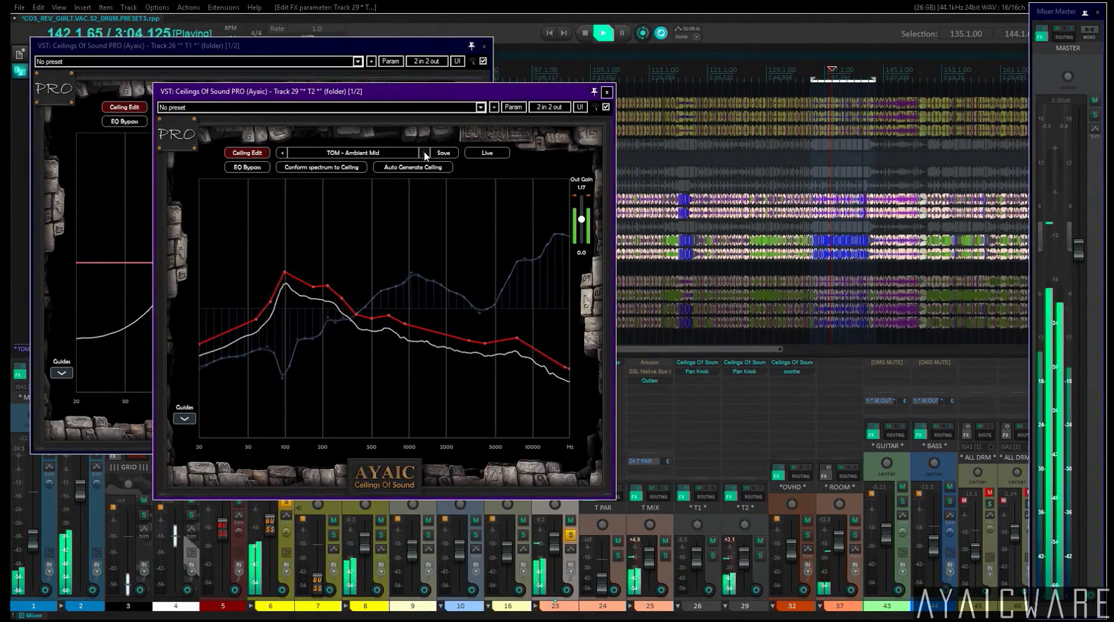
left_click(284, 153)
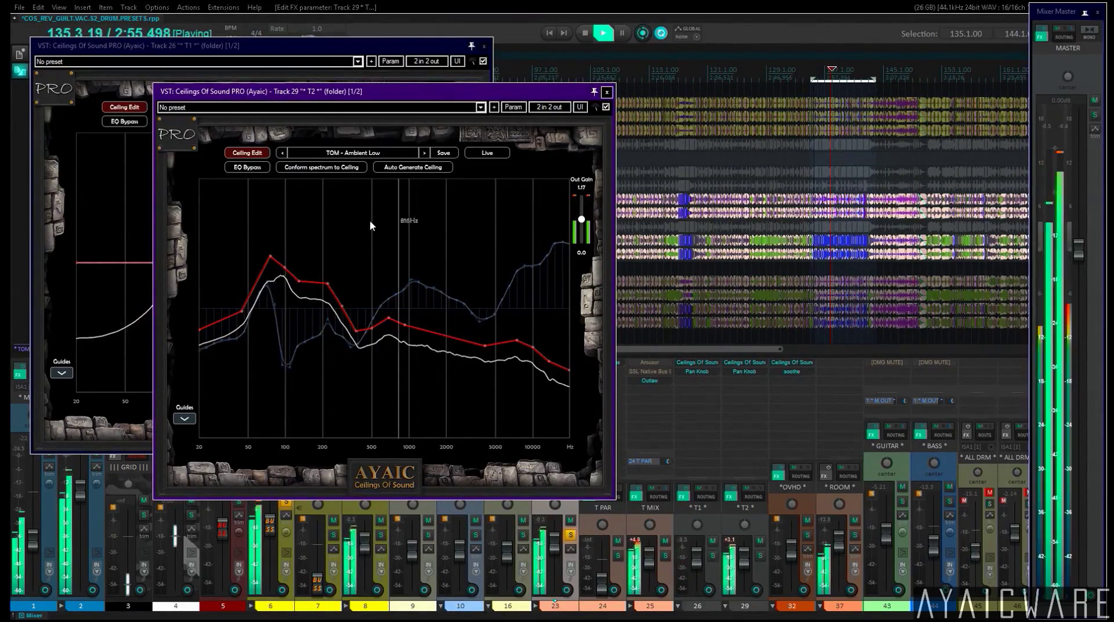
Pull down the EQ bands from about 6 kHz upward on T2 in EQ Edit mode, and return to Ceiling Edit.
left_click(251, 154)
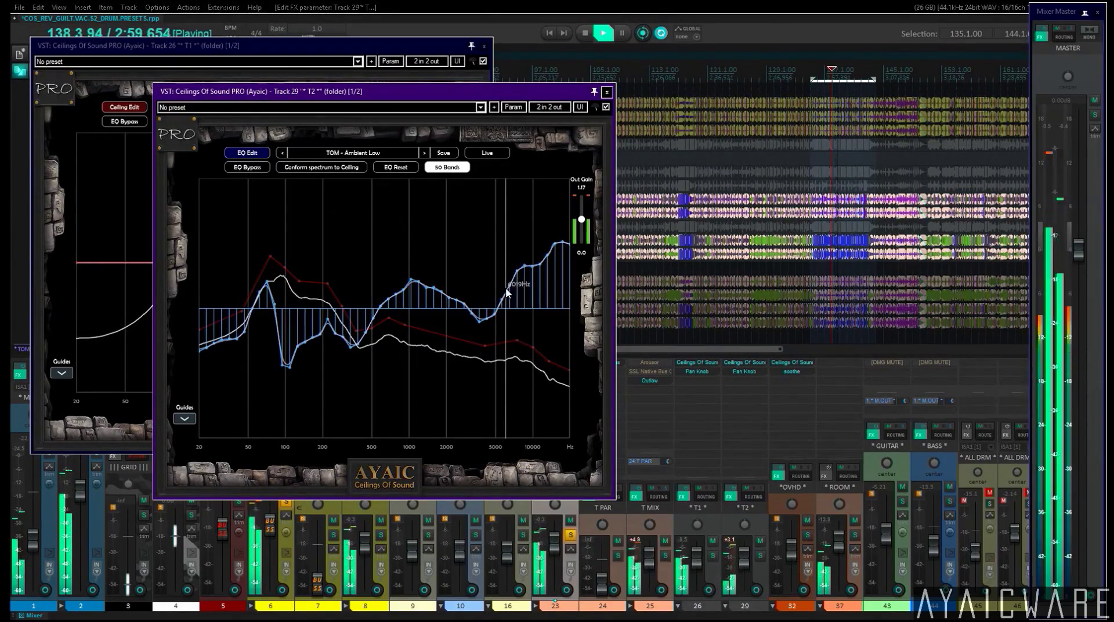
mouse_move(510, 293)
left_mouse_down()
mouse_move(566, 293)
mouse_move(504, 298)
mouse_move(583, 303)
mouse_move(521, 297)
mouse_move(507, 301)
mouse_move(508, 313)
mouse_move(502, 305)
mouse_move(526, 300)
mouse_move(592, 305)
mouse_move(552, 311)
mouse_move(574, 313)
mouse_move(568, 341)
mouse_move(525, 300)
mouse_move(582, 345)
left_mouse_up()
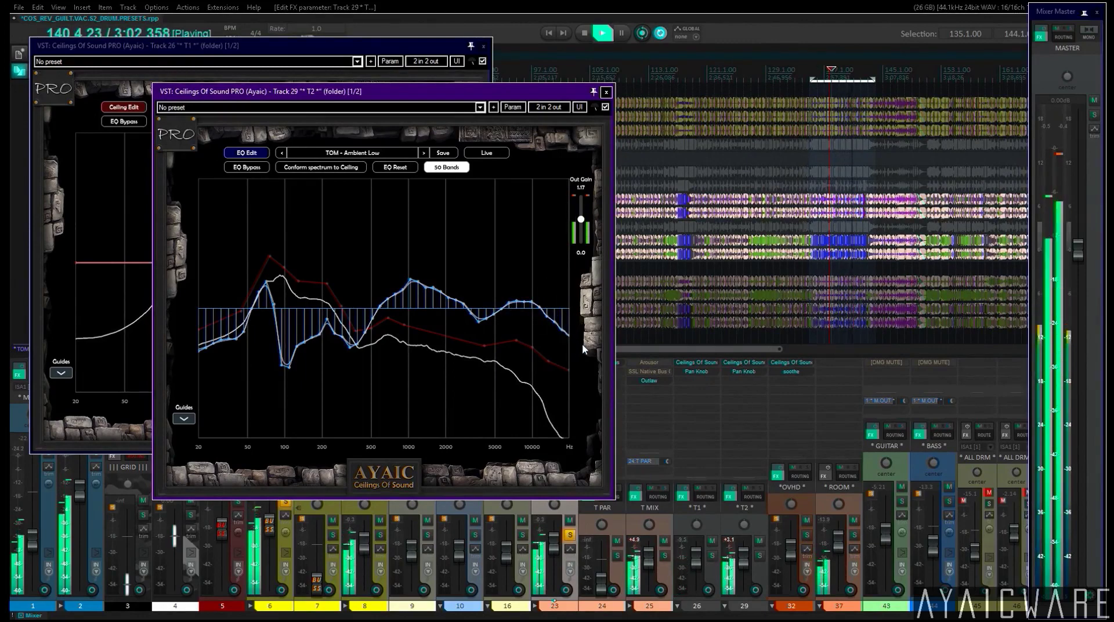
left_click(250, 155)
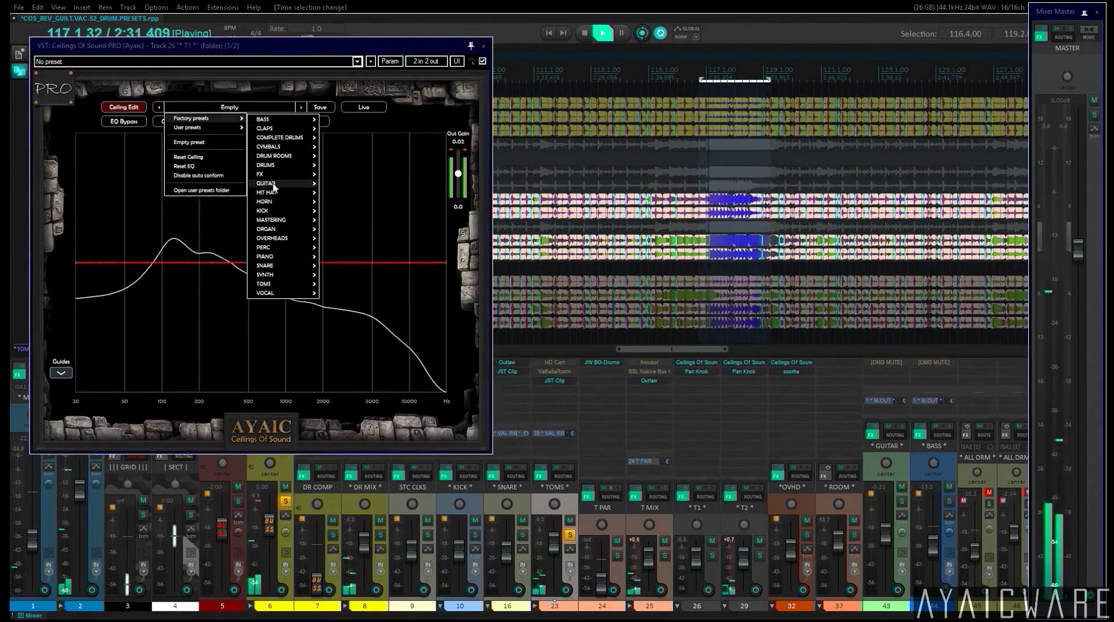
Load the factory drum preset TOM - Ambient Mid on the T1 track.
mouse_move(276, 193)
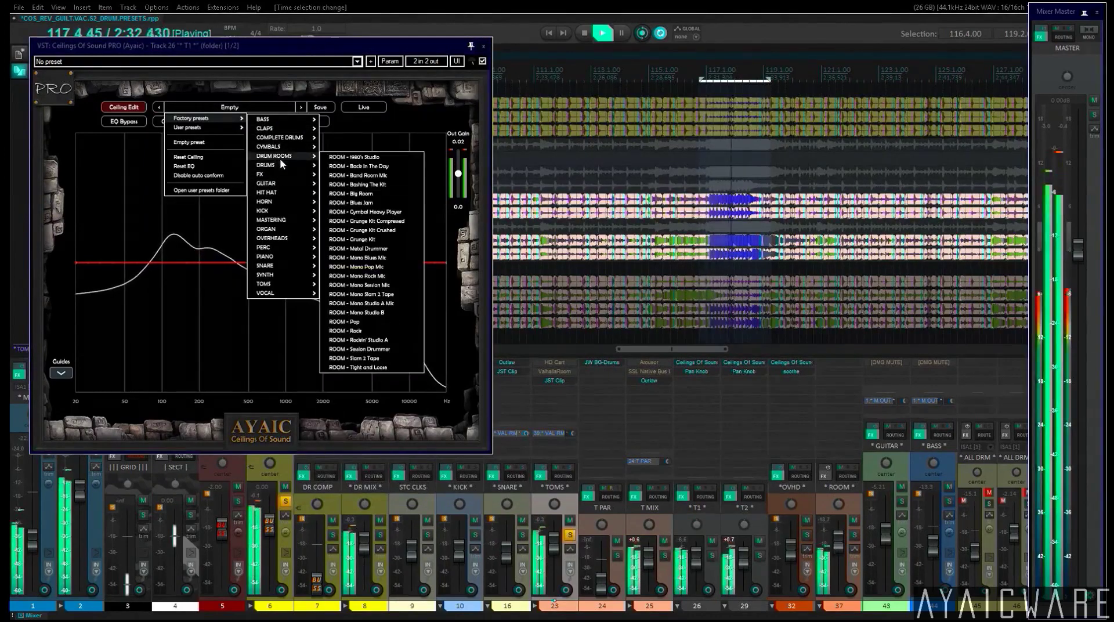
mouse_move(280, 165)
left_click(358, 326)
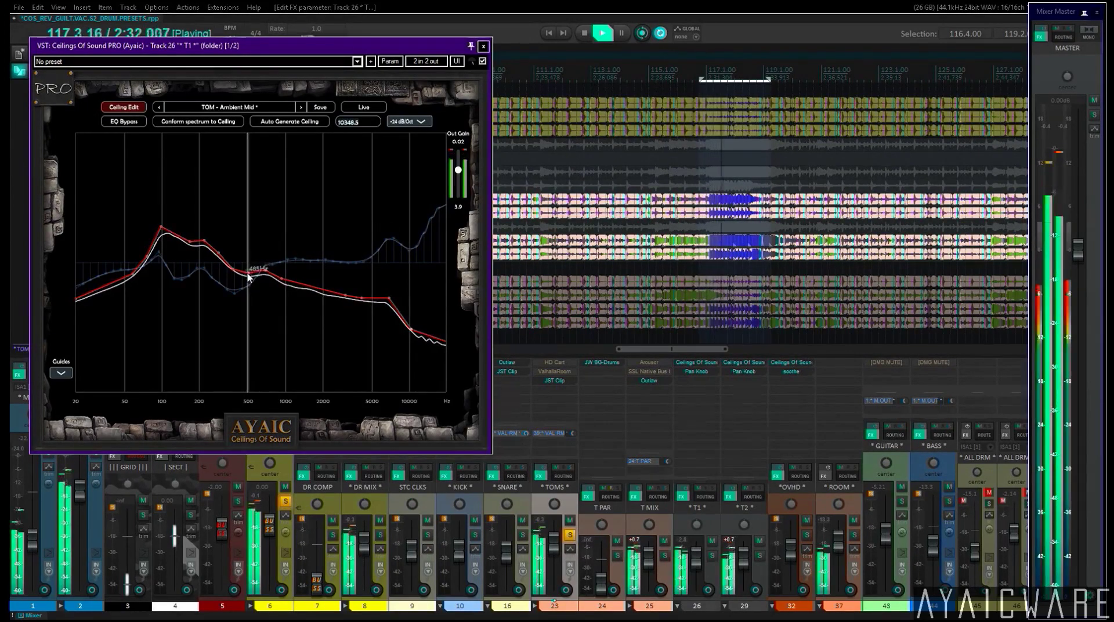
Lower the T1 ceiling point at 464.7 Hz, conform the spectrum to the ceiling and compare with the EQ bypassed.
scroll(247, 275, "up", 3)
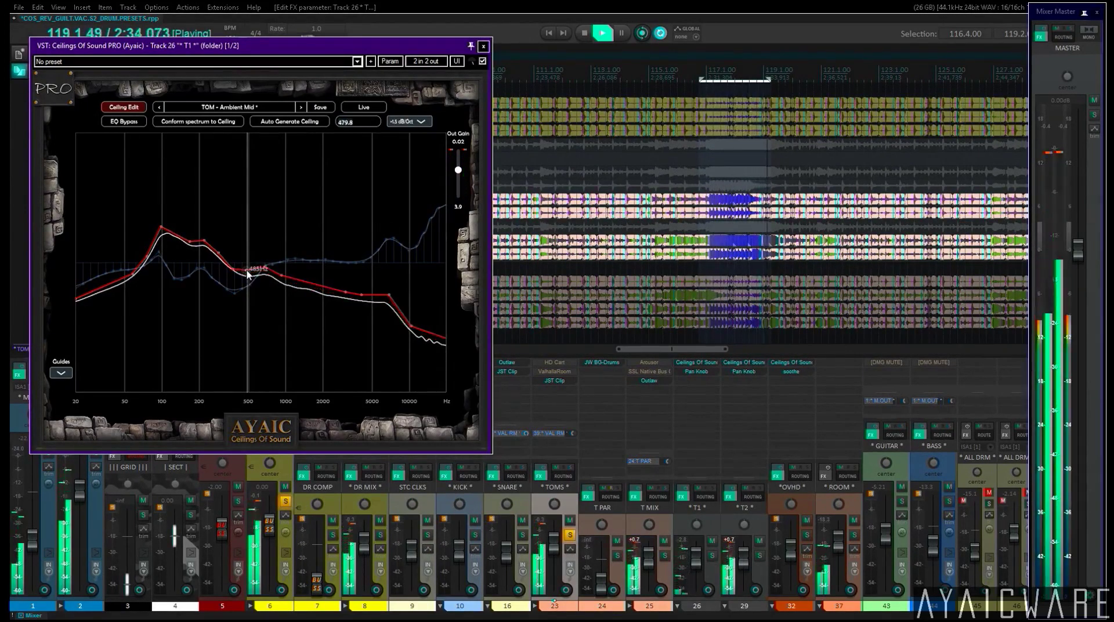
left_click(231, 123)
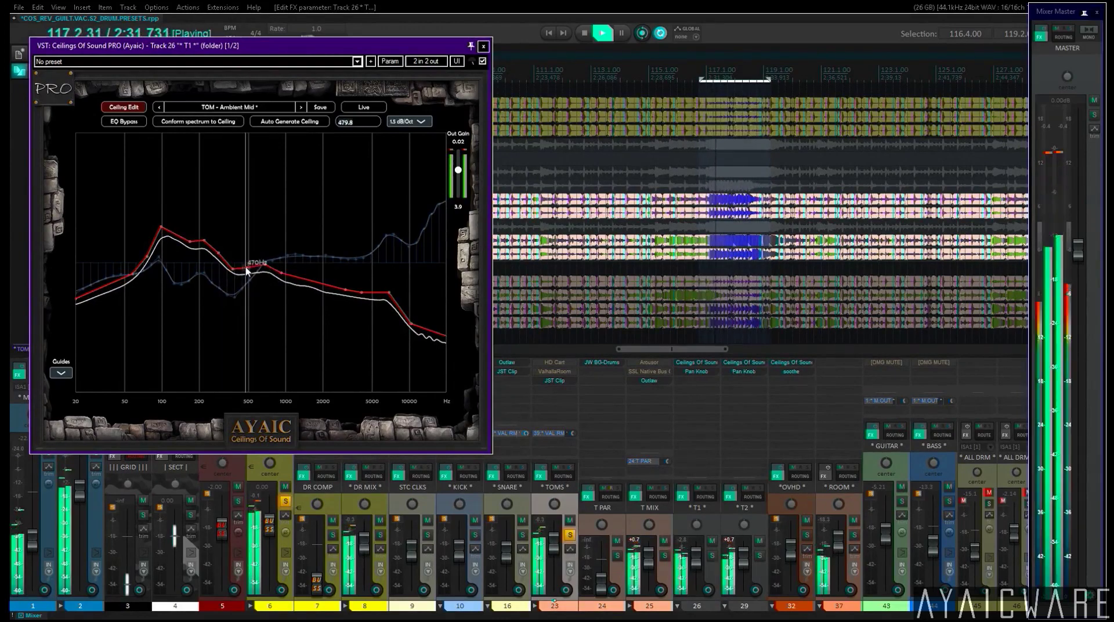
left_click_drag(249, 259, 246, 286)
left_click(240, 122)
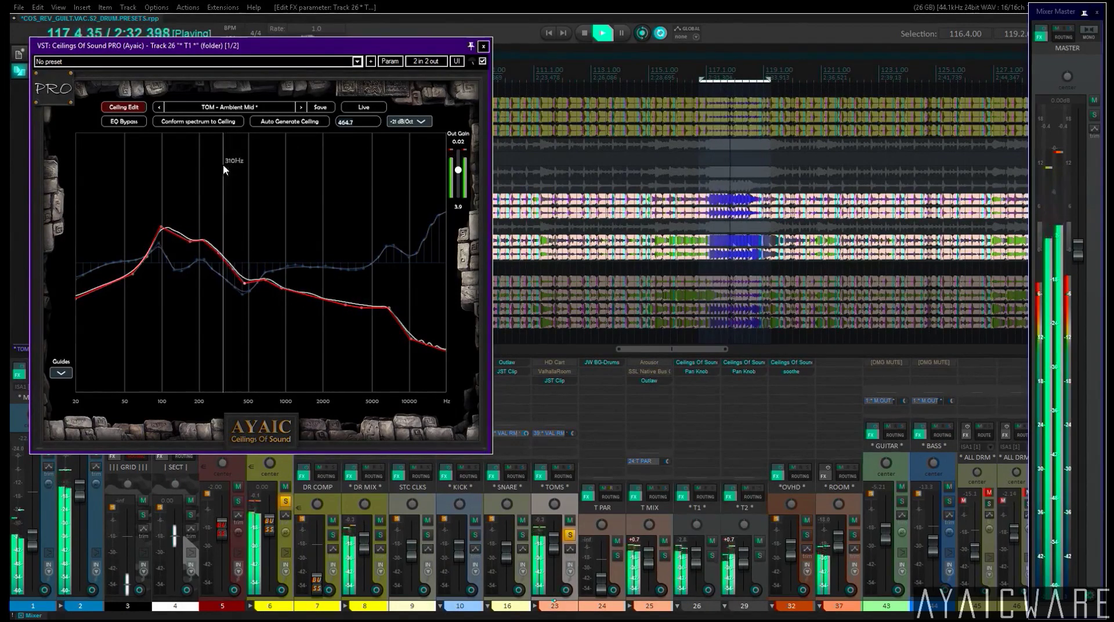
left_click(134, 122)
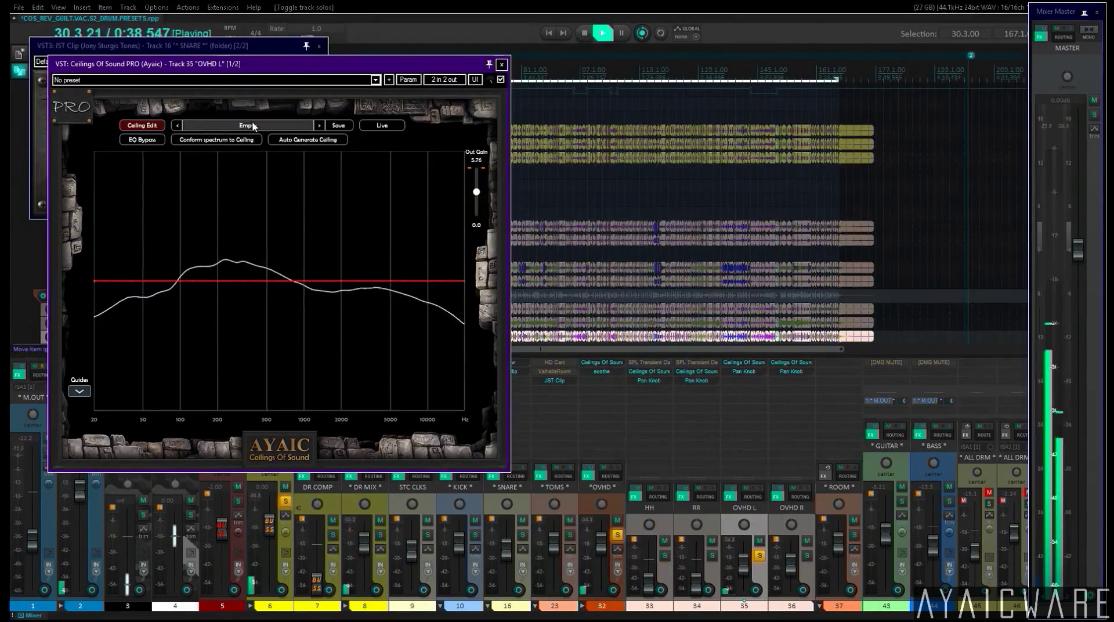
Load the factory drum preset OVRHD - 1980's Radio Hit on the OVHD L track.
left_click(253, 126)
mouse_move(253, 136)
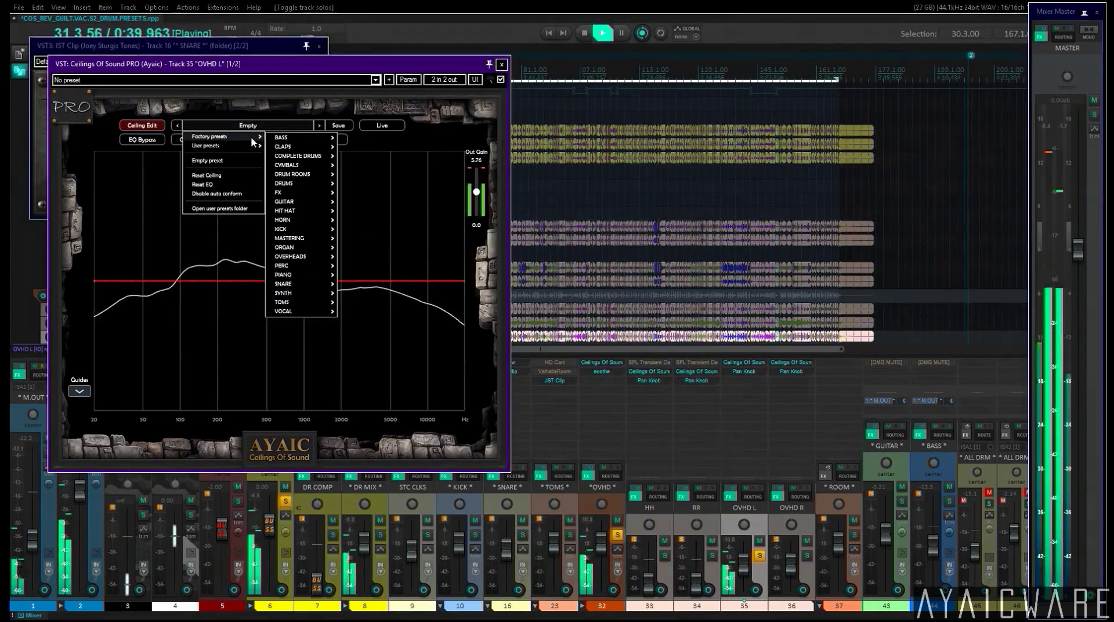
mouse_move(303, 176)
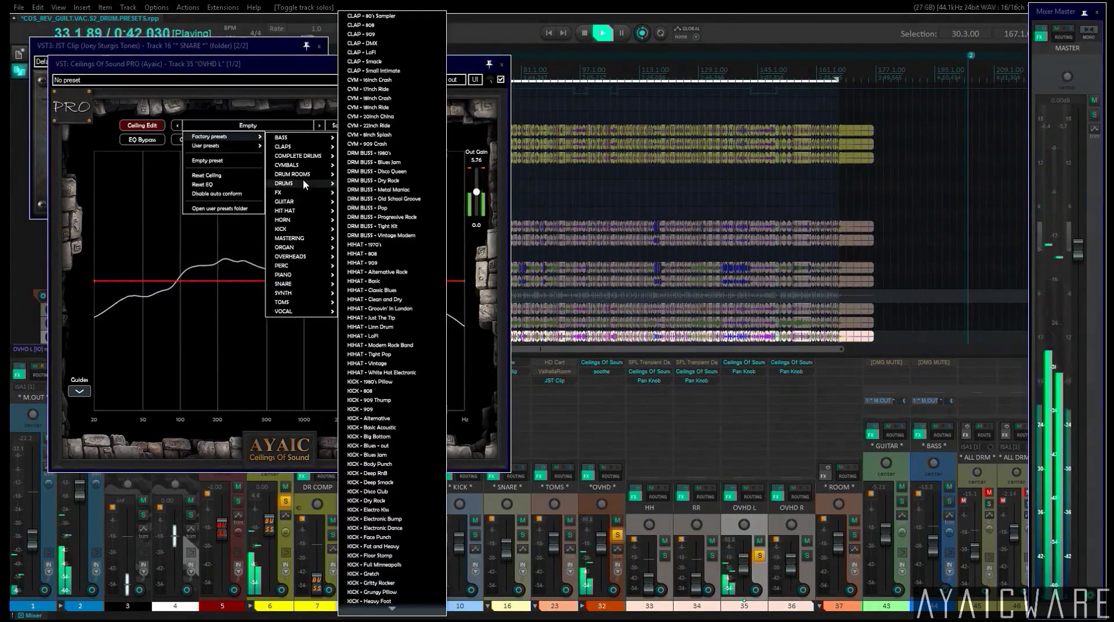
mouse_move(388, 608)
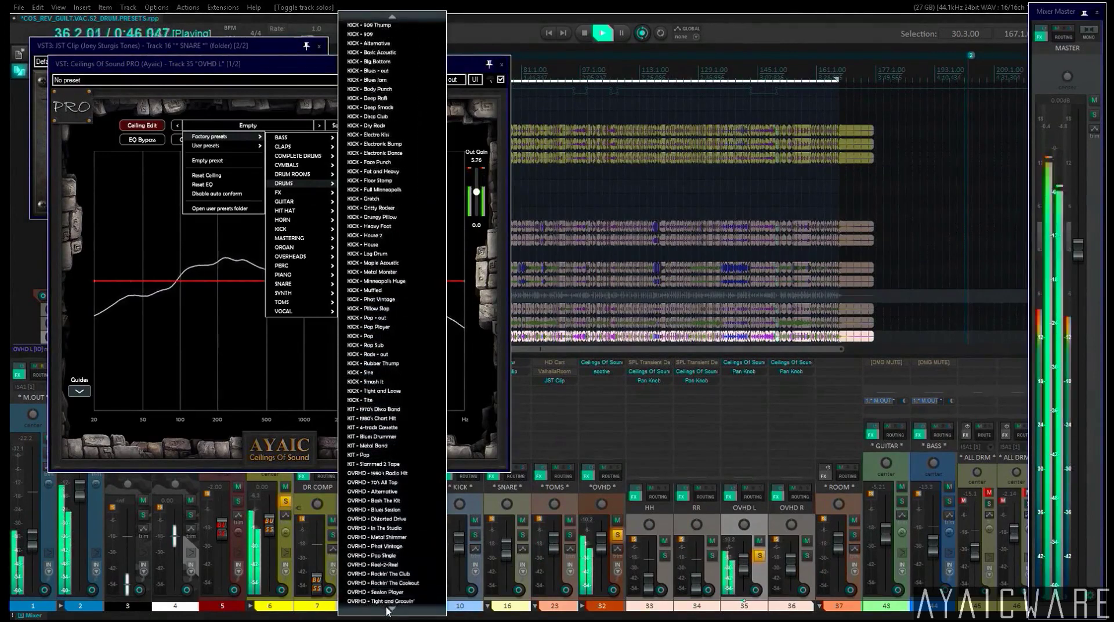
left_click(377, 438)
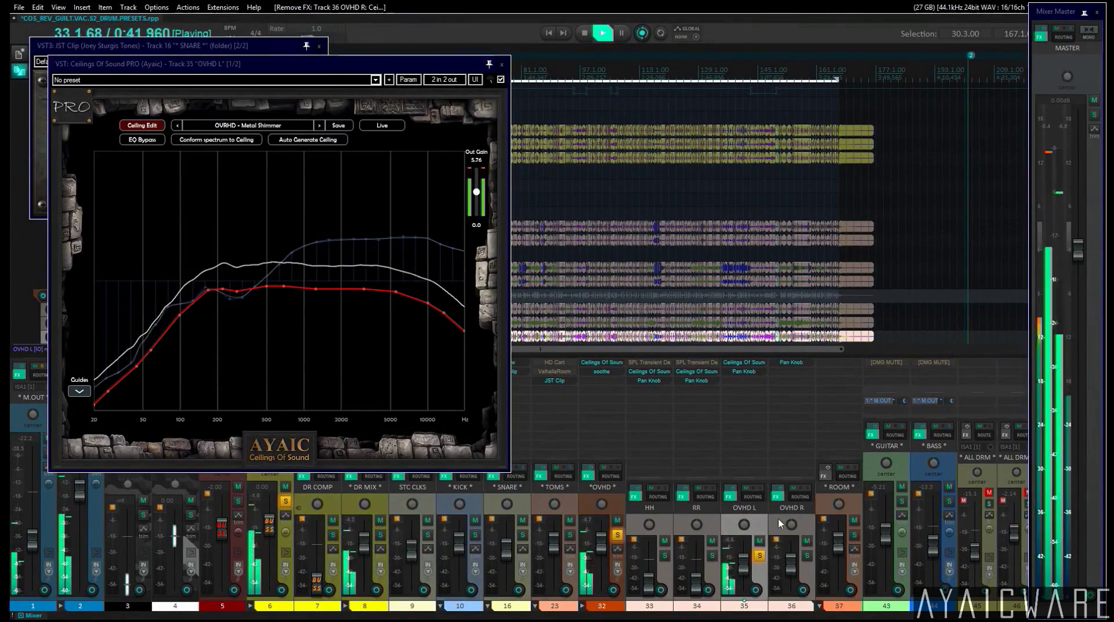
Solo OVHD R alongside OVHD L and copy the OVHD L Ceilings Of Sound PRO instance with OVRHD - Metal Shimmer onto it.
left_click(779, 518)
key("F6")
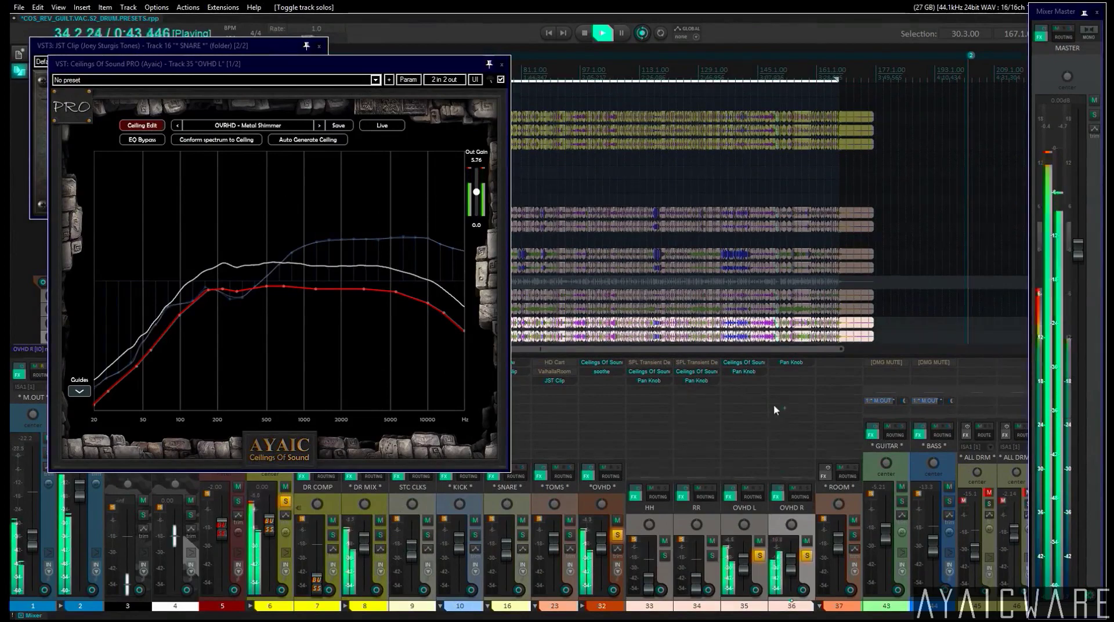
left_click_drag(752, 364, 783, 370)
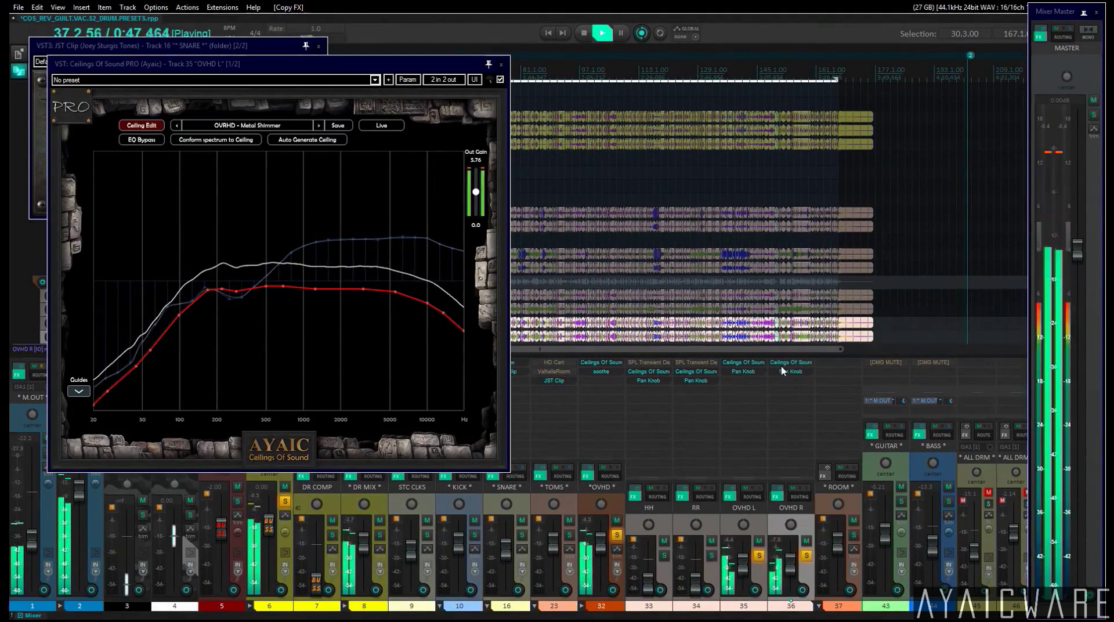
Match the overheads' output gain at -3.4 while toggling the plugin bypass on OVHD L and OVHD R.
left_click(748, 363, "shift")
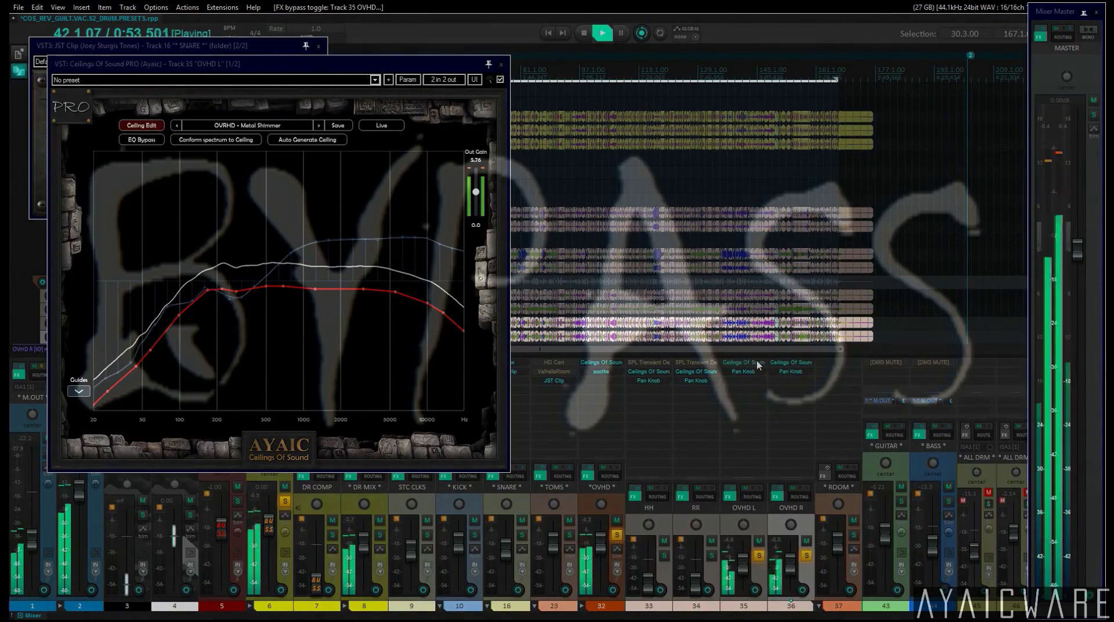
left_click(757, 360, "shift")
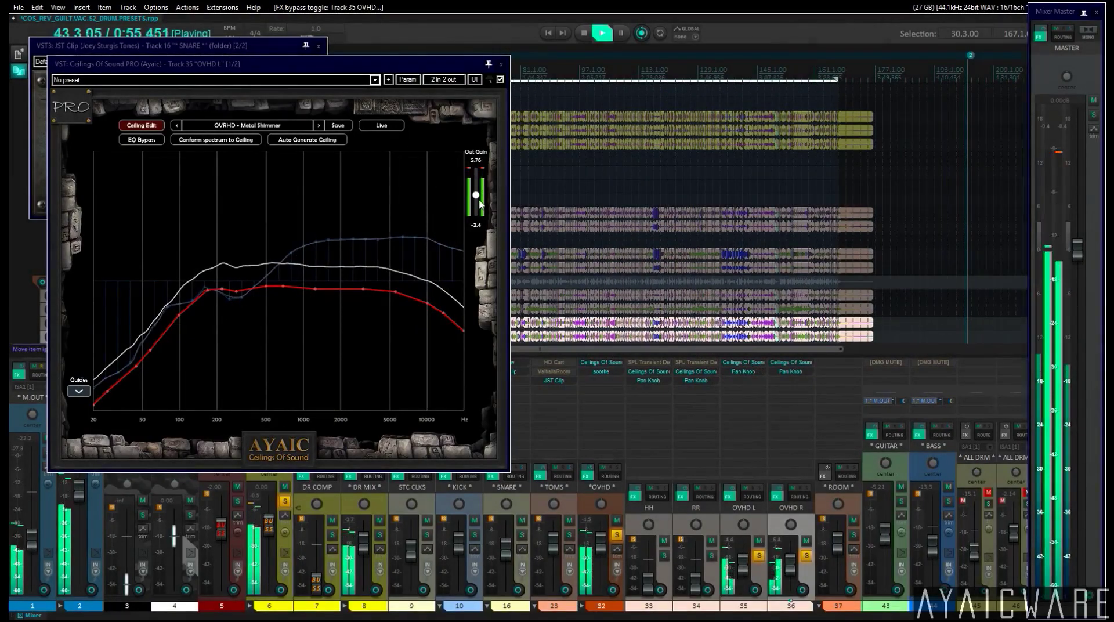
left_click(772, 366, "shift")
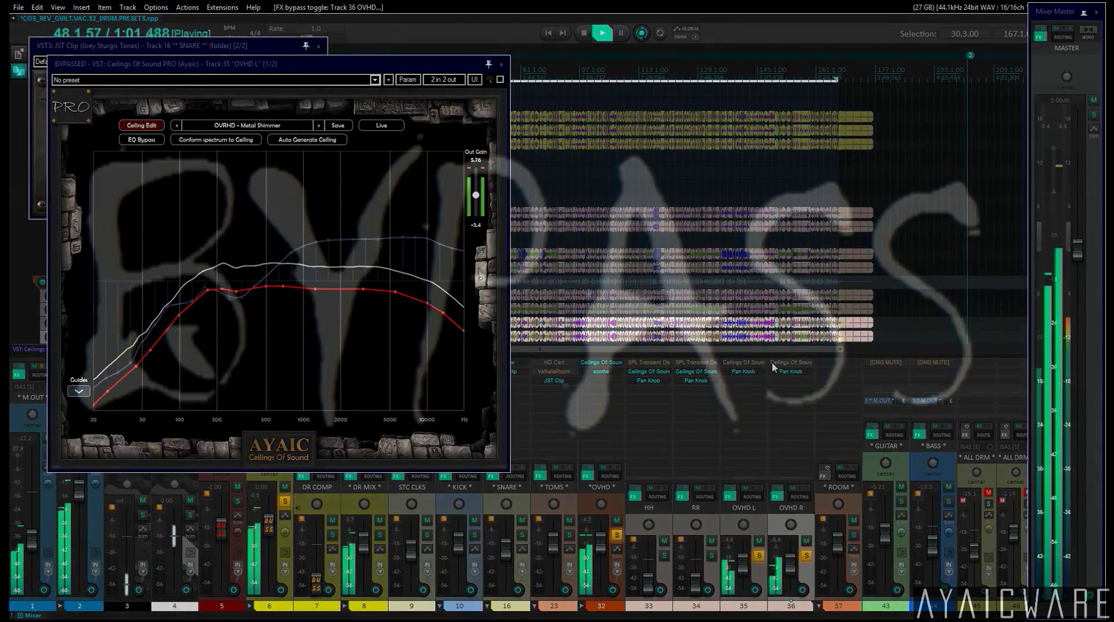
left_click(772, 366, "shift")
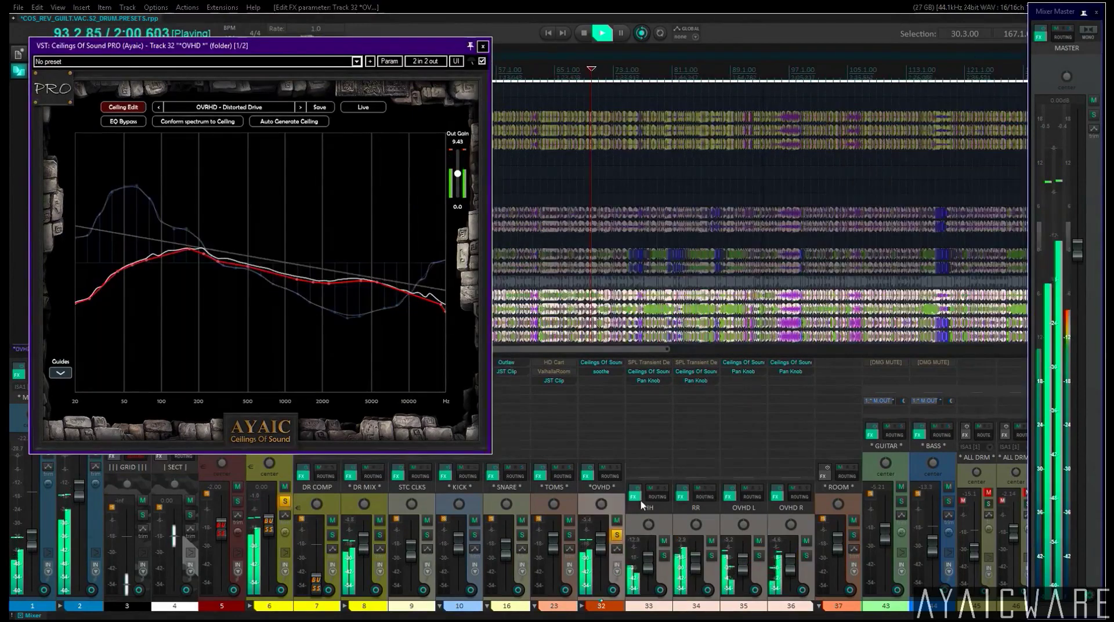
Unsolo the OVHD bus to hear the full kit and switch its preset to OVRHD - In The Studio.
left_click(620, 510)
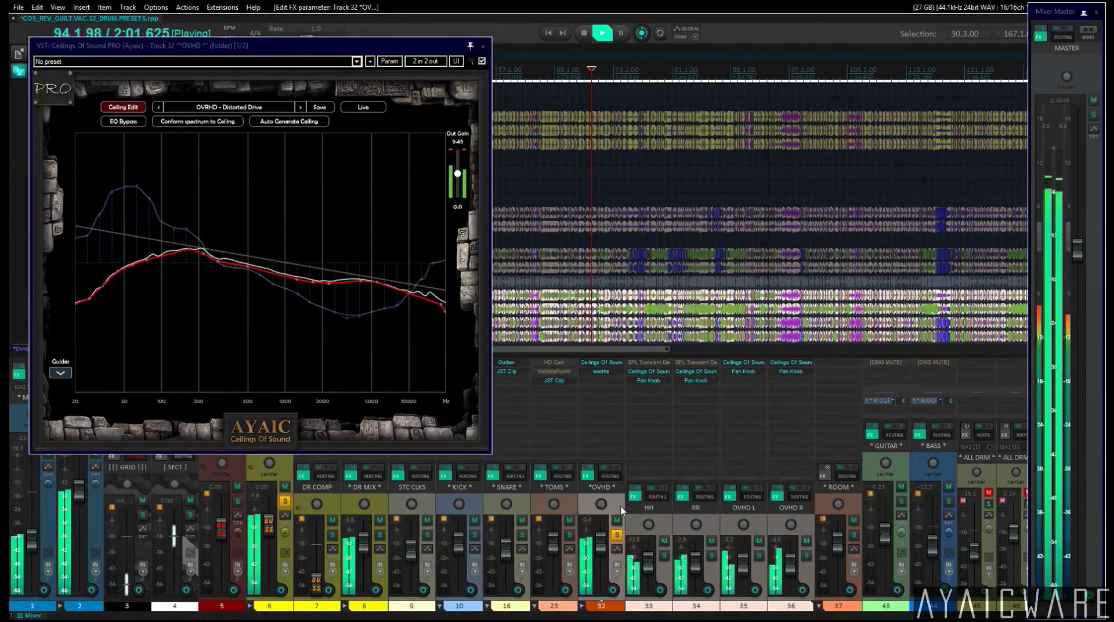
left_click(616, 534)
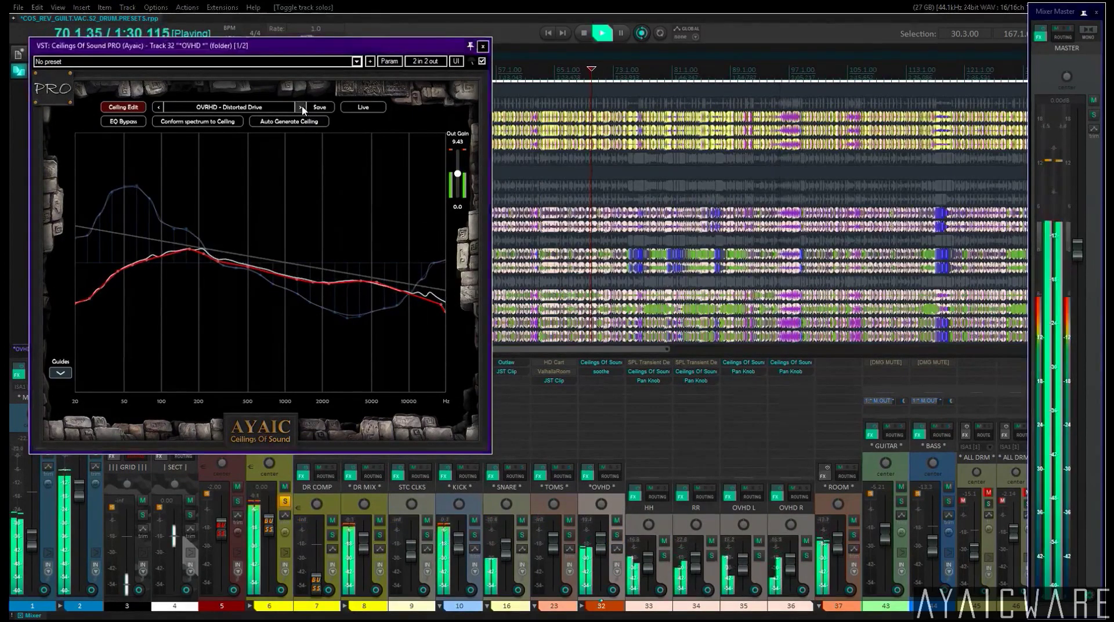
left_click(302, 109)
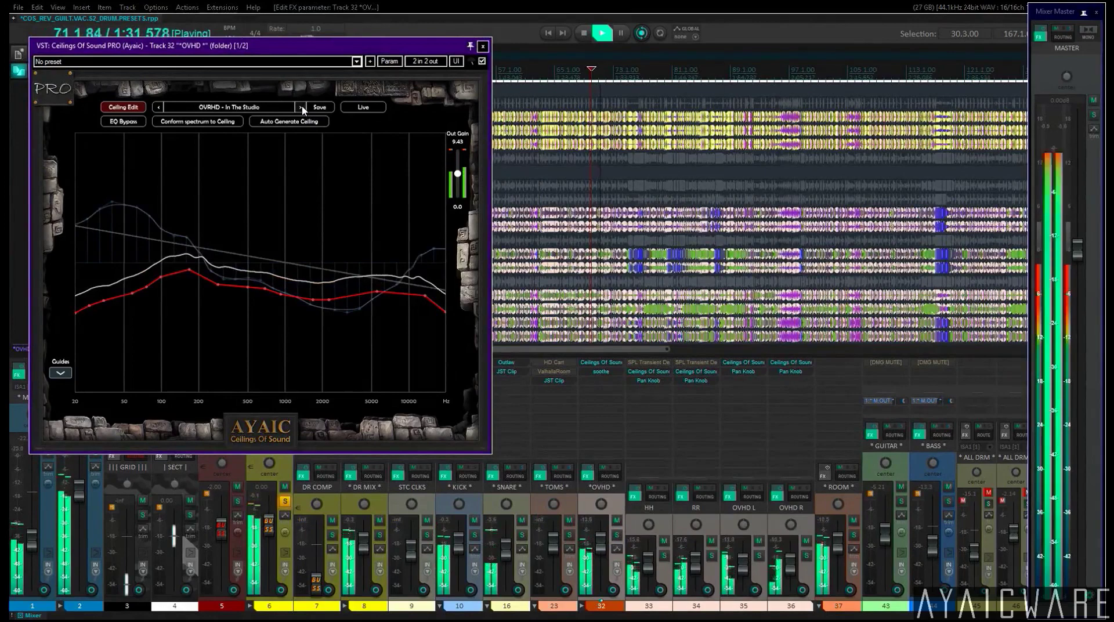
Pull the ROOM bus fader all the way down and restart playback.
left_click(842, 551)
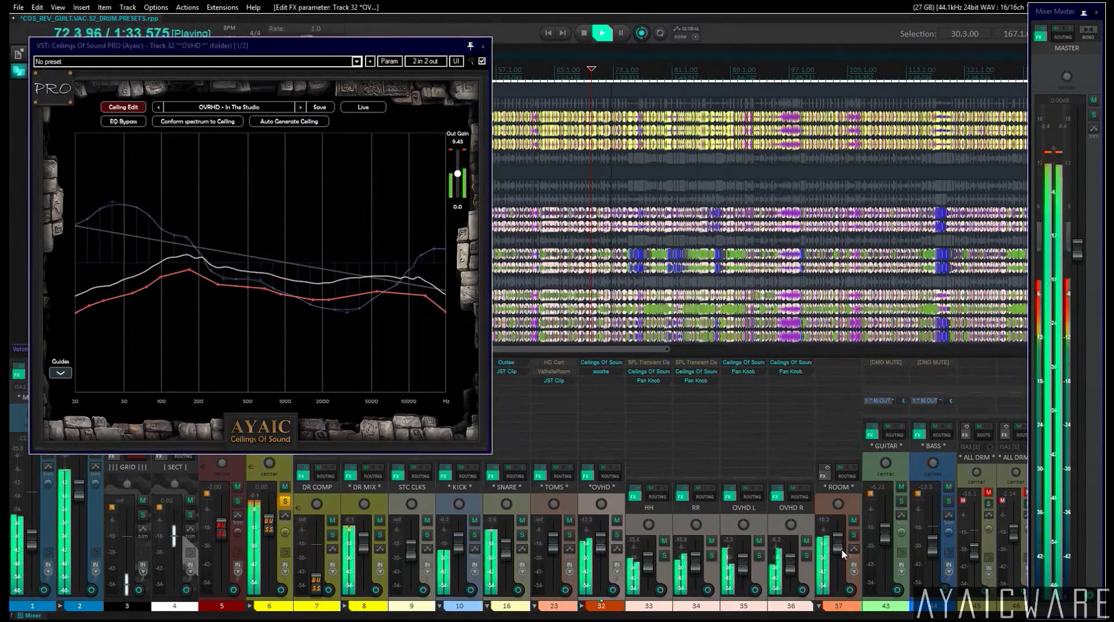
left_click_drag(842, 551, 840, 591)
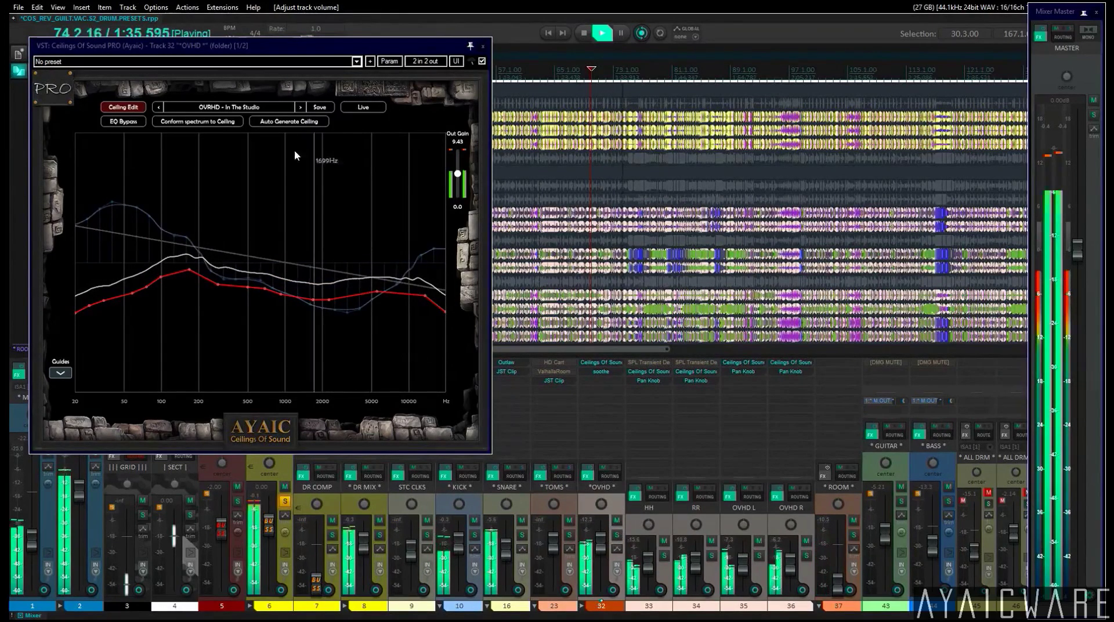
key("space")
key("space")
Audition OVRHD - Phat Vintage on the OVHD bus and settle on OVRHD - Metal Shimmer.
left_click(299, 109)
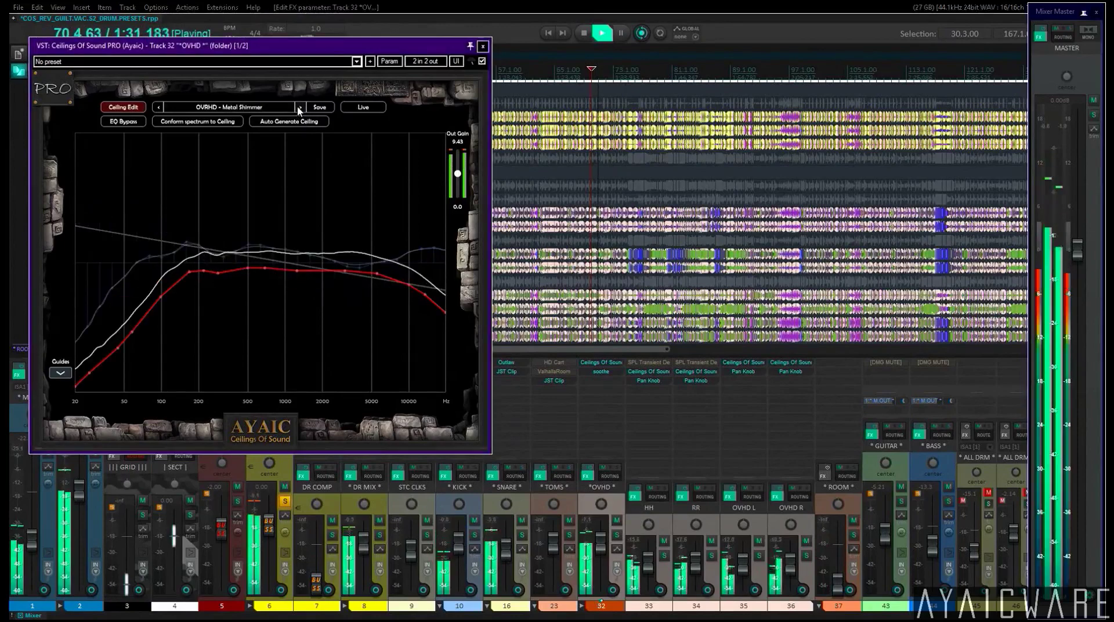
left_click(298, 108)
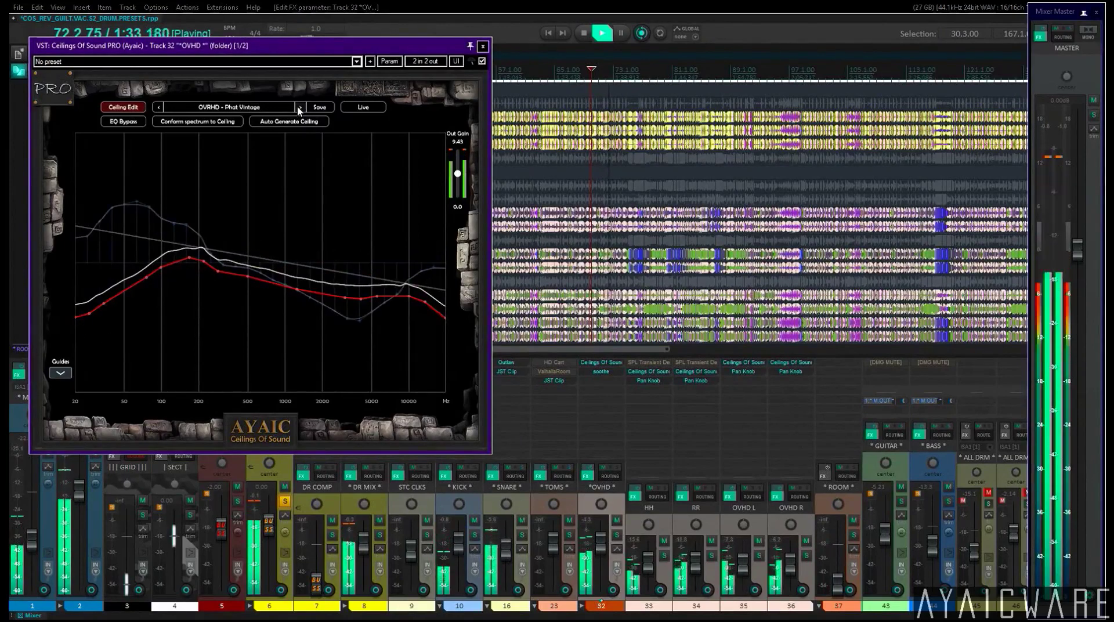
left_click(162, 107)
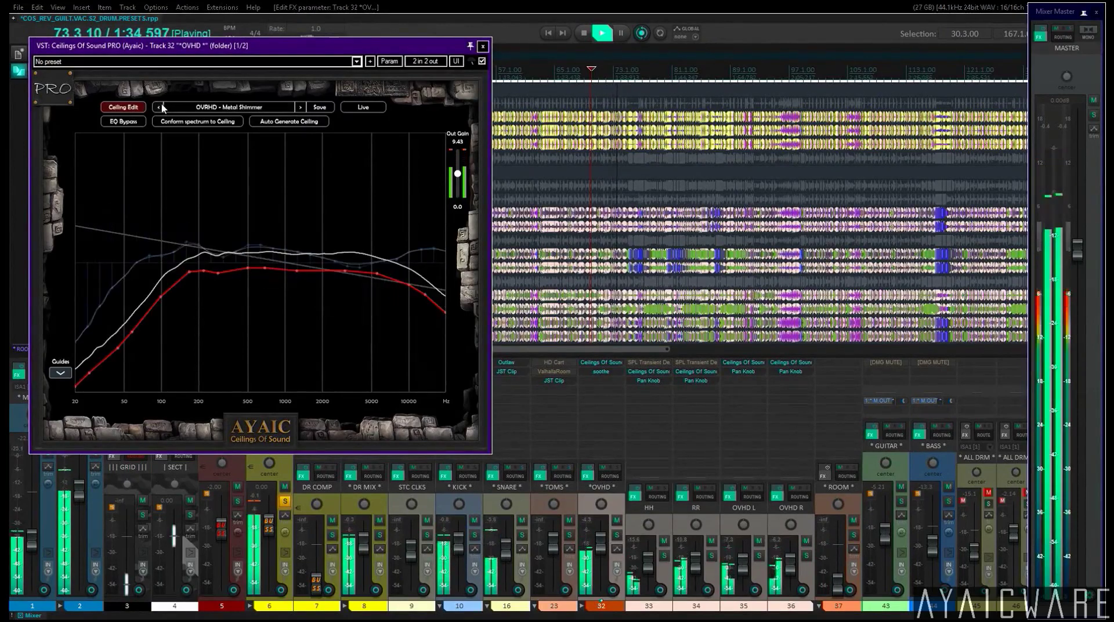
Toggle the EQ bypass on and off to audition the OVRHD - Metal Shimmer match on the OVHD bus.
left_click(130, 123)
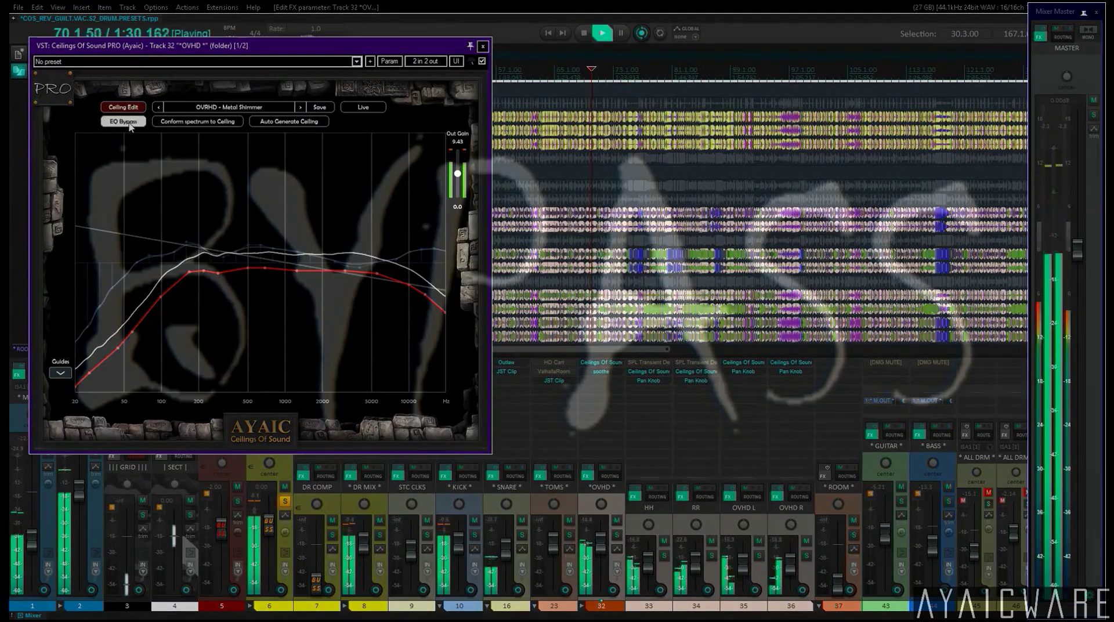
left_click(130, 123)
Lower the spectrum smoothing on the OVHD bus and conform its spectrum to the OVRHD - Metal Shimmer ceiling again.
right_click(261, 214)
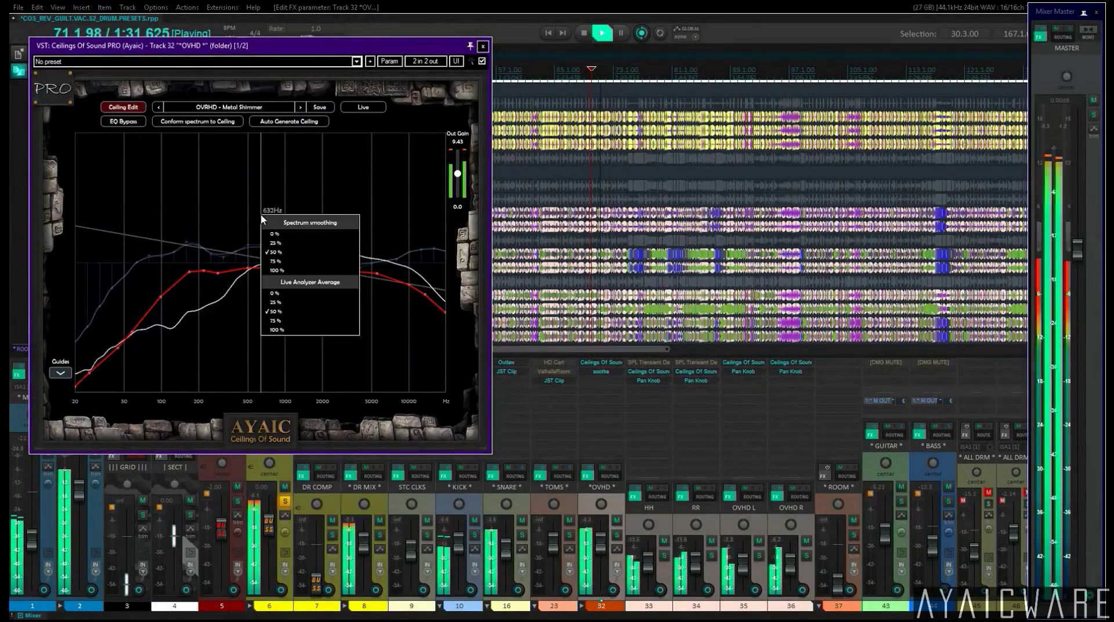
left_click(279, 251)
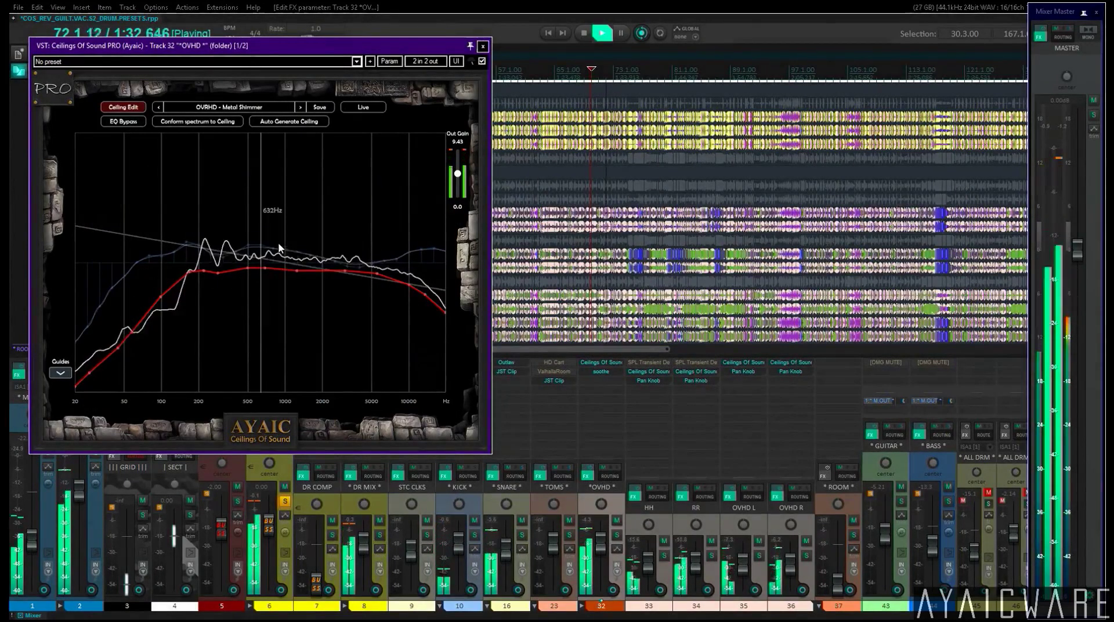
left_click(188, 122)
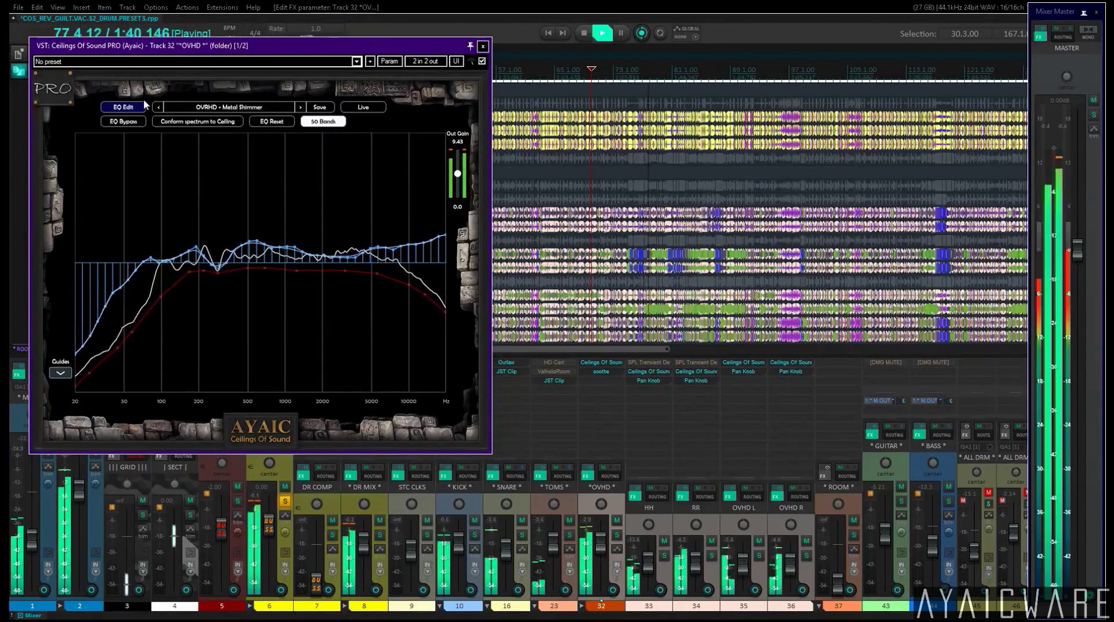
Return to ceiling editing and compare the more detailed OVHD match with the EQ bypassed and engaged, leaving it engaged.
left_click(124, 108)
left_click(134, 120)
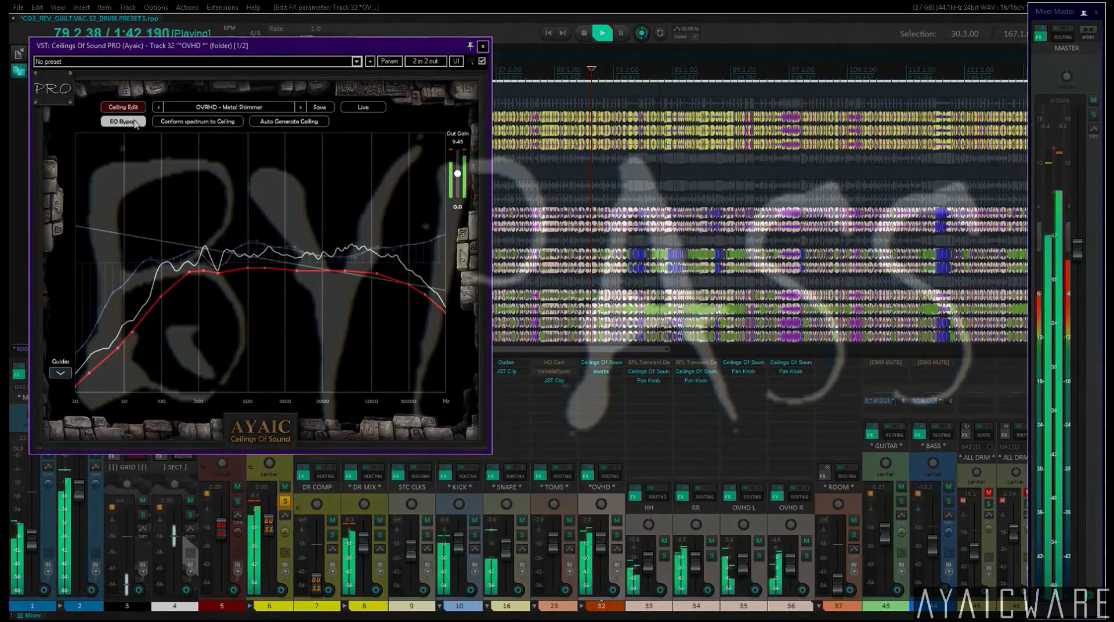
left_click(134, 120)
left_click(133, 119)
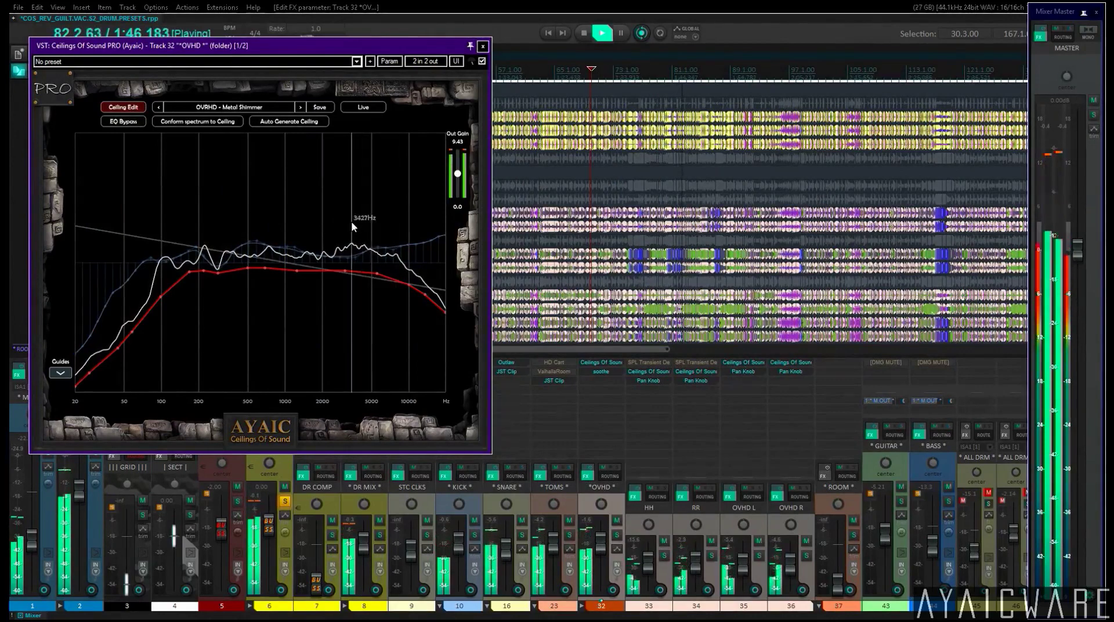
left_click(133, 121)
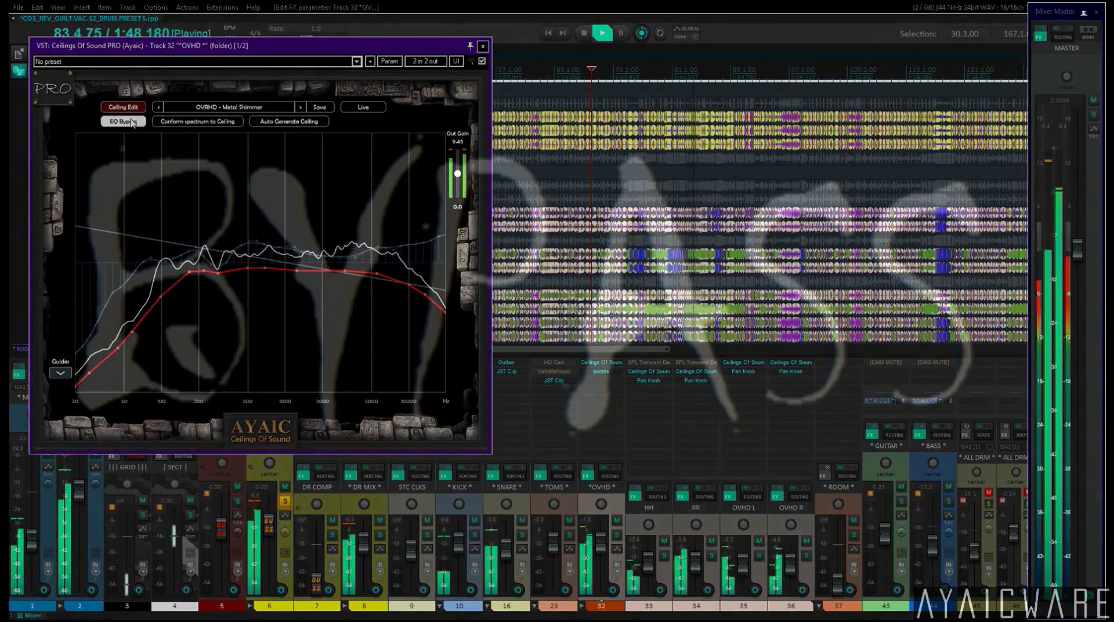
left_click(133, 121)
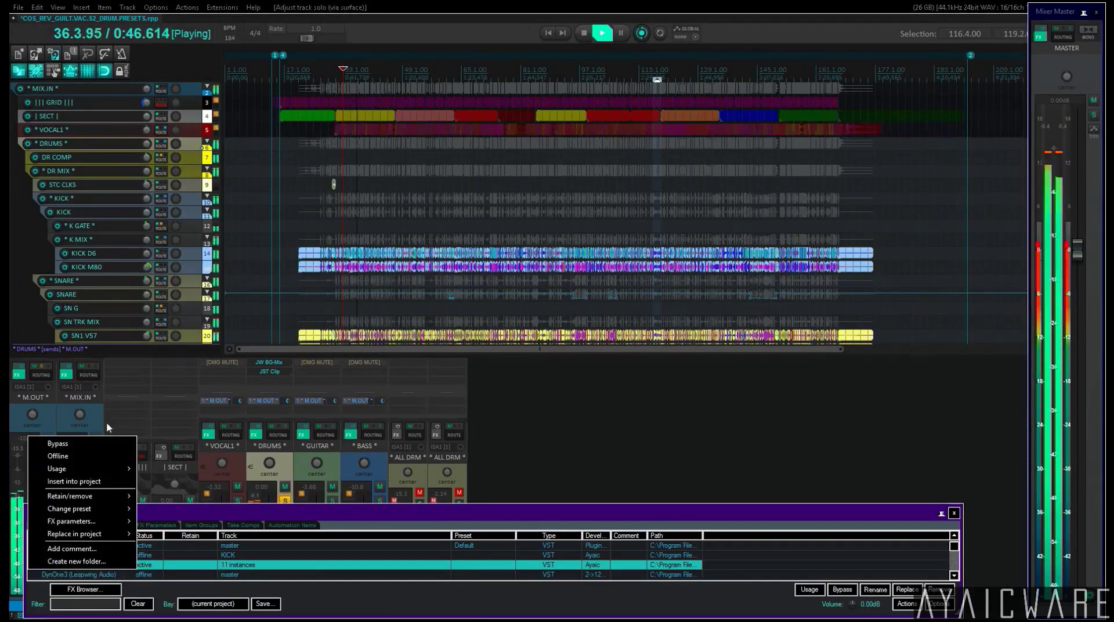
Compare the full drum mix by bypassing and re-enabling all 11 instances of Ceilings Of Sound PRO twice in the Project Bay.
left_click(103, 440)
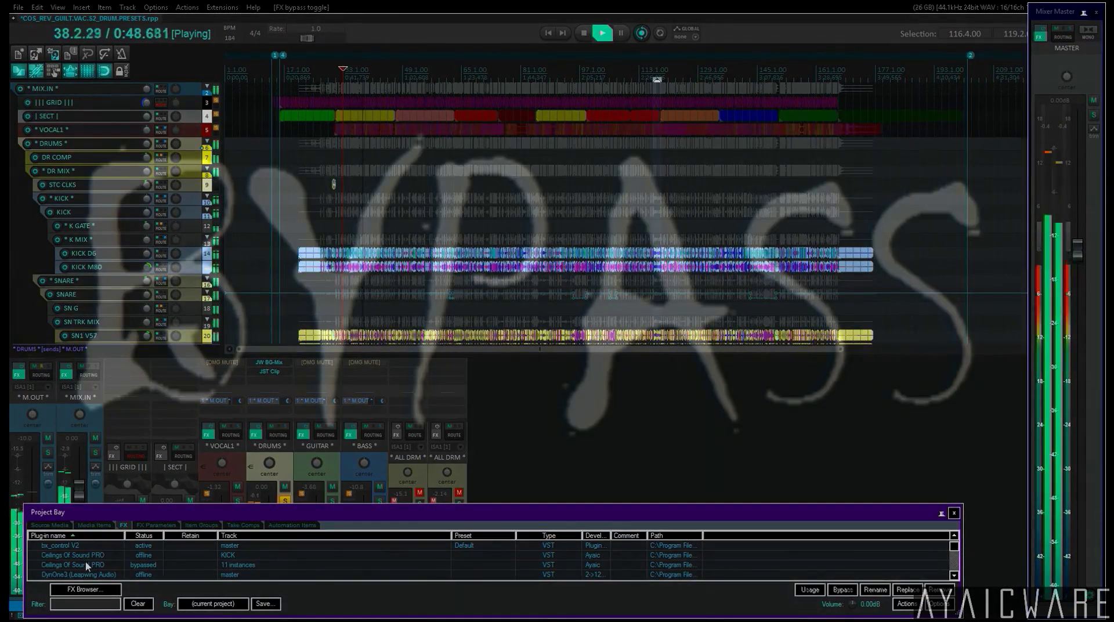
right_click(32, 565)
left_click(91, 444)
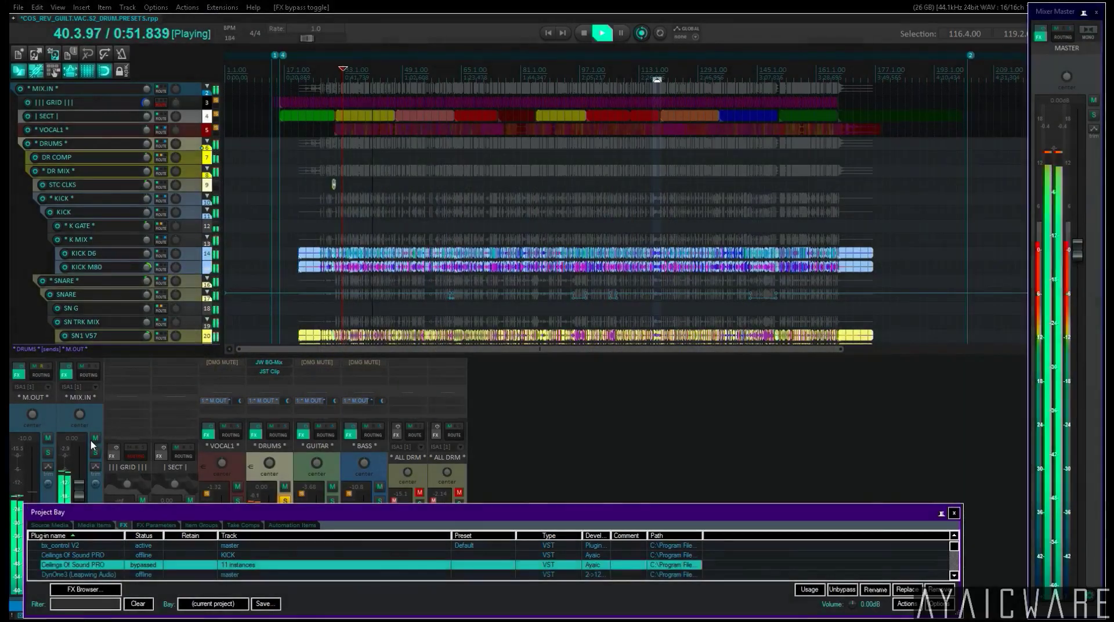
right_click(97, 566)
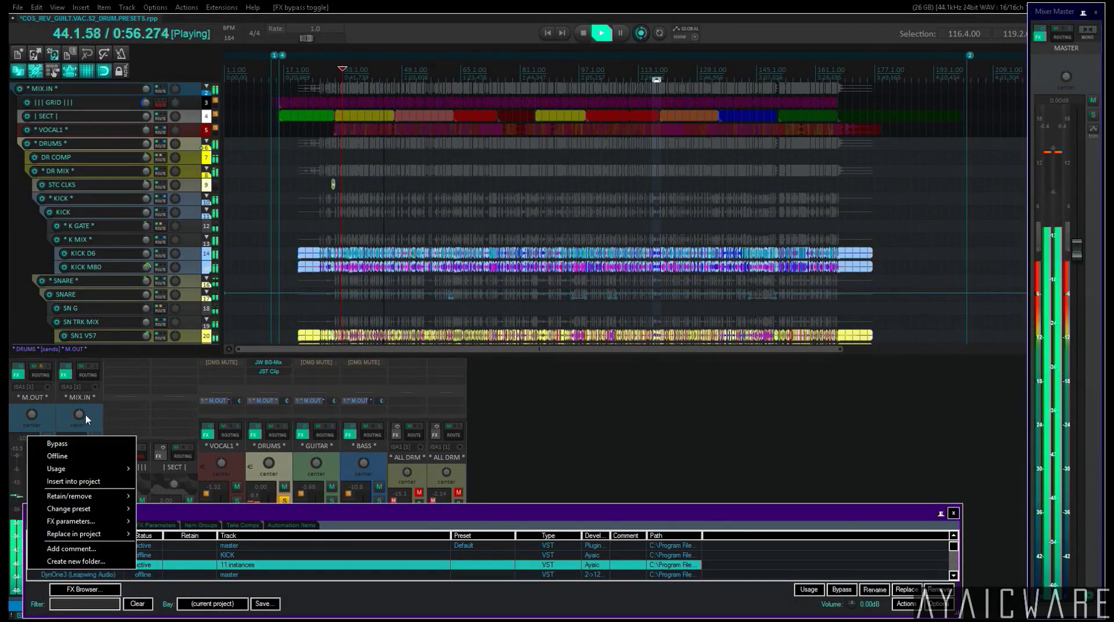
left_click(82, 442)
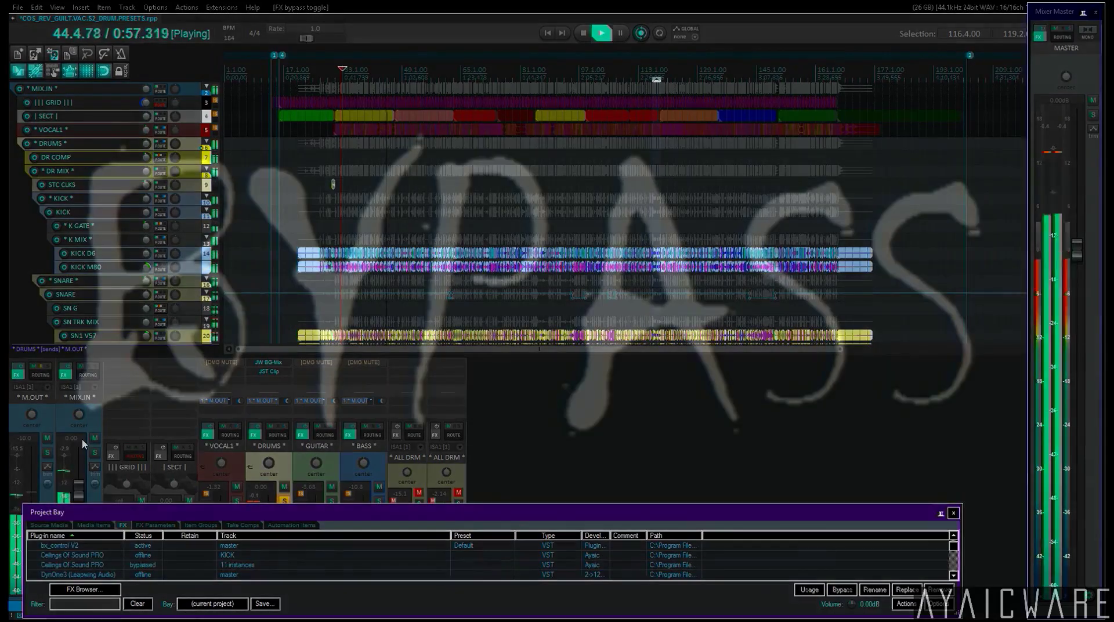
right_click(96, 566)
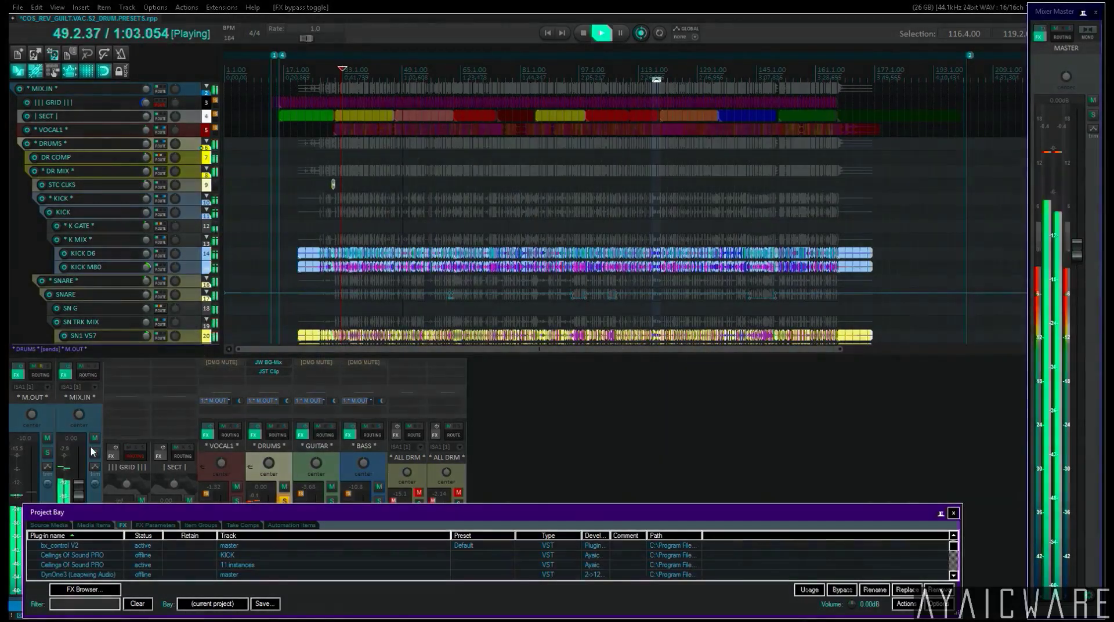